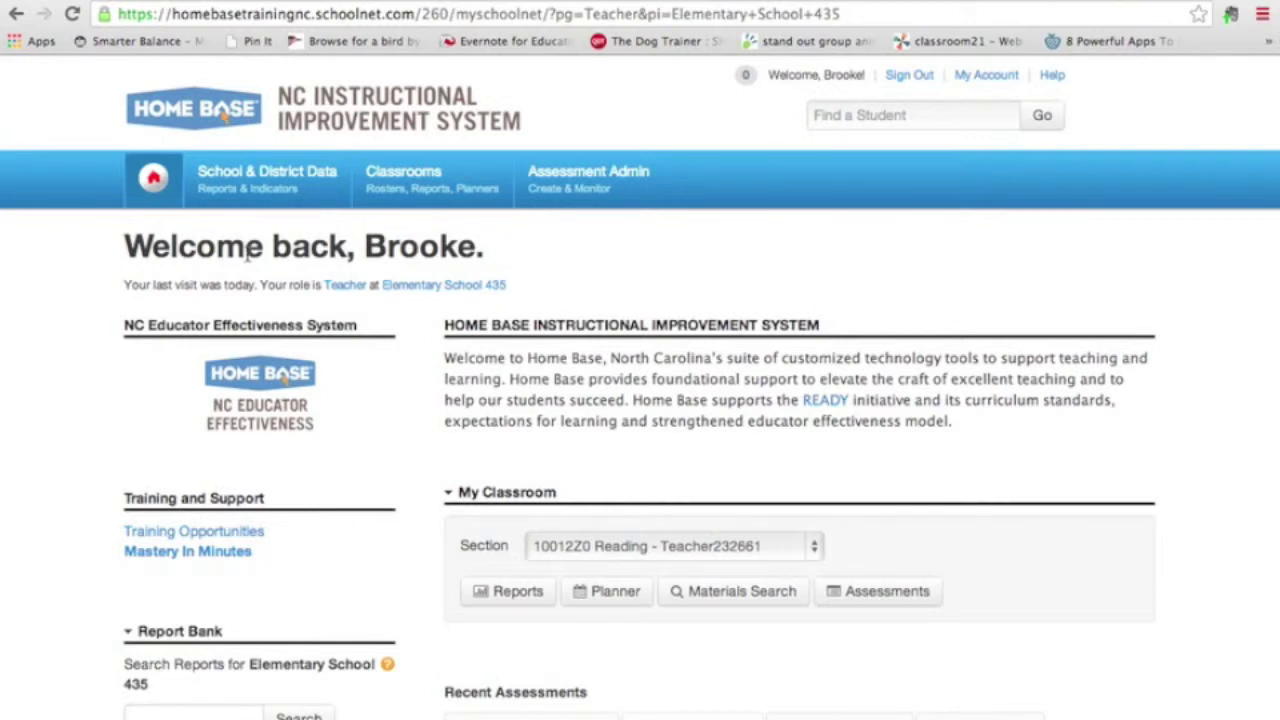
Start creating a new passage from the assessment administration area.
mouse_move(556, 176)
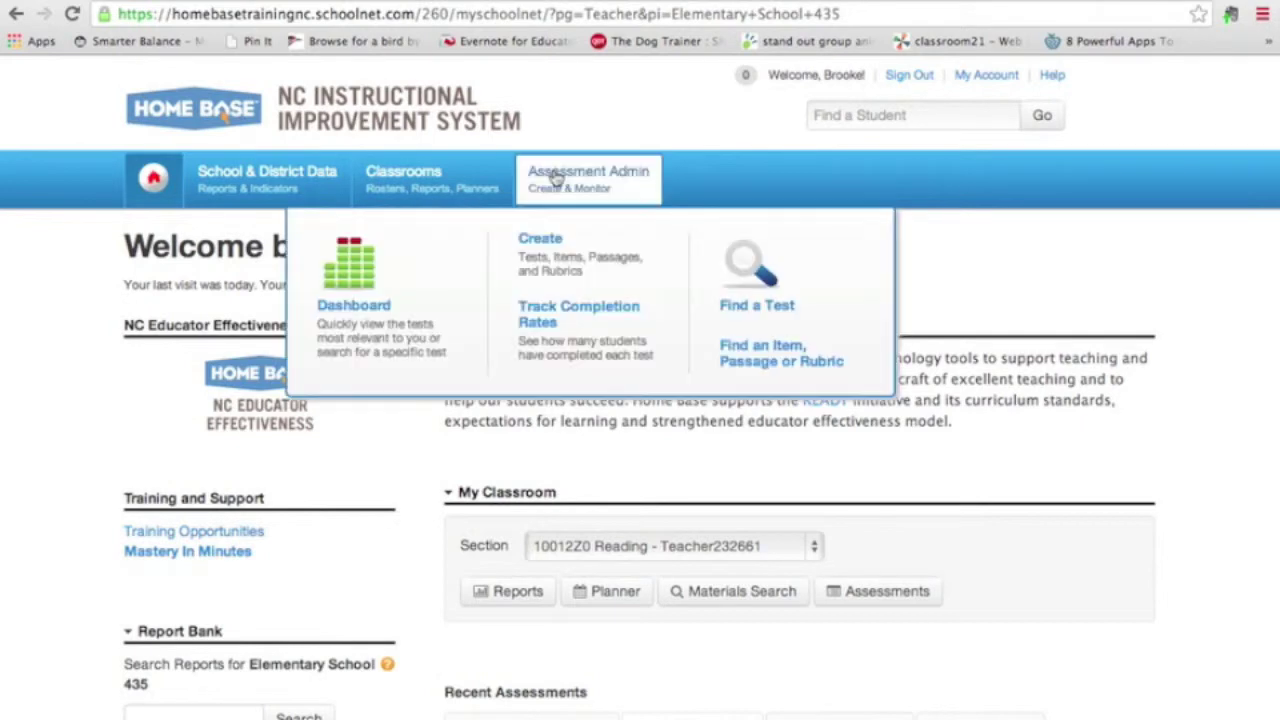
left_click(540, 246)
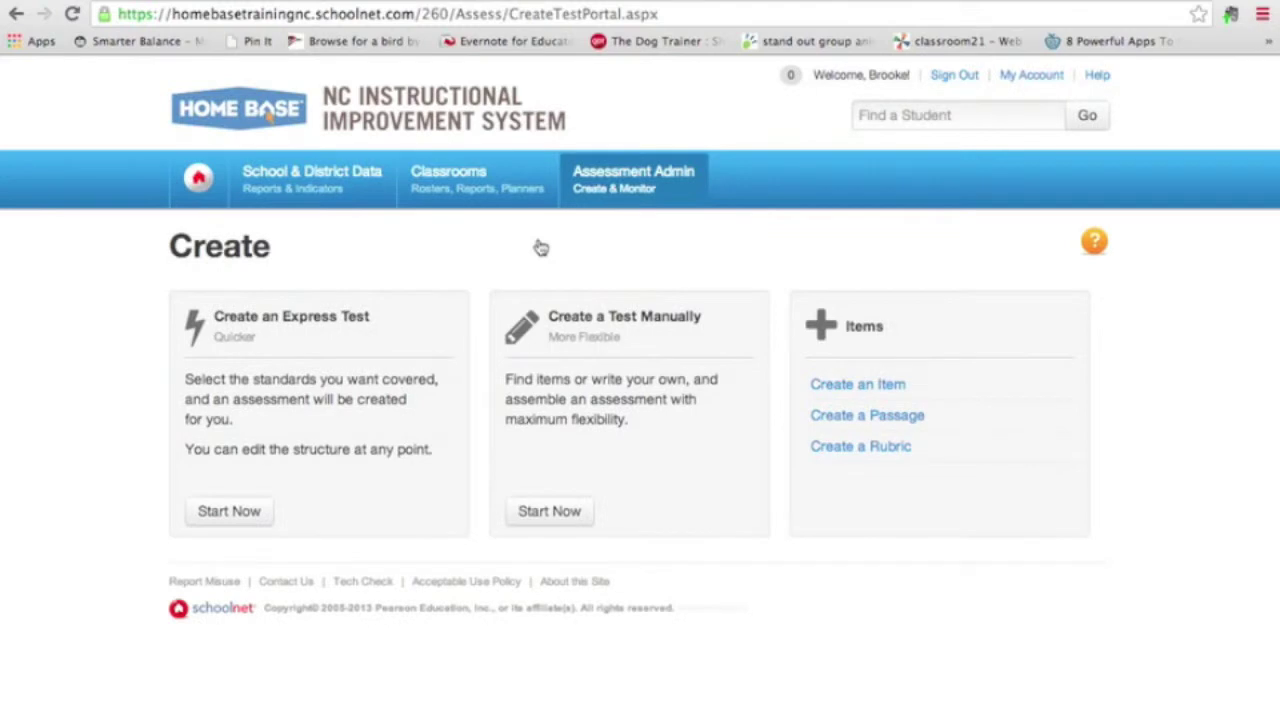
left_click(835, 425)
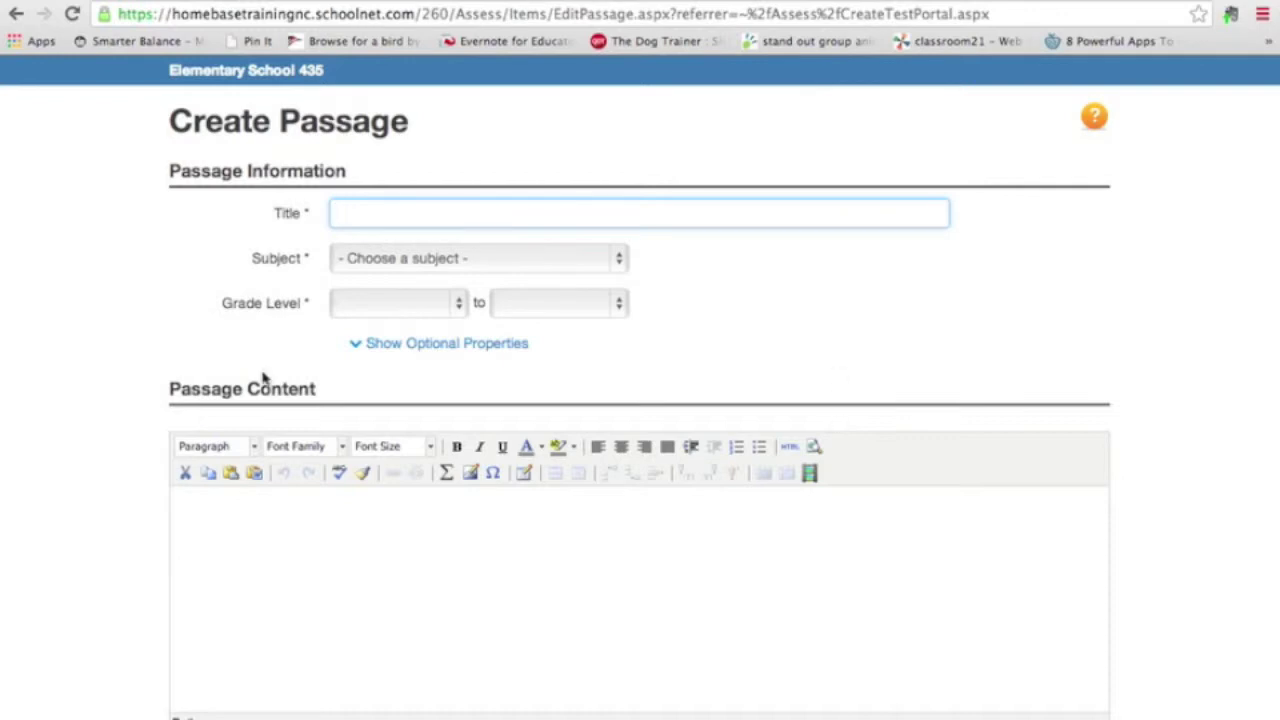
Title the passage Copycat Elephants, with subject English Language and Literature and grade level 03 to 03.
type("Copycat Ele")
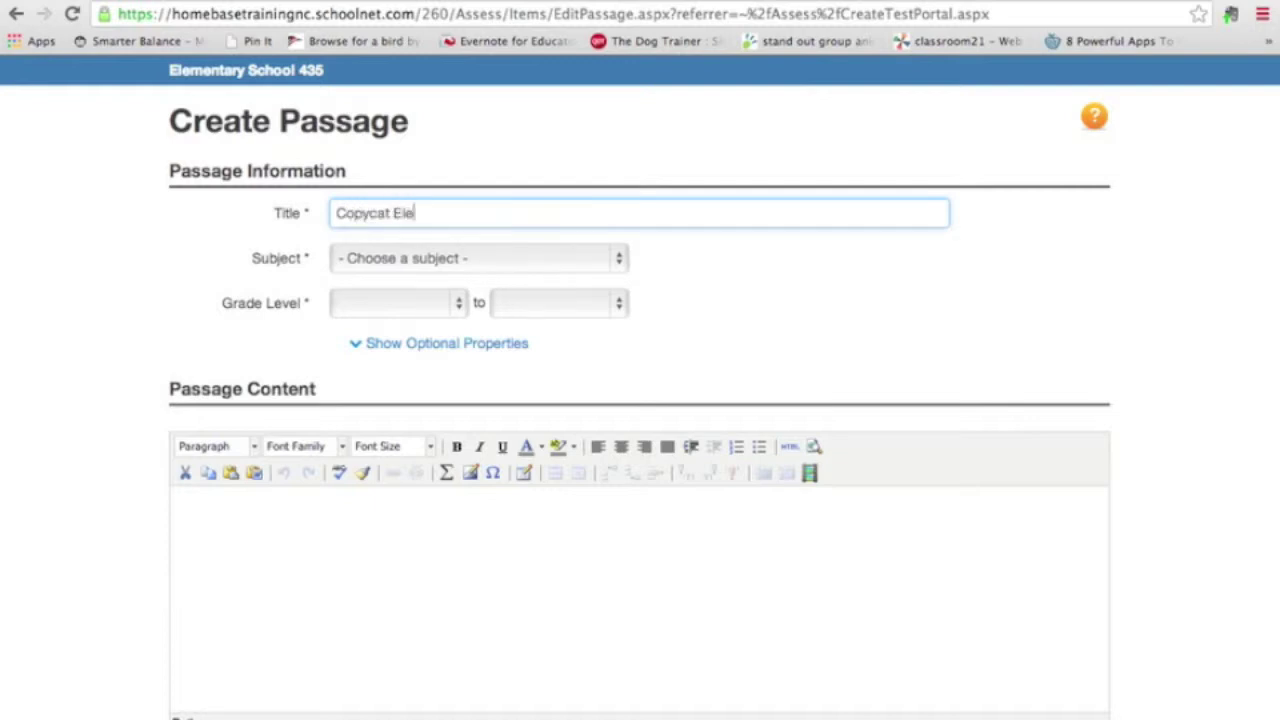
type("phants")
left_click(620, 260)
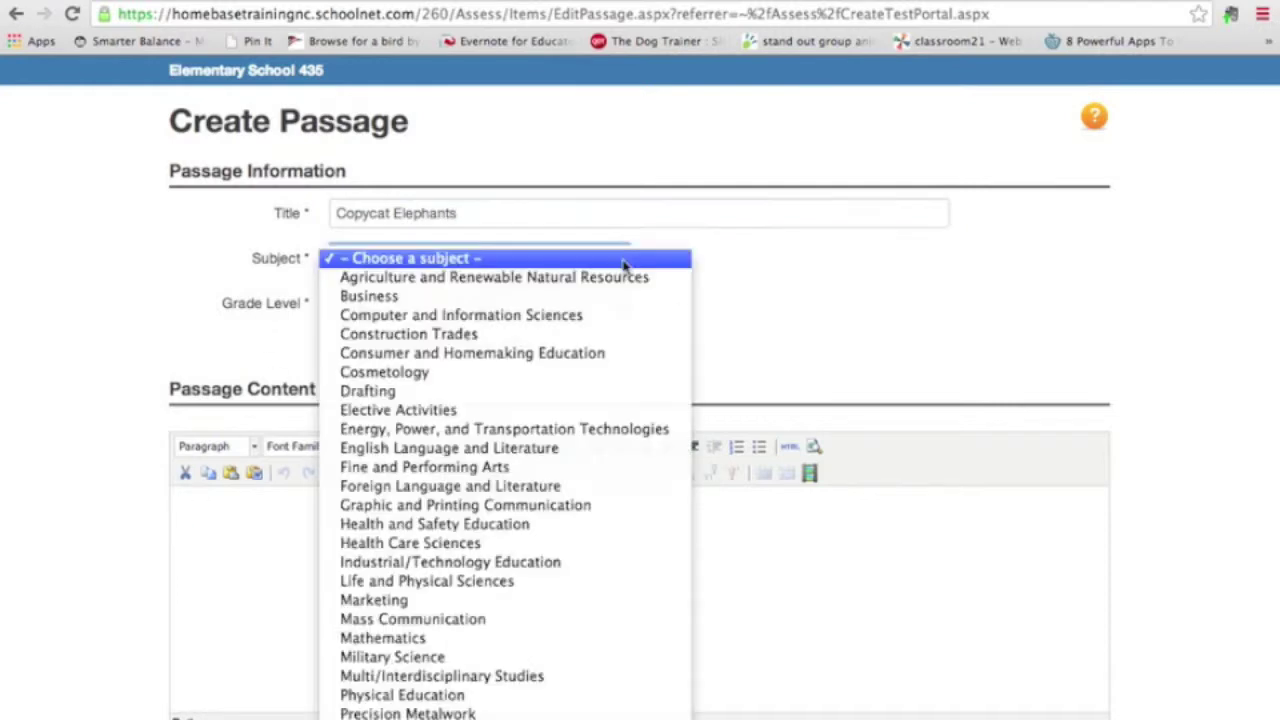
left_click(535, 450)
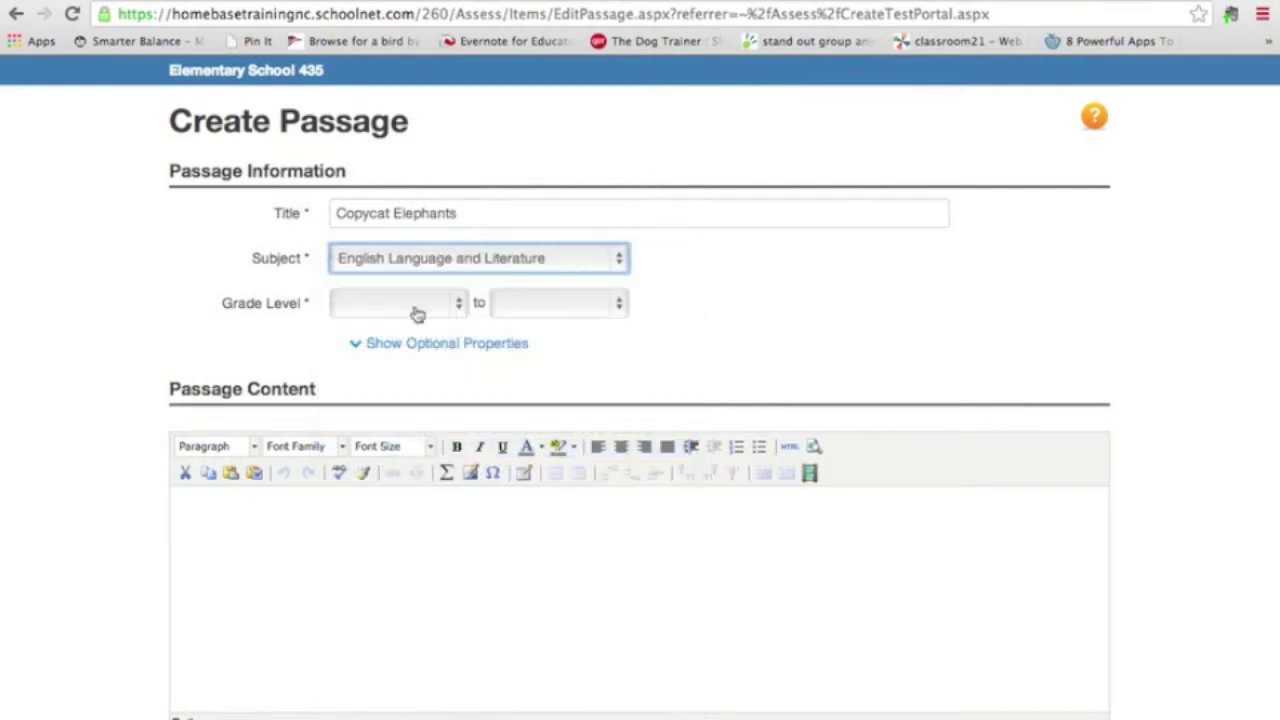
left_click(458, 305)
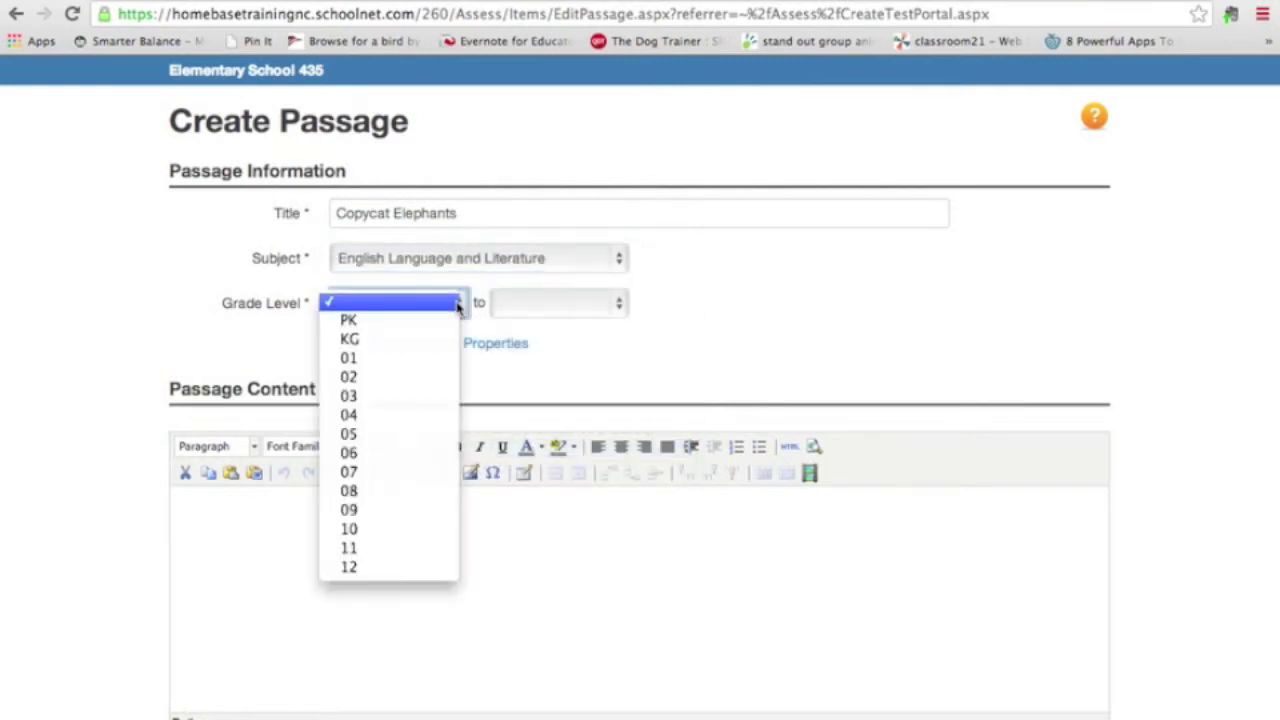
left_click(442, 396)
Switch to the Word document and copy the Copycat Elephants text from its title through paragraph 3.
left_click(277, 547)
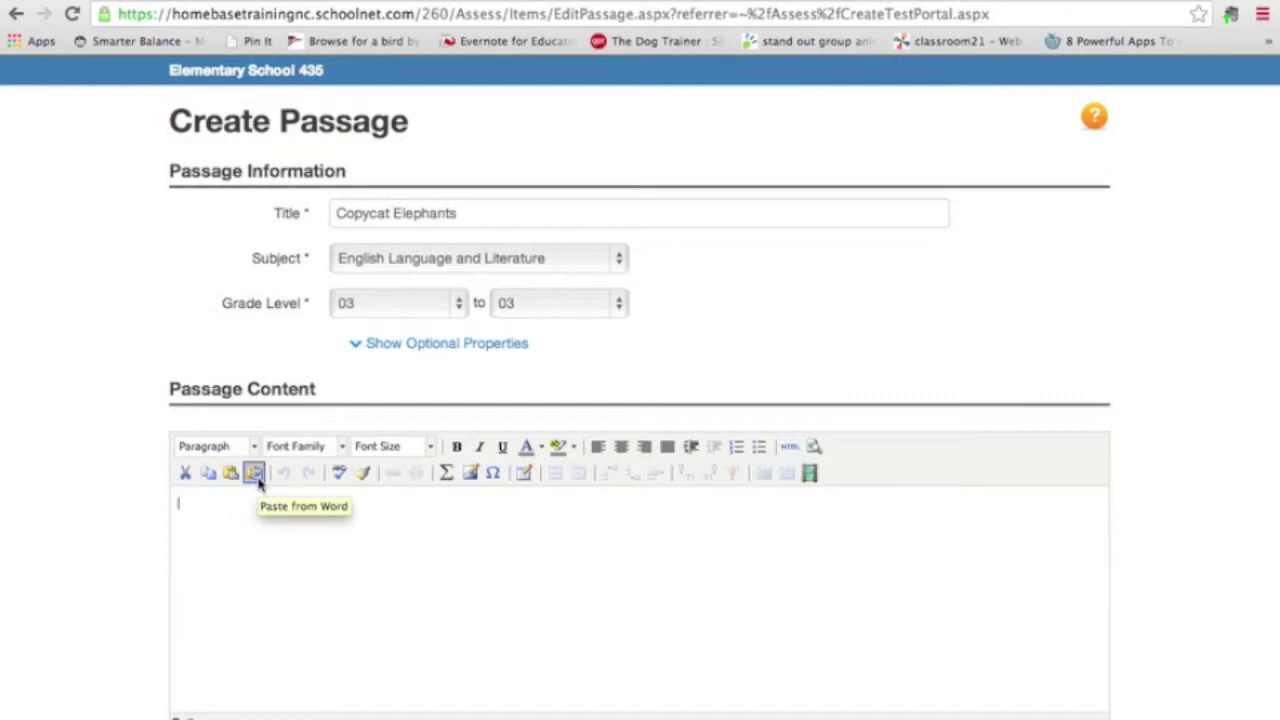
key("ctrl+Right")
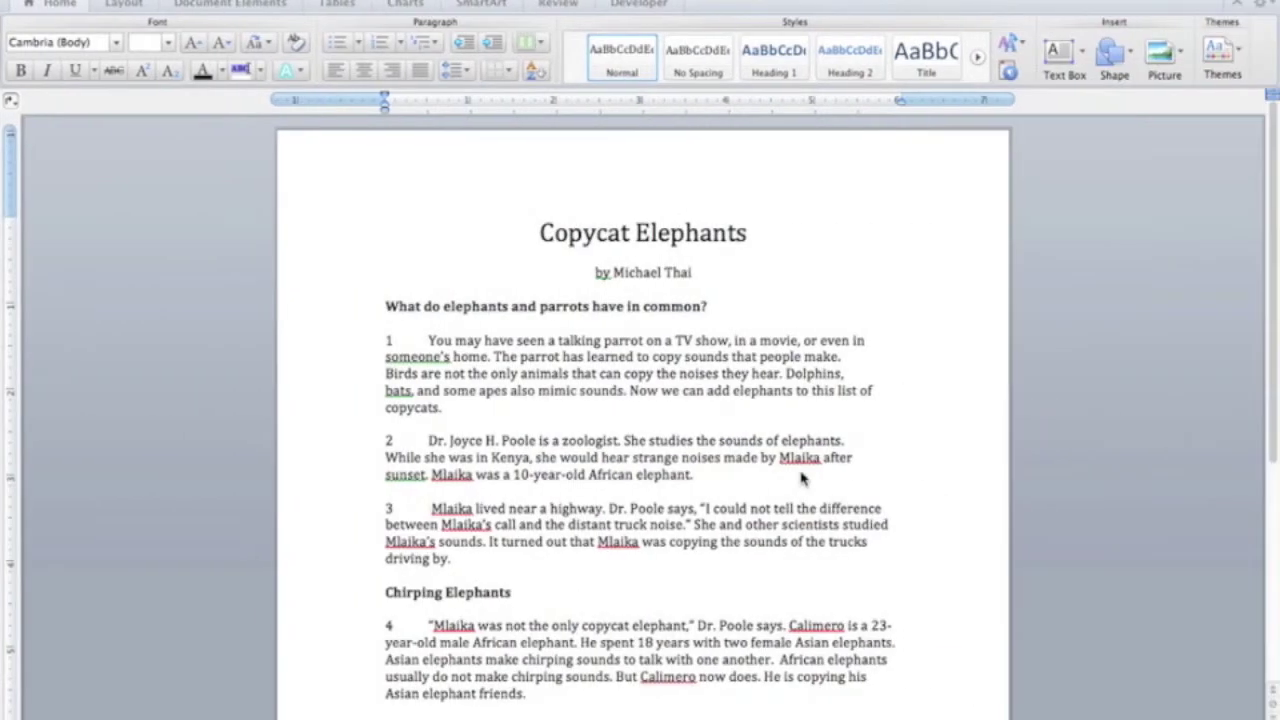
left_click(537, 234, "shift")
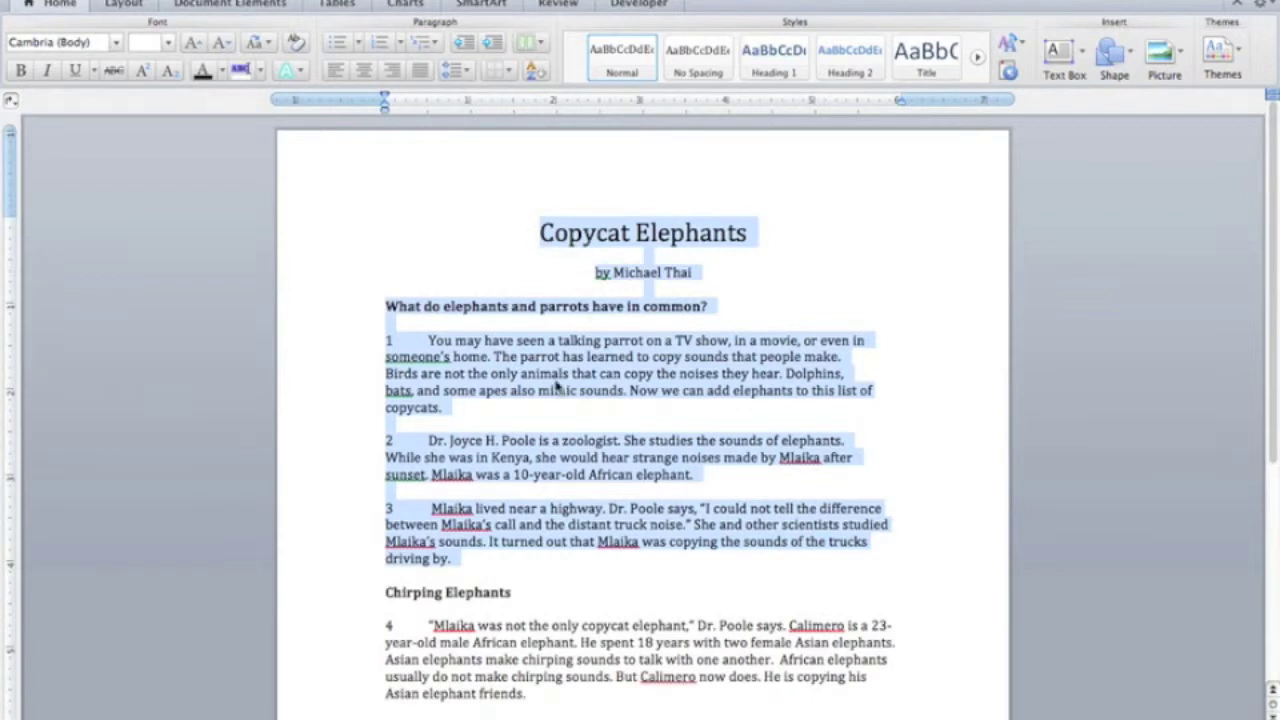
right_click(556, 393)
left_click(595, 416)
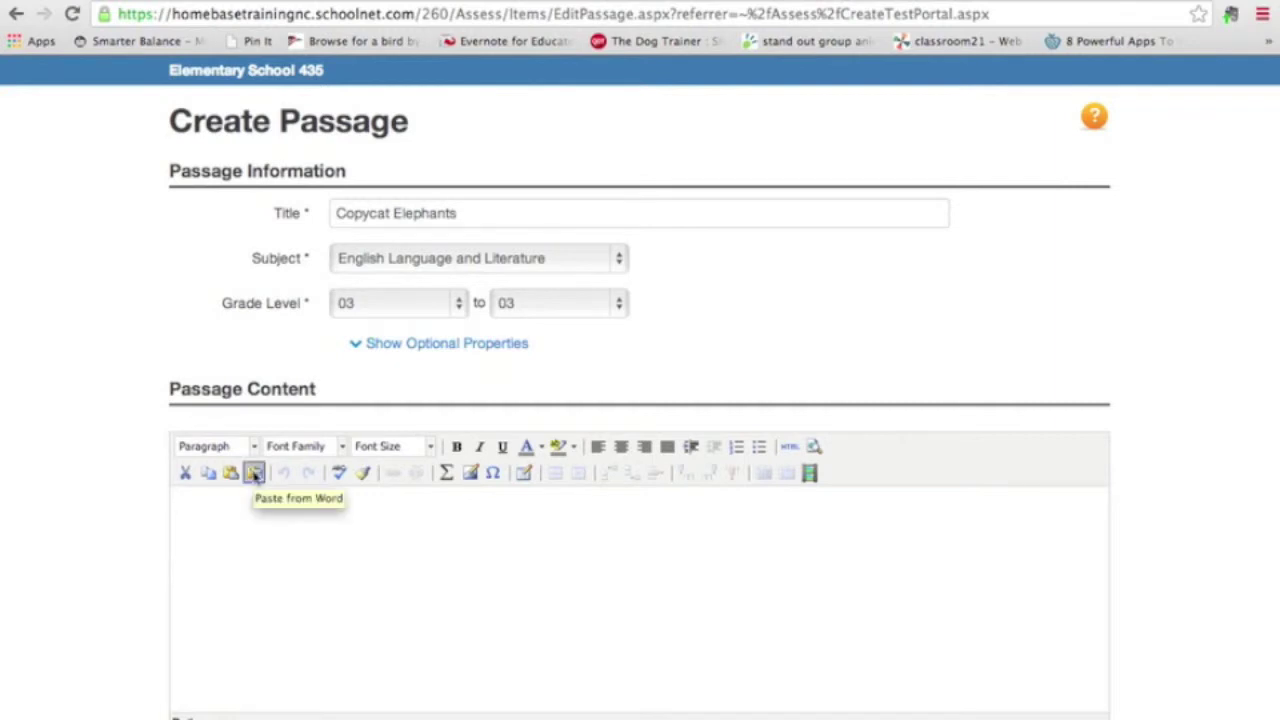
Insert the copied Word text into the passage content using Paste from Word.
left_click(254, 474)
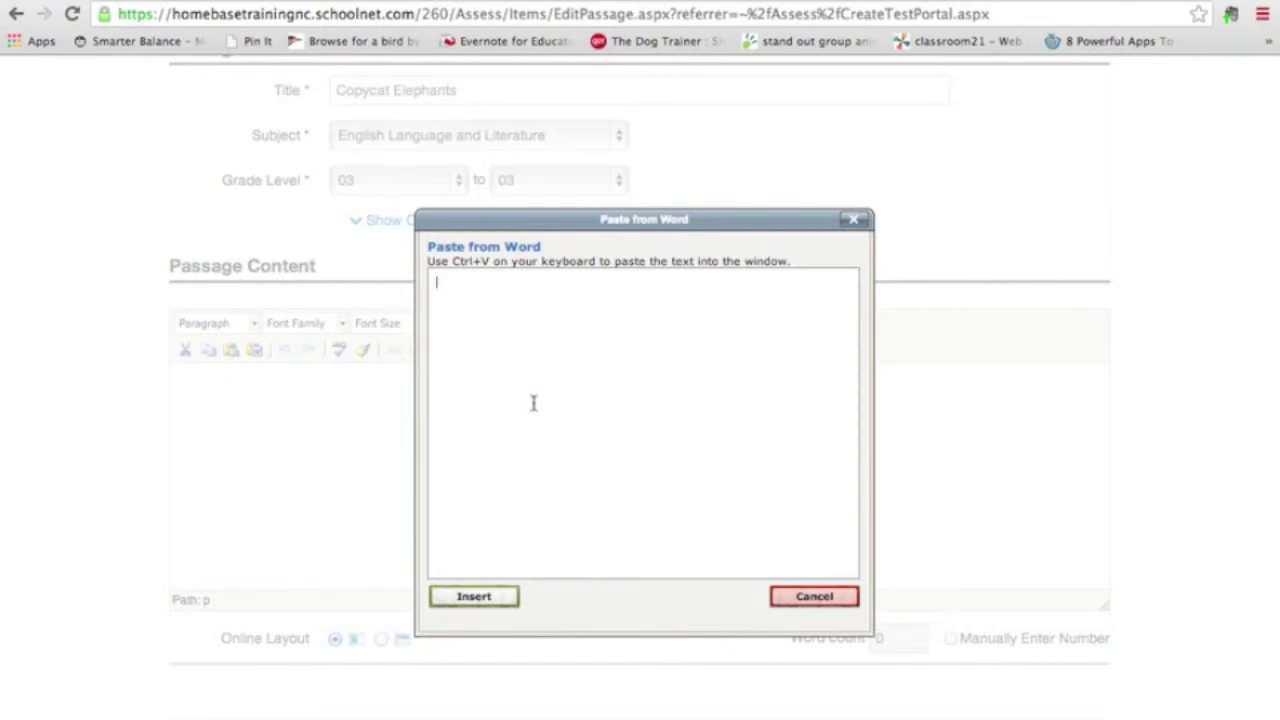
key("ctrl+v")
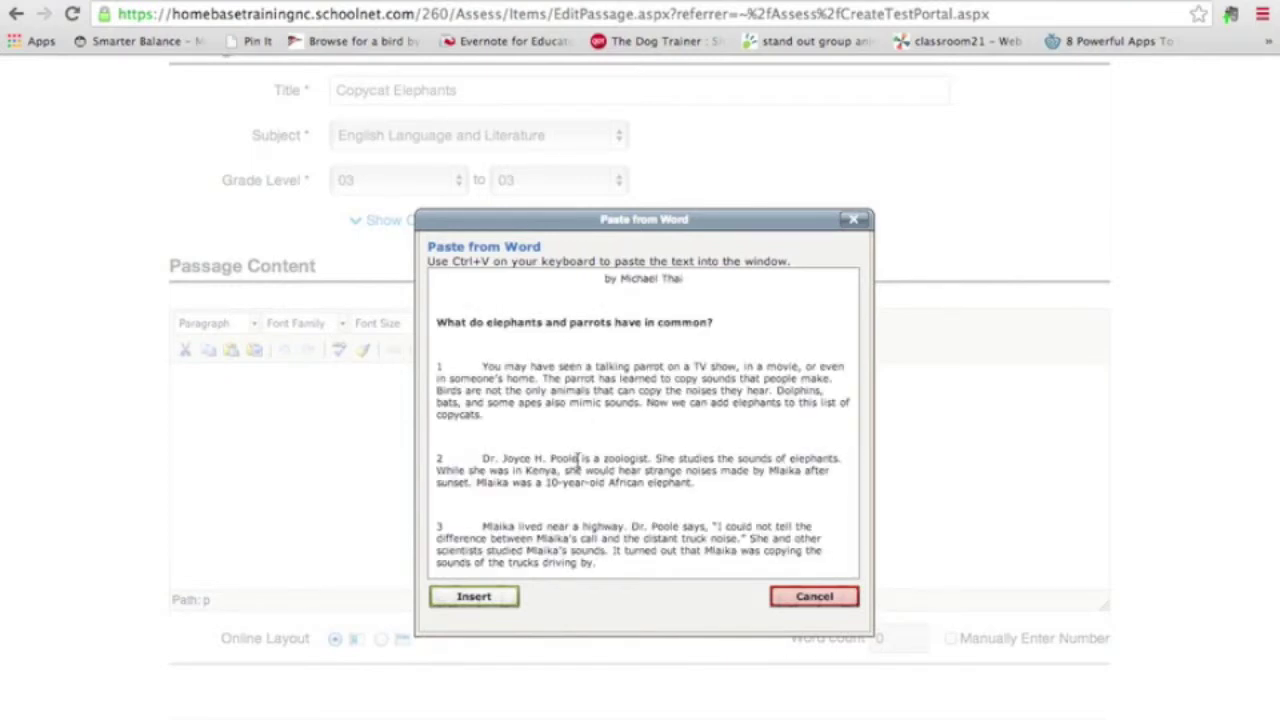
scroll(688, 498, "down", 2)
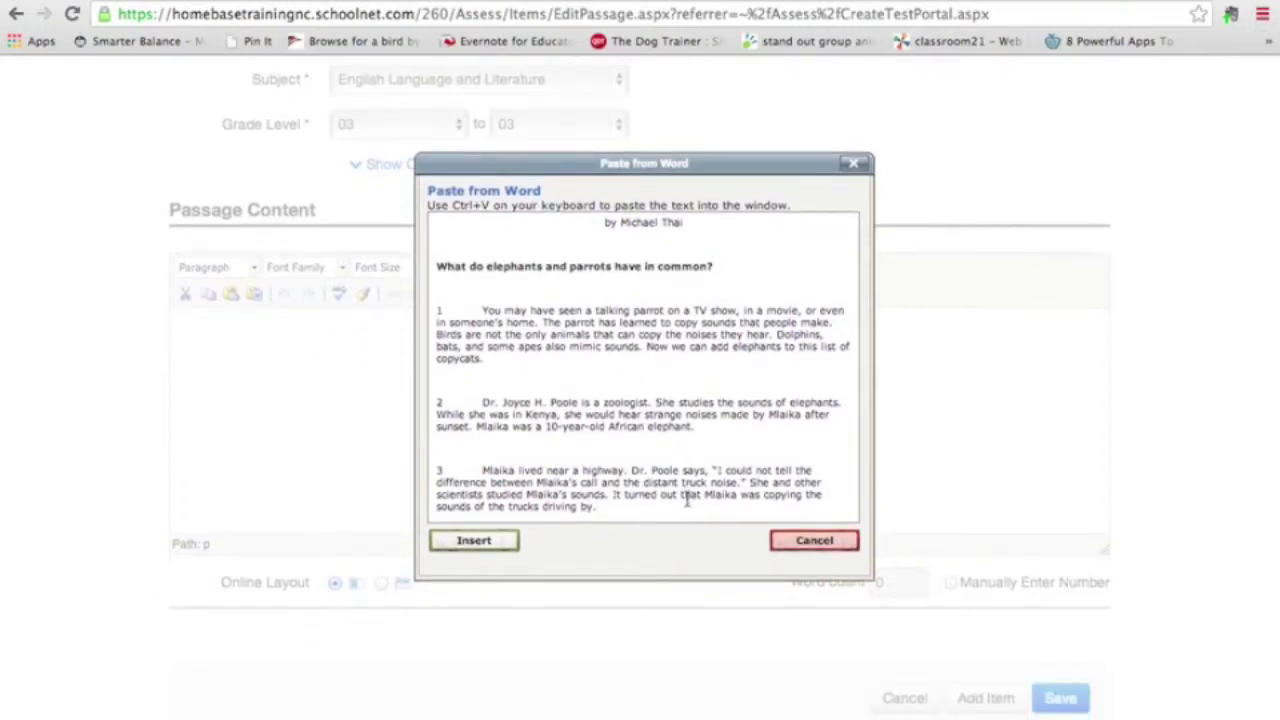
scroll(688, 498, "up", 2)
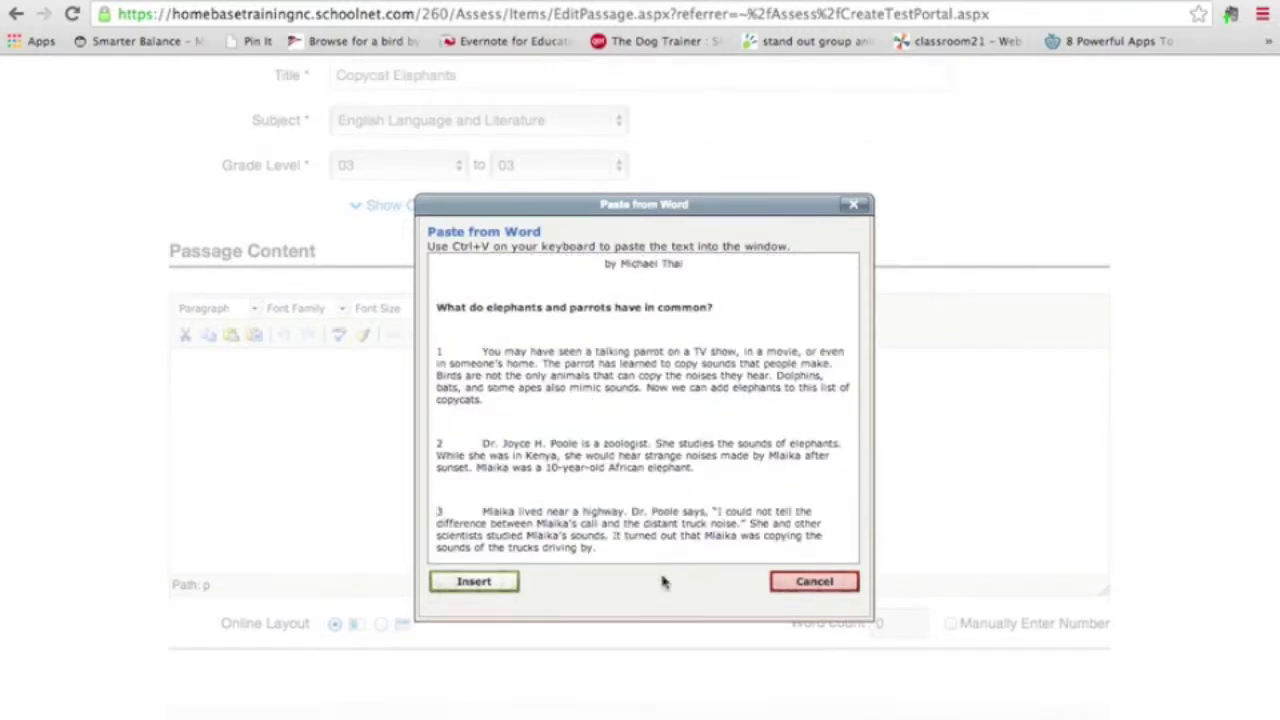
left_click(499, 580)
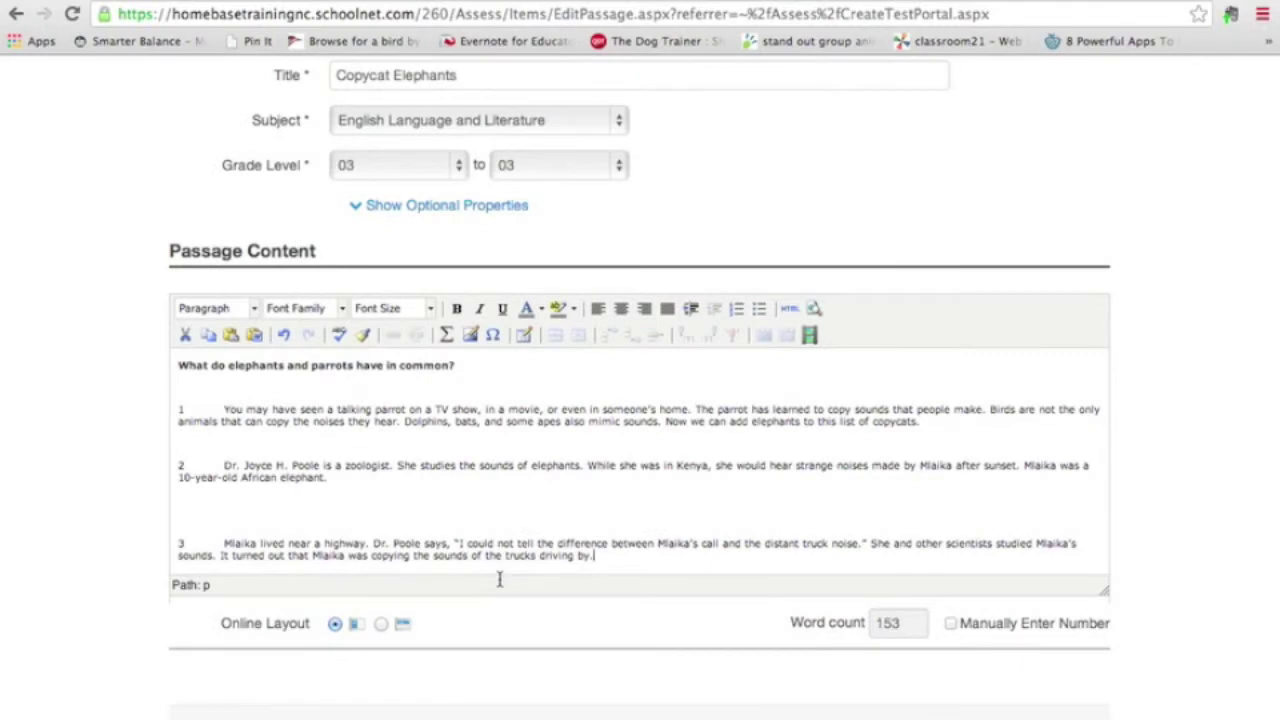
Delete the extra blank lines before and after paragraph 2 in the passage content.
scroll(499, 578, "up", 5)
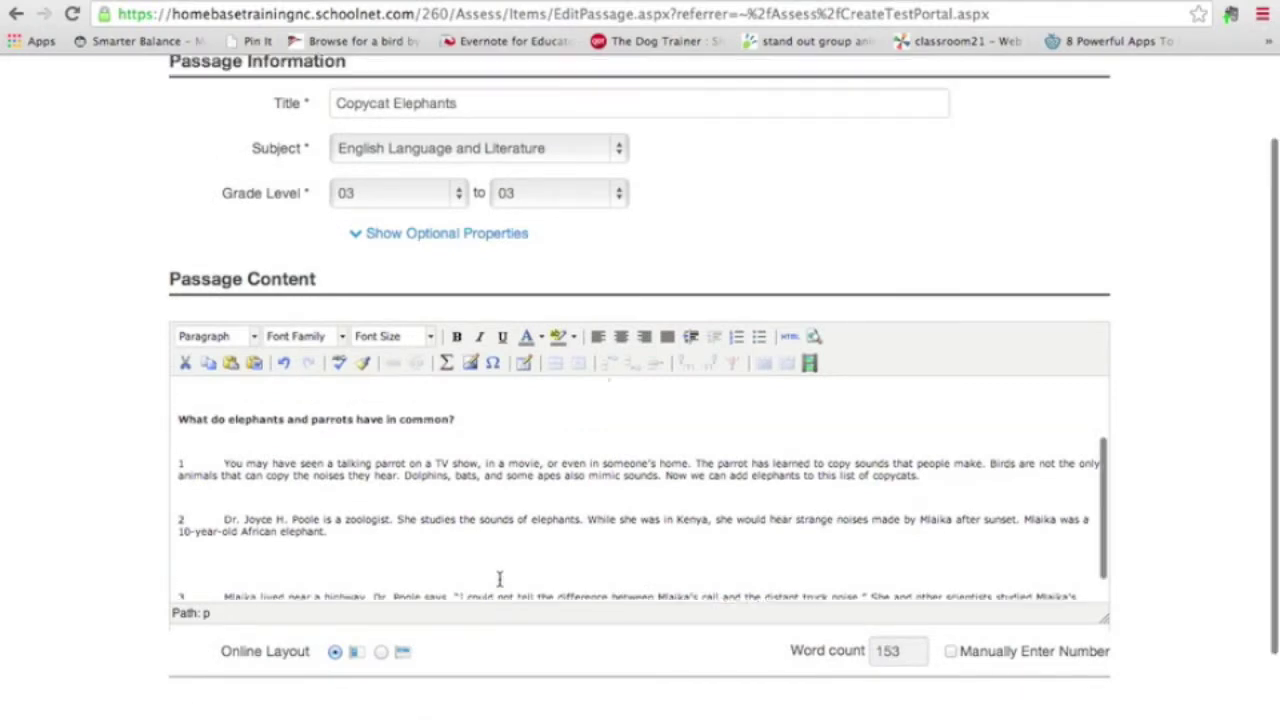
scroll(499, 578, "down", 4)
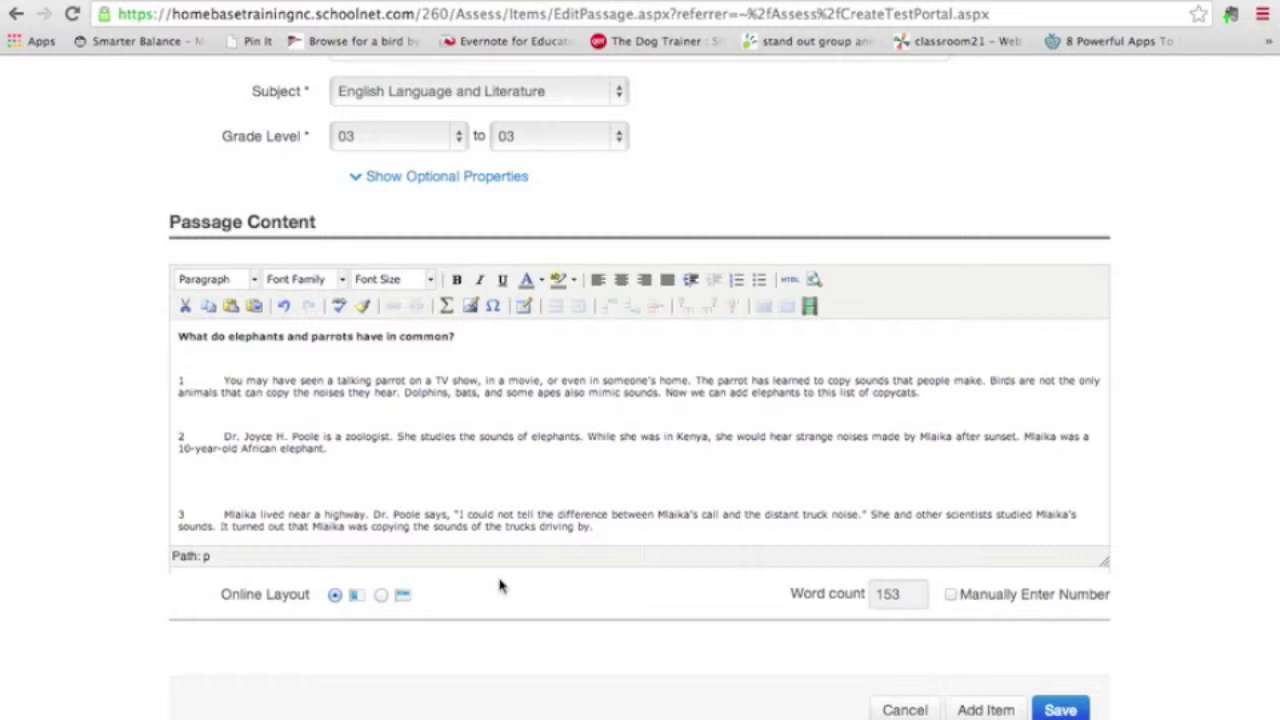
left_click(219, 481)
key("BackSpace")
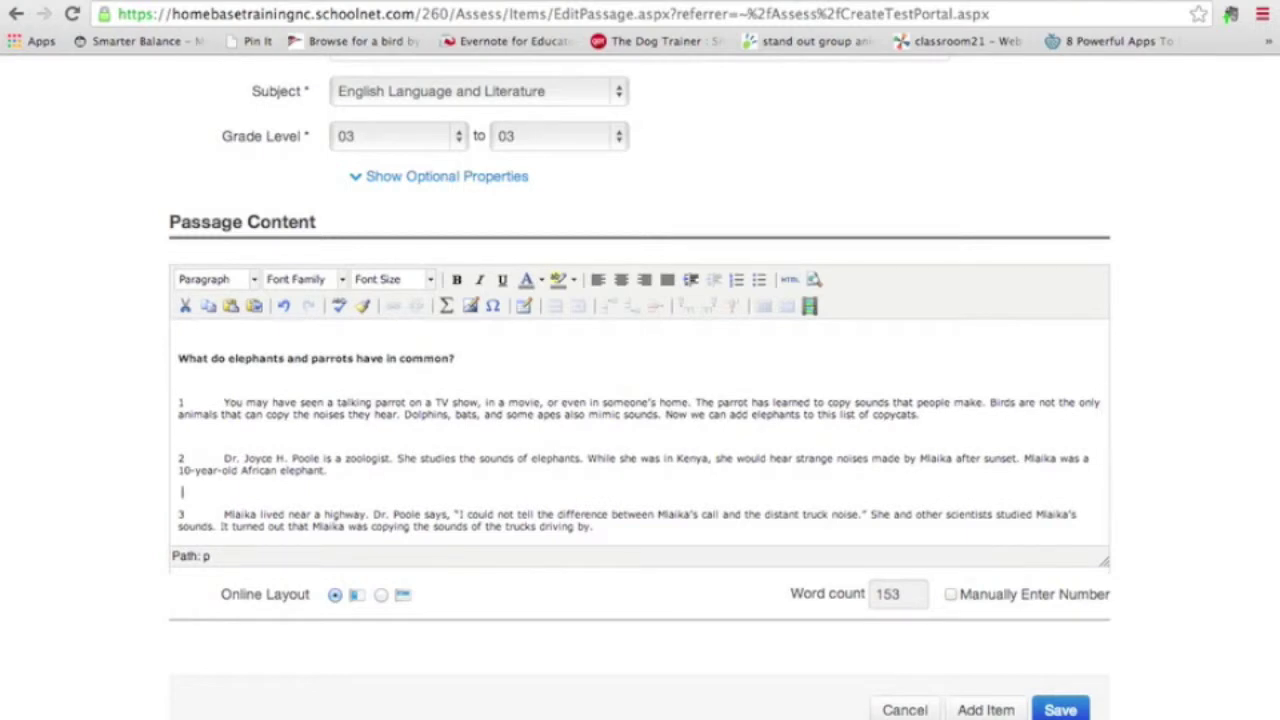
left_click(211, 438)
key("BackSpace")
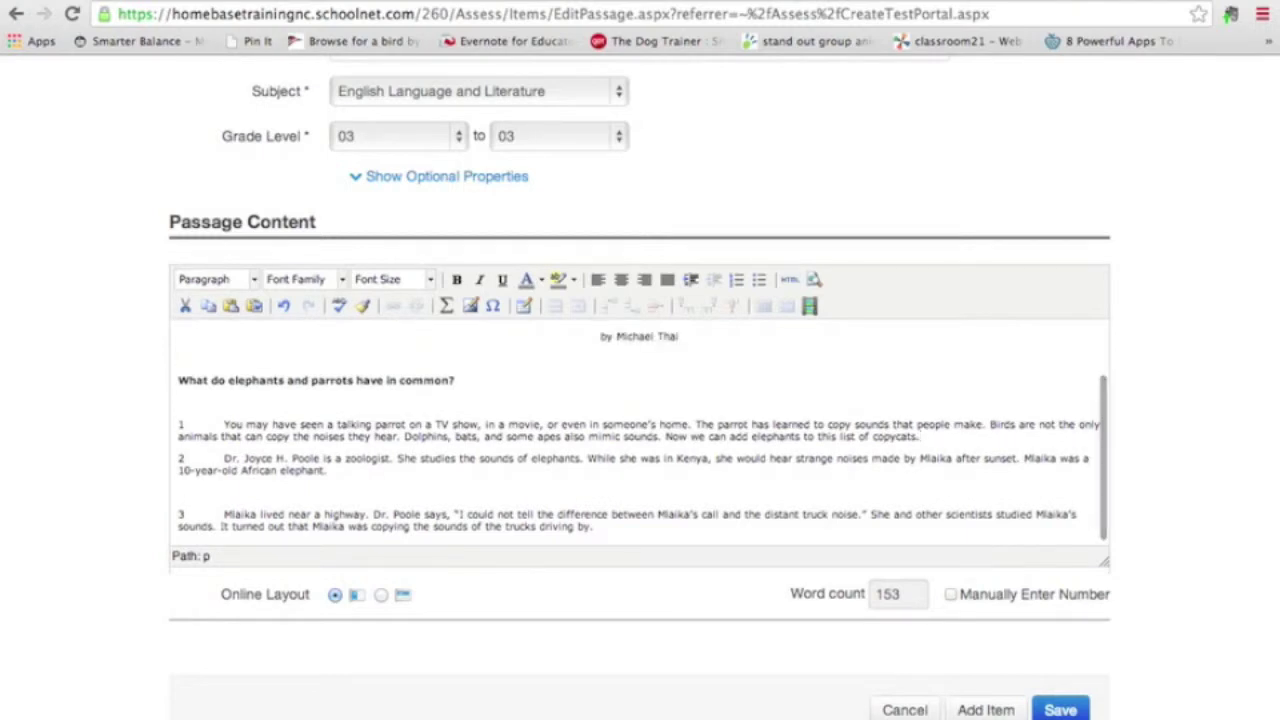
left_click(184, 493)
key("BackSpace")
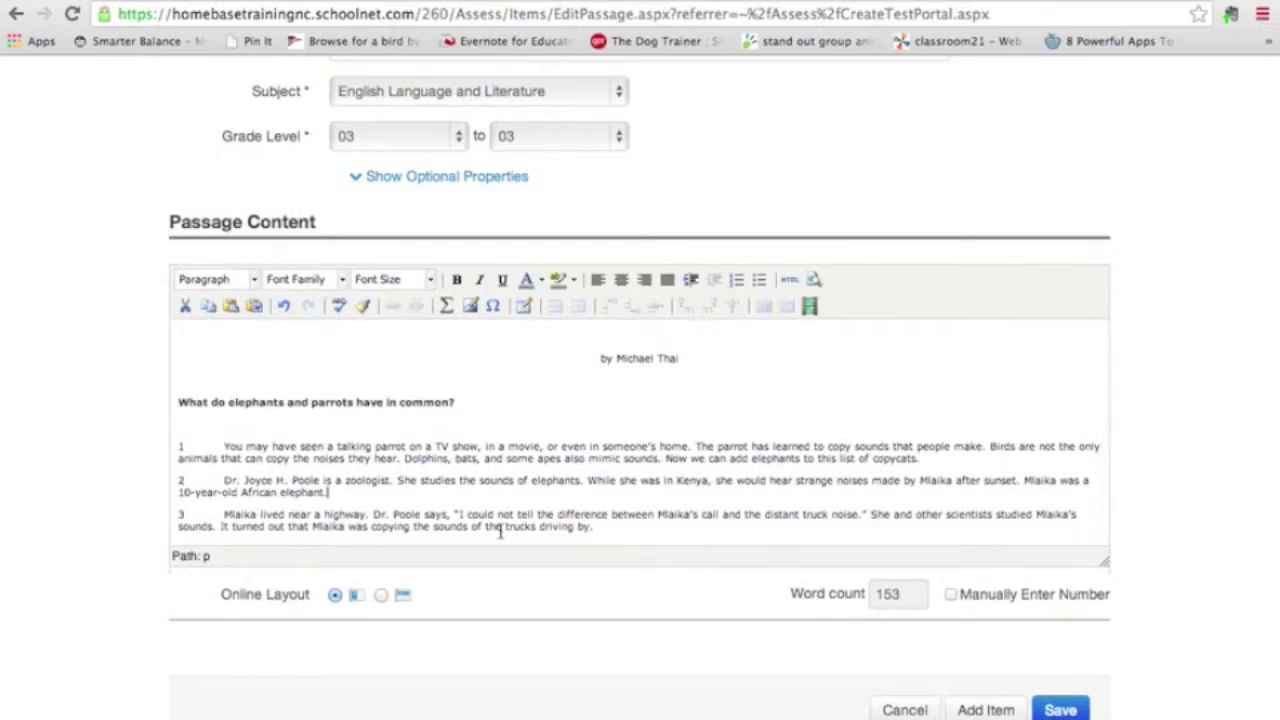
Check the cleaned-up passage text and save the passage.
scroll(500, 535, "up", 3)
scroll(500, 530, "down", 5)
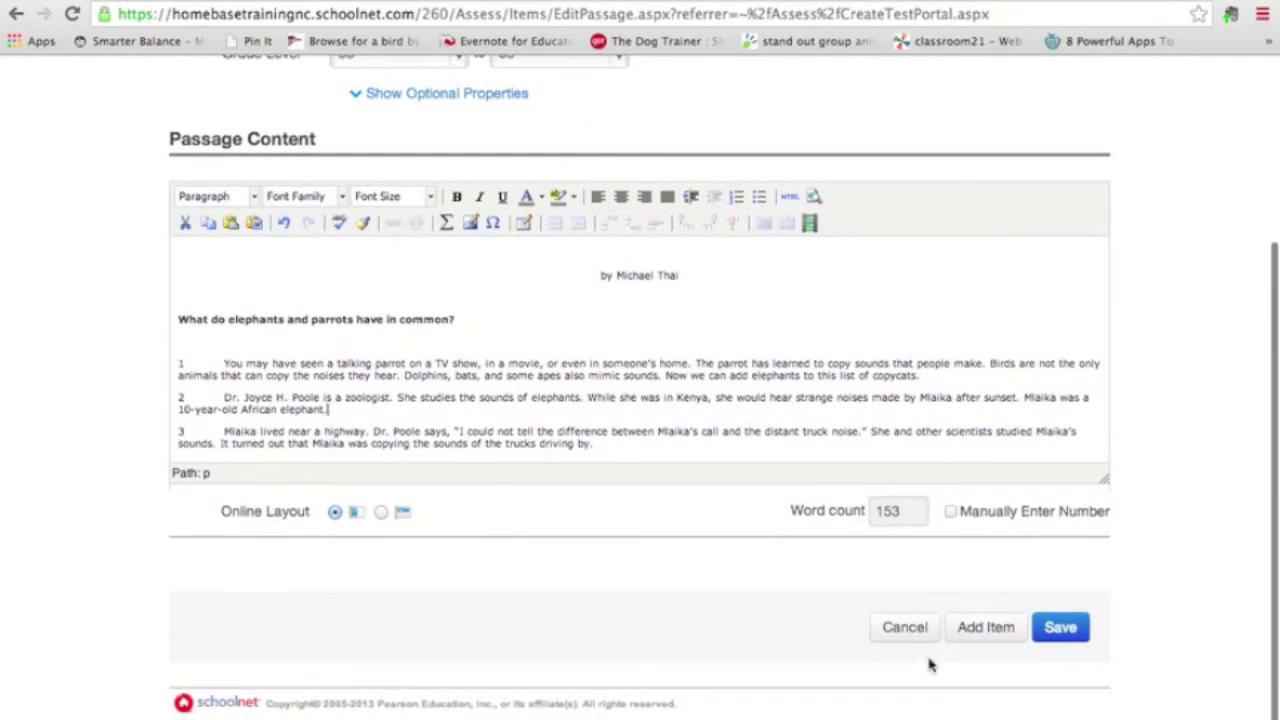
left_click(1060, 630)
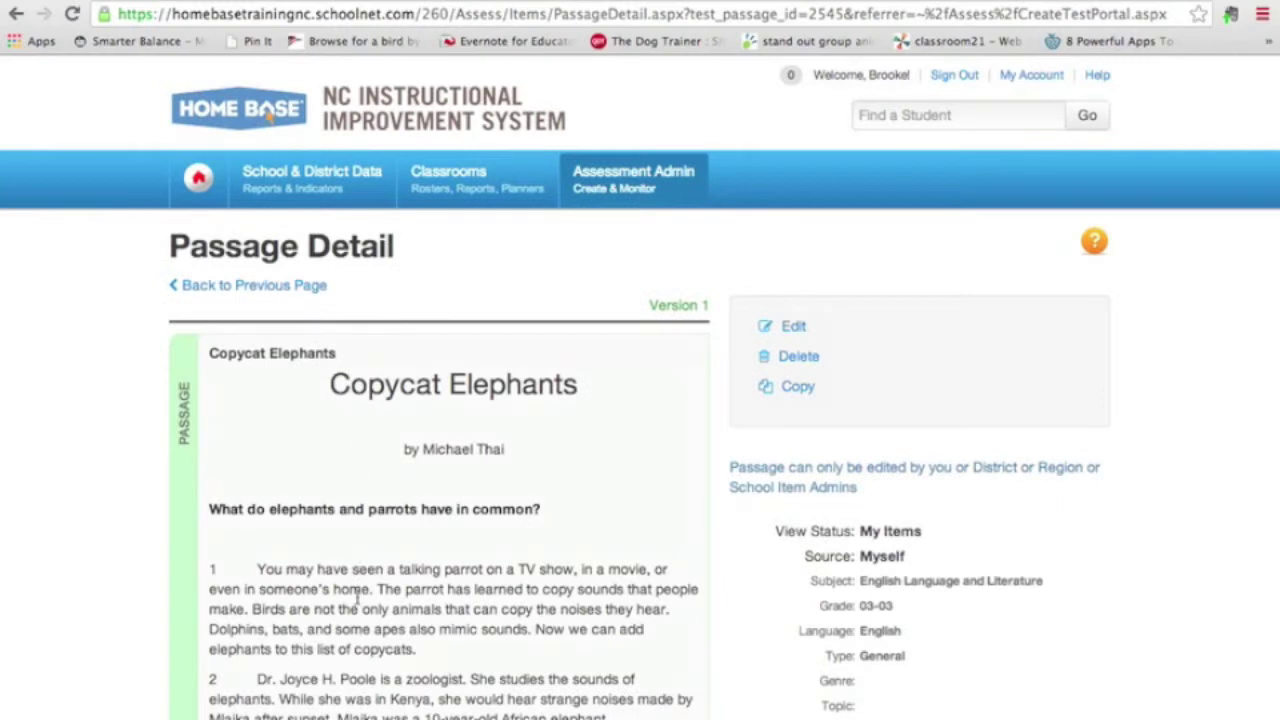
Review the saved passage's text, properties, linked items and test history on its detail page.
scroll(452, 610, "down", 1)
scroll(452, 610, "down", 5)
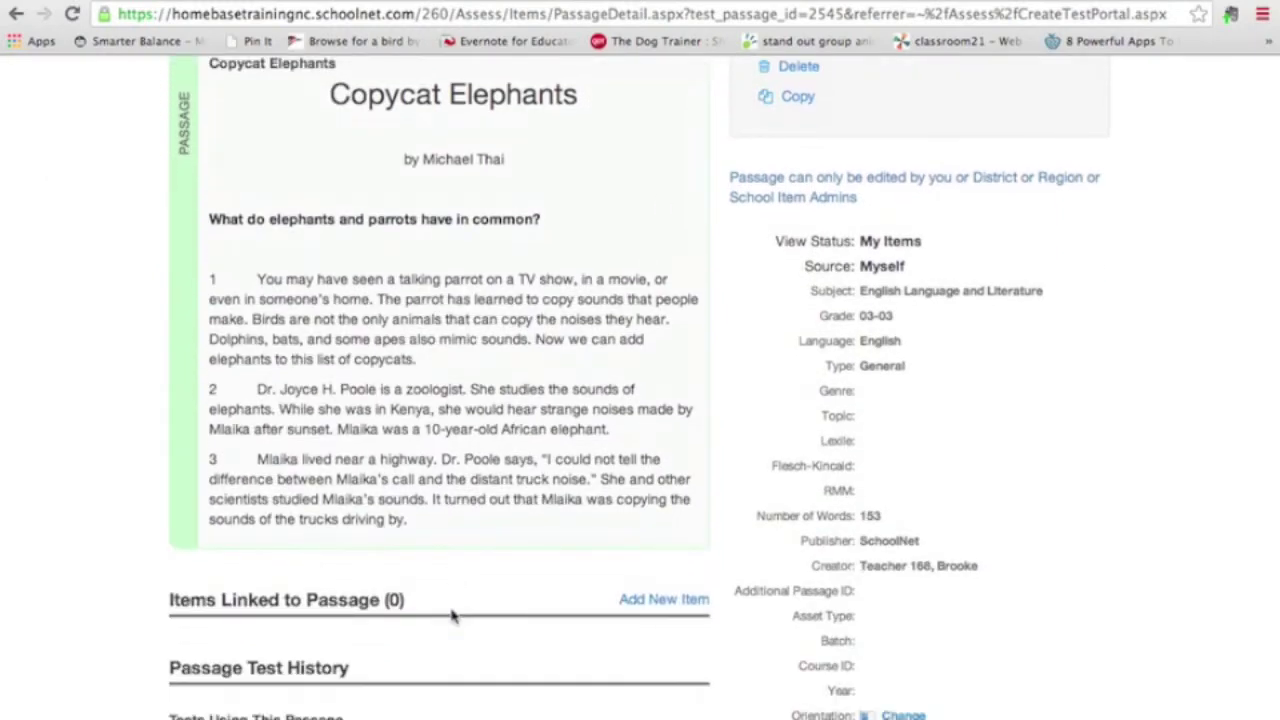
scroll(452, 615, "down", 4)
scroll(440, 590, "up", 7)
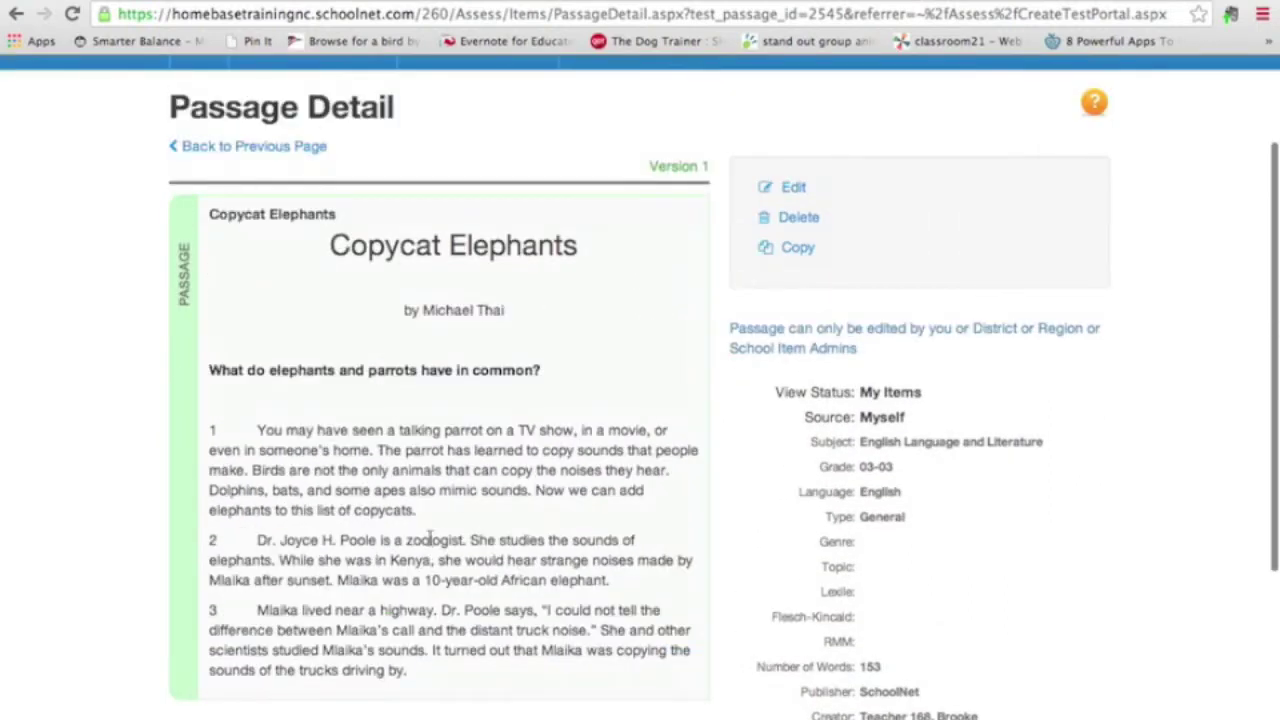
scroll(432, 540, "down", 3)
scroll(748, 98, "up", 2)
scroll(748, 98, "up", 2)
scroll(708, 459, "down", 1)
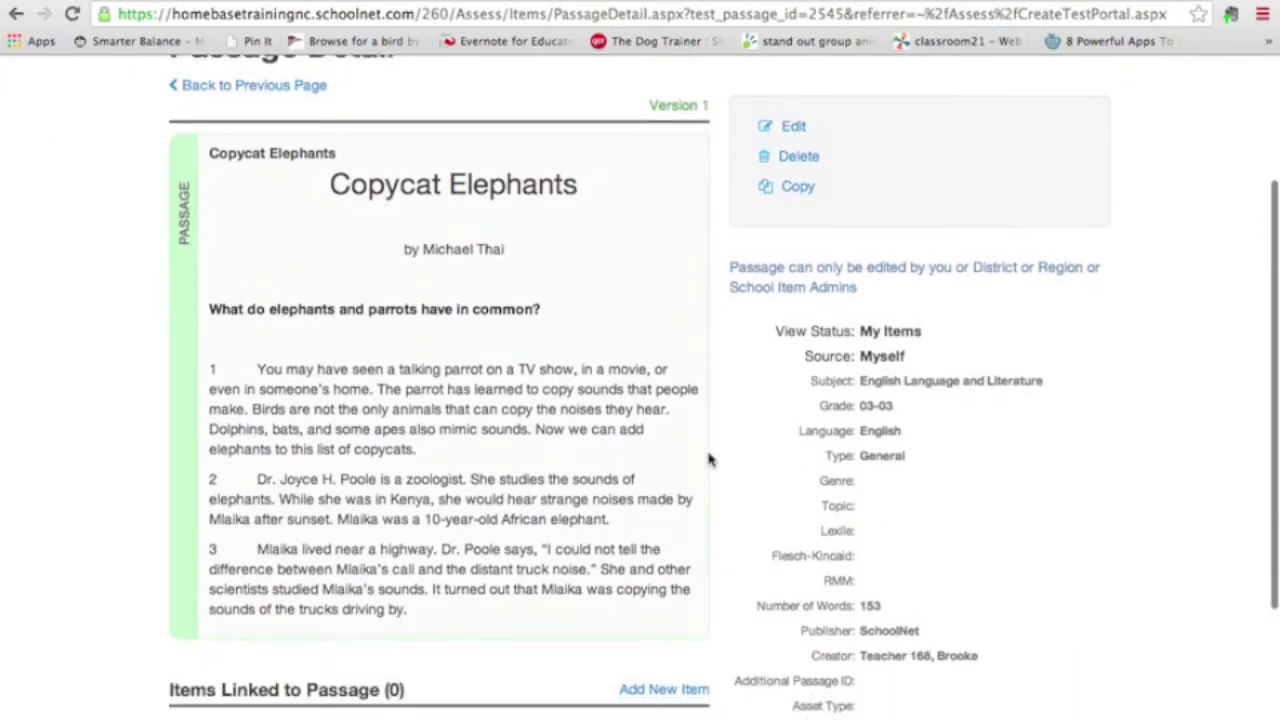
Add a new Multiple Choice item linked to the passage.
scroll(708, 459, "down", 3)
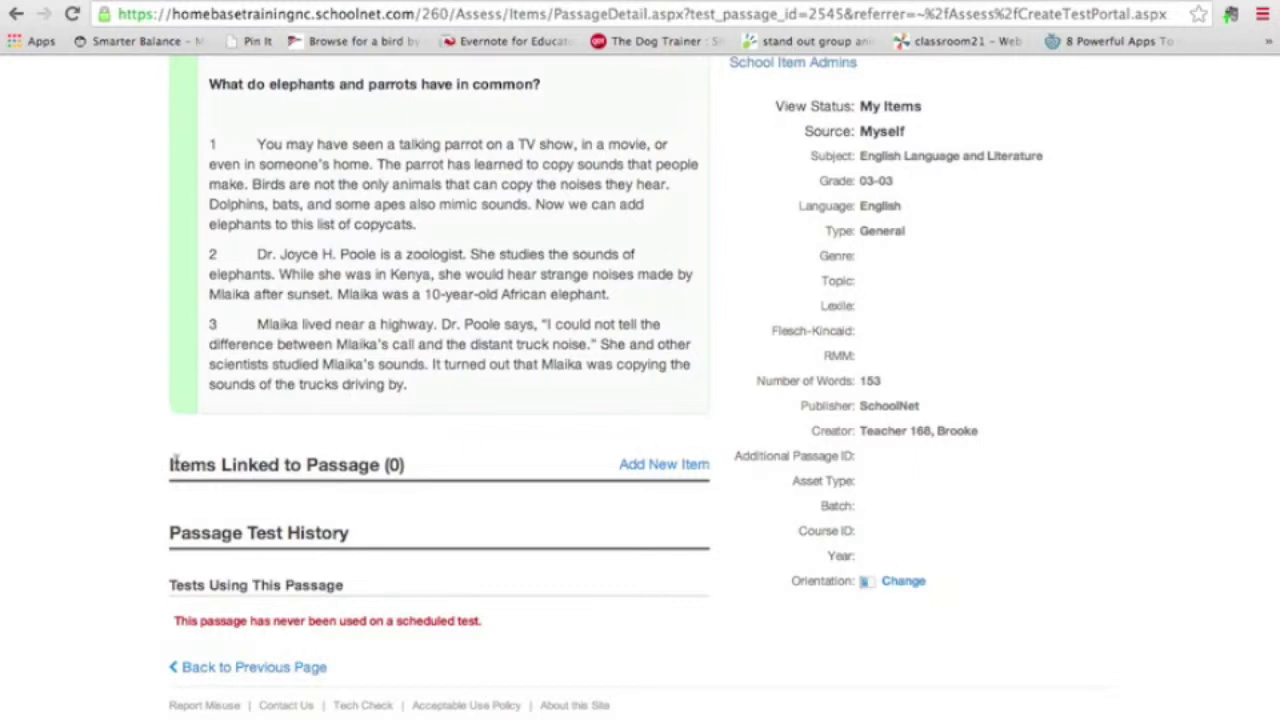
left_click(657, 468)
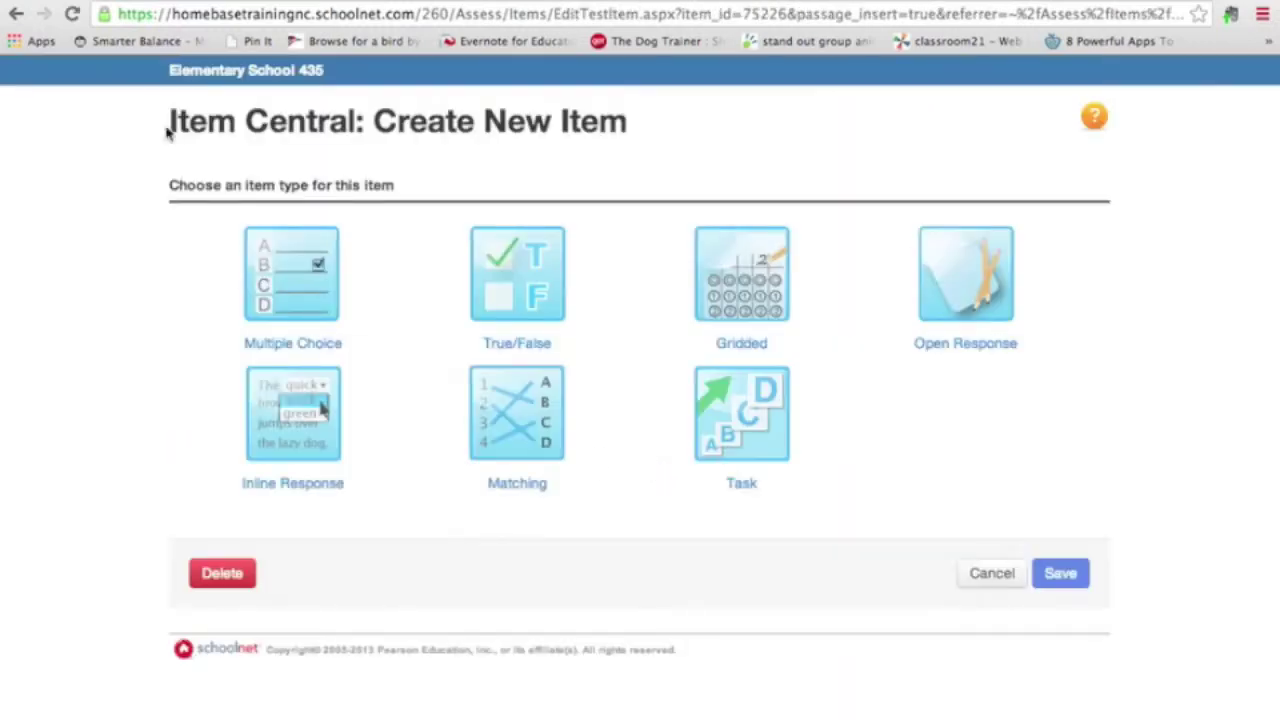
left_click(287, 292)
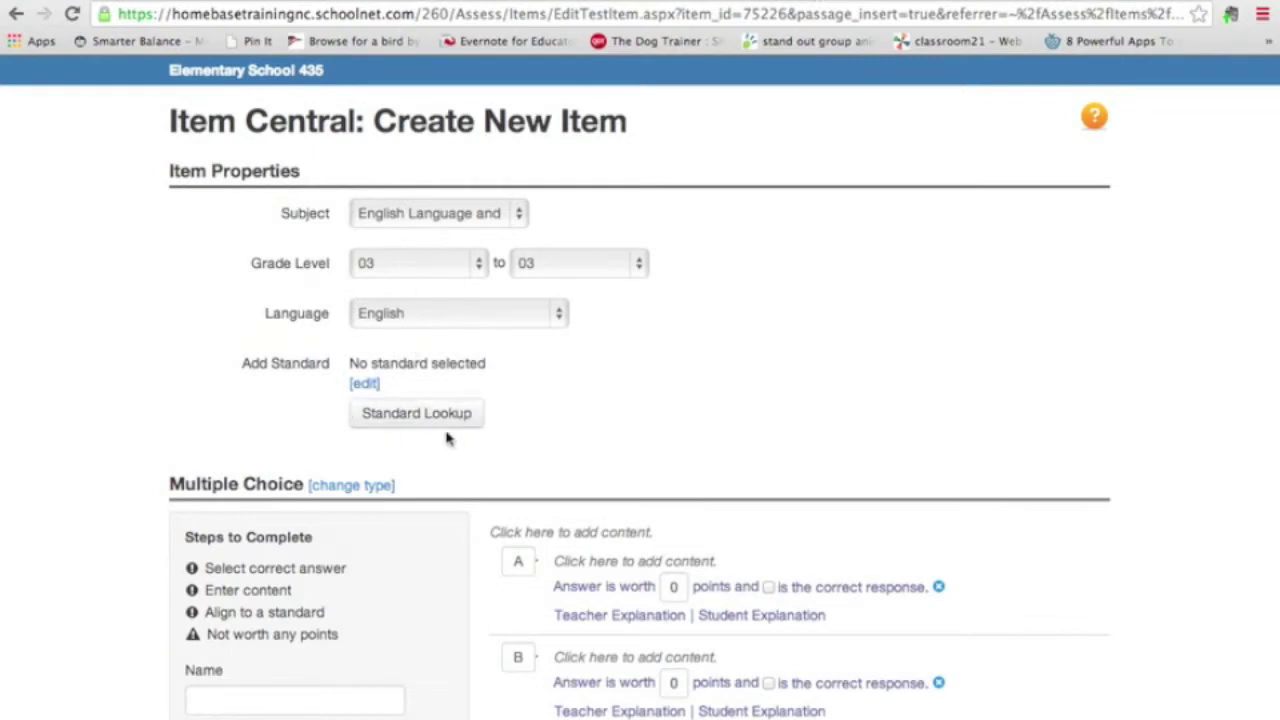
Check the question's standard in the released questions PDF and align the new item to grade 3 reading standard RI.3.1.
left_click(1055, 2)
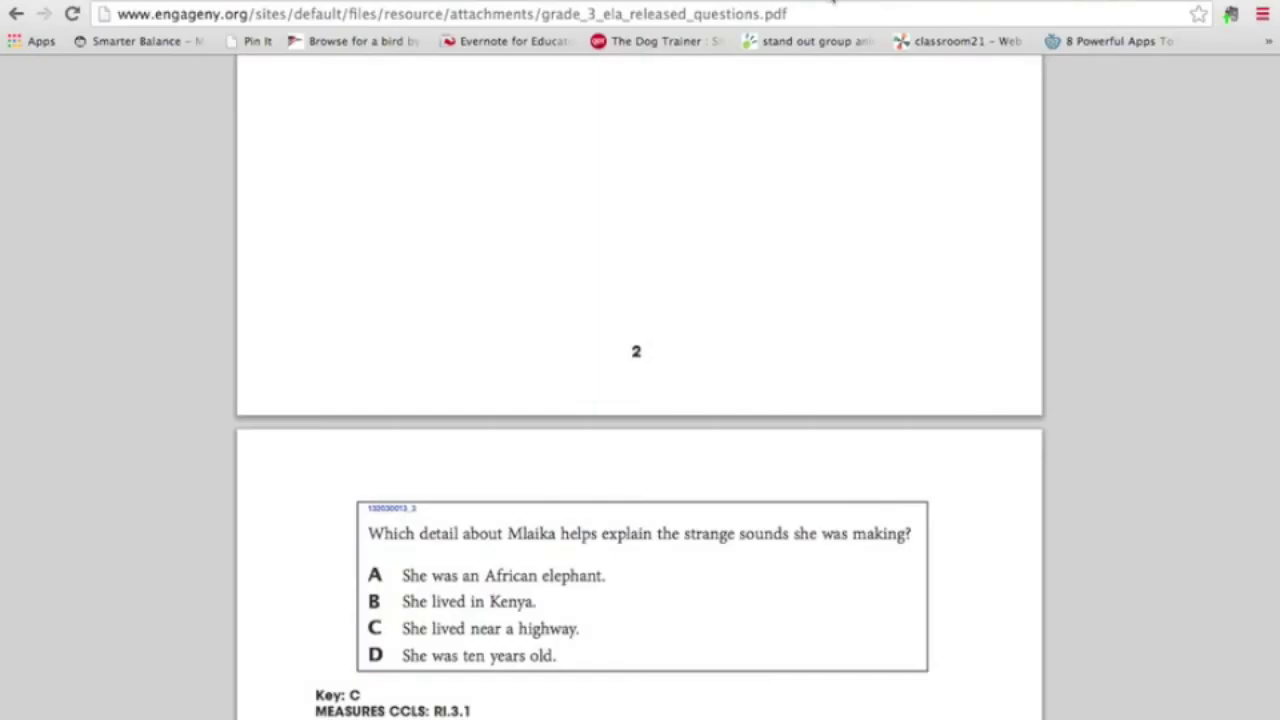
left_click(832, 3)
left_click(405, 416)
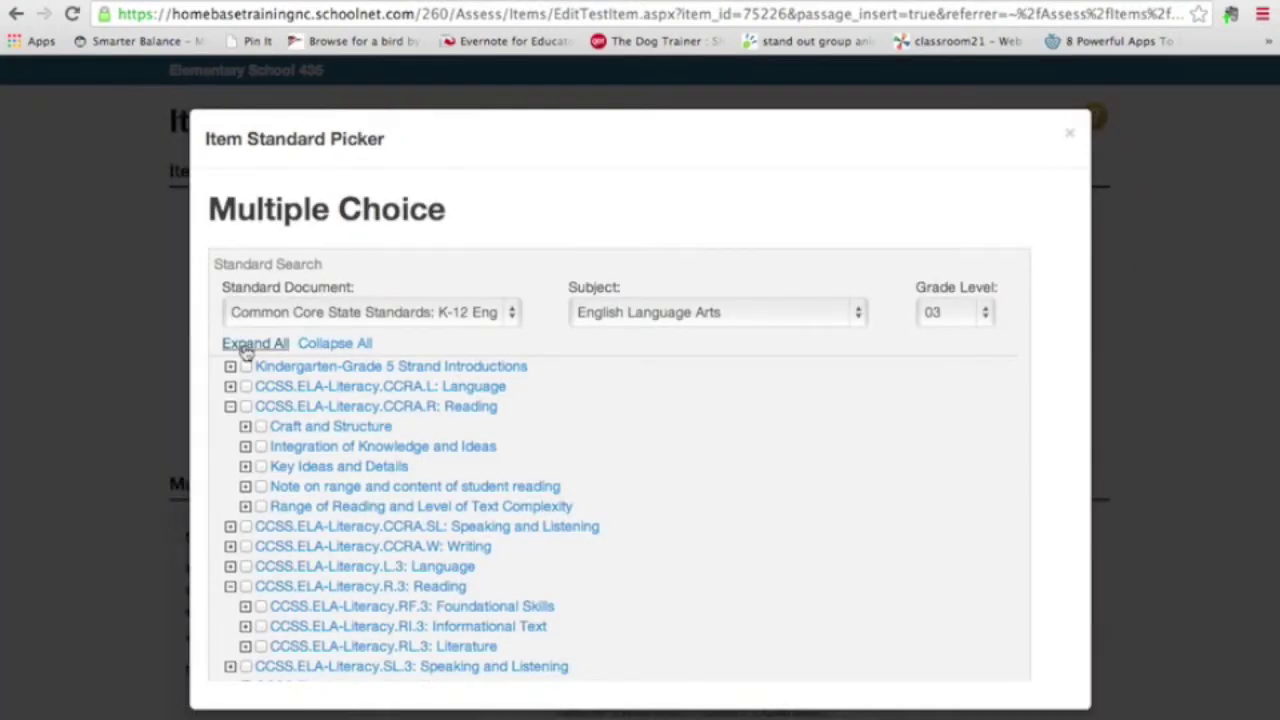
left_click(246, 346)
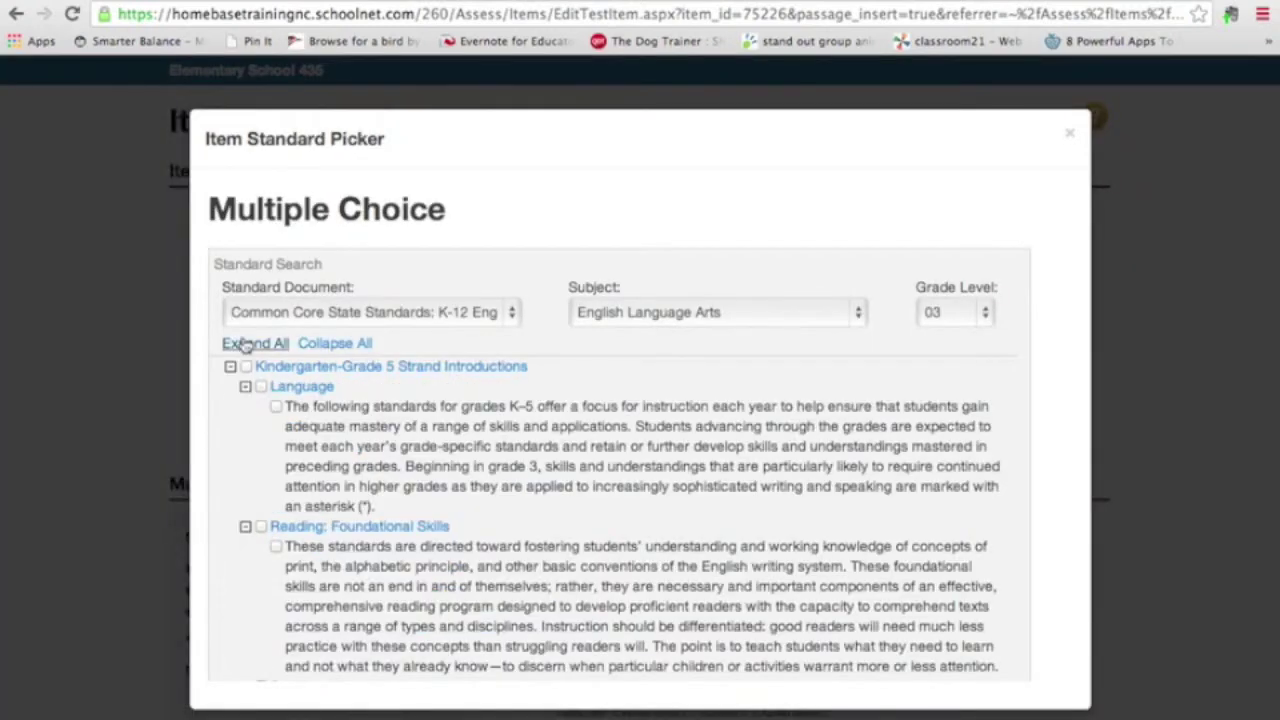
scroll(355, 595, "down", 15)
scroll(362, 598, "down", 15)
scroll(362, 598, "down", 15)
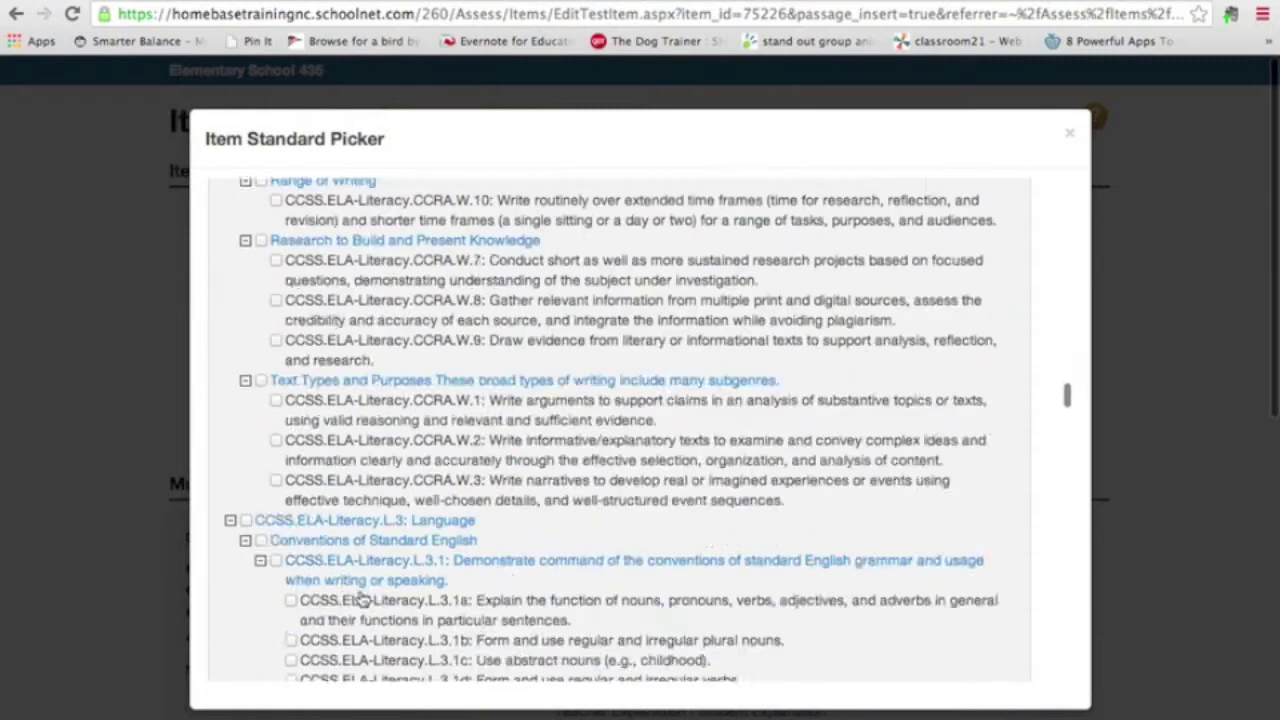
scroll(362, 598, "down", 10)
scroll(362, 598, "down", 15)
scroll(362, 598, "down", 15)
scroll(465, 335, "down", 10)
left_click(1017, 637)
Locate grade 3 reading standard RI.3.1 in the Item Standard Picker and finish the item's alignment.
scroll(1034, 606, "up", 15)
scroll(905, 450, "down", 13)
scroll(903, 462, "up", 3)
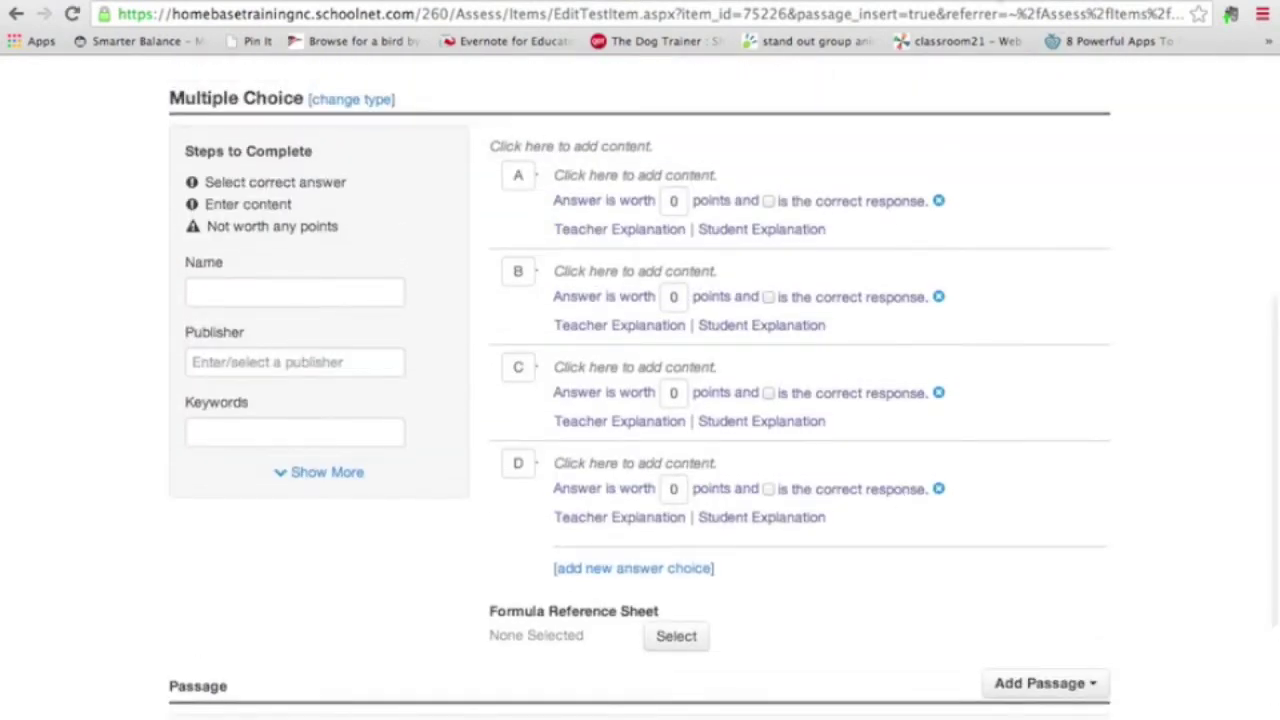
Copy "Which detail about Mlaika helps explain the strange sounds she was making?" from the released questions PDF into the item's question stem.
key("ctrl+Tab")
scroll(810, 420, "down", 1)
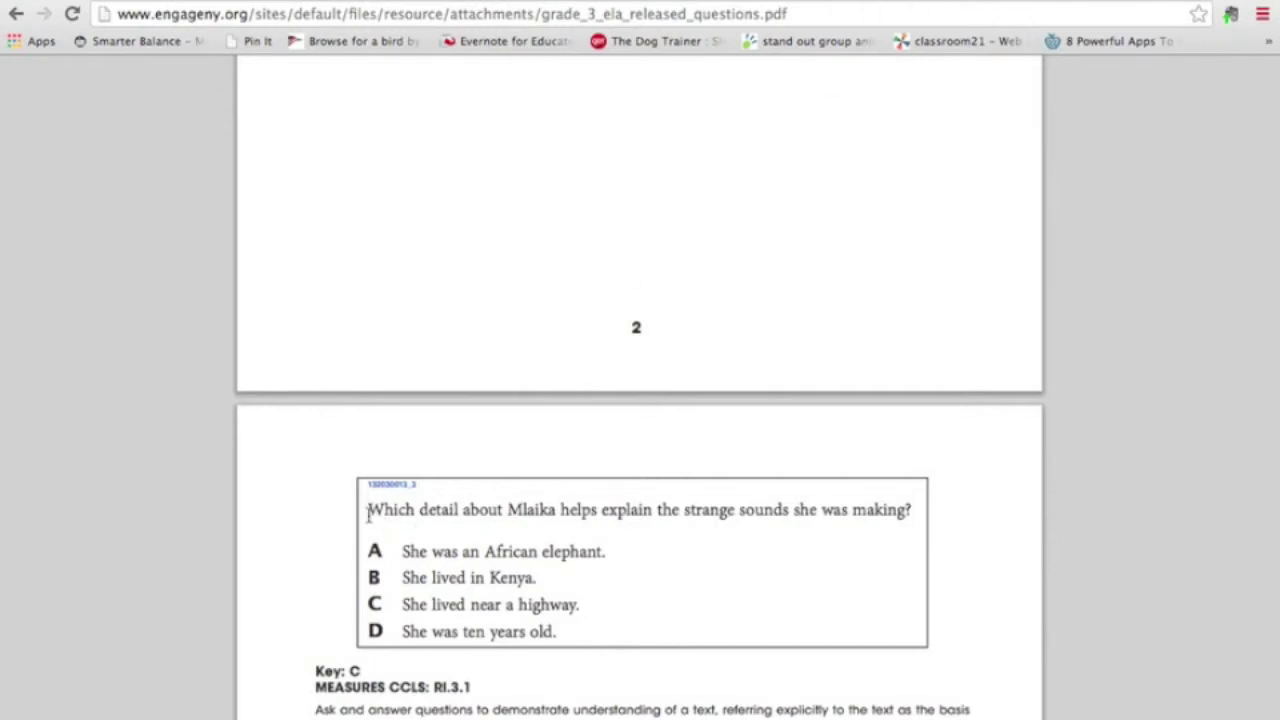
left_click_drag(369, 509, 912, 512)
key("ctrl+c")
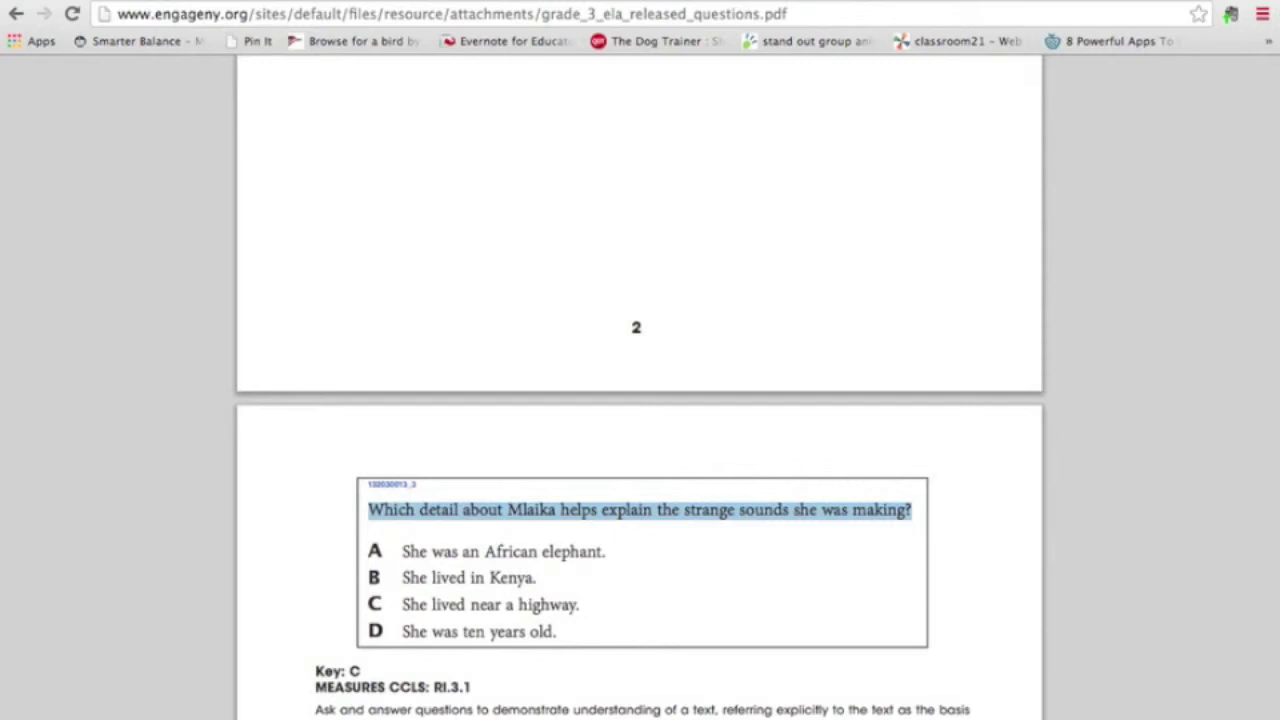
left_click(803, 5)
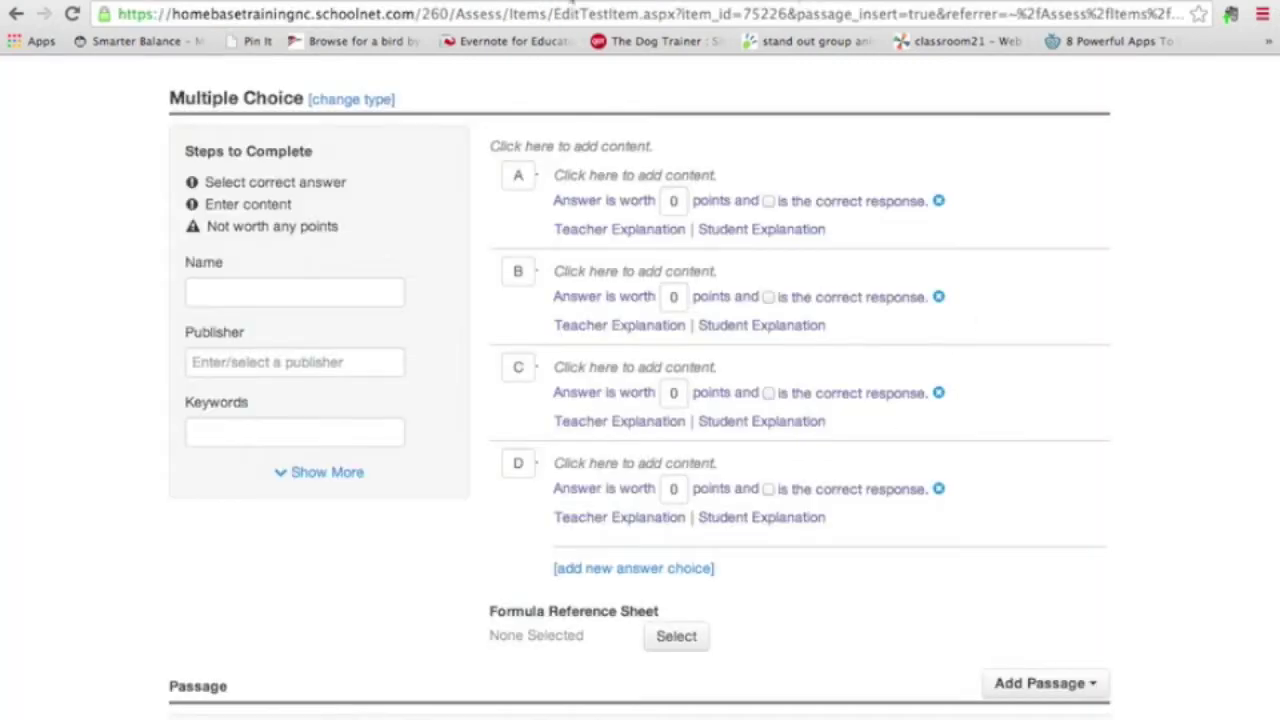
left_click(540, 148)
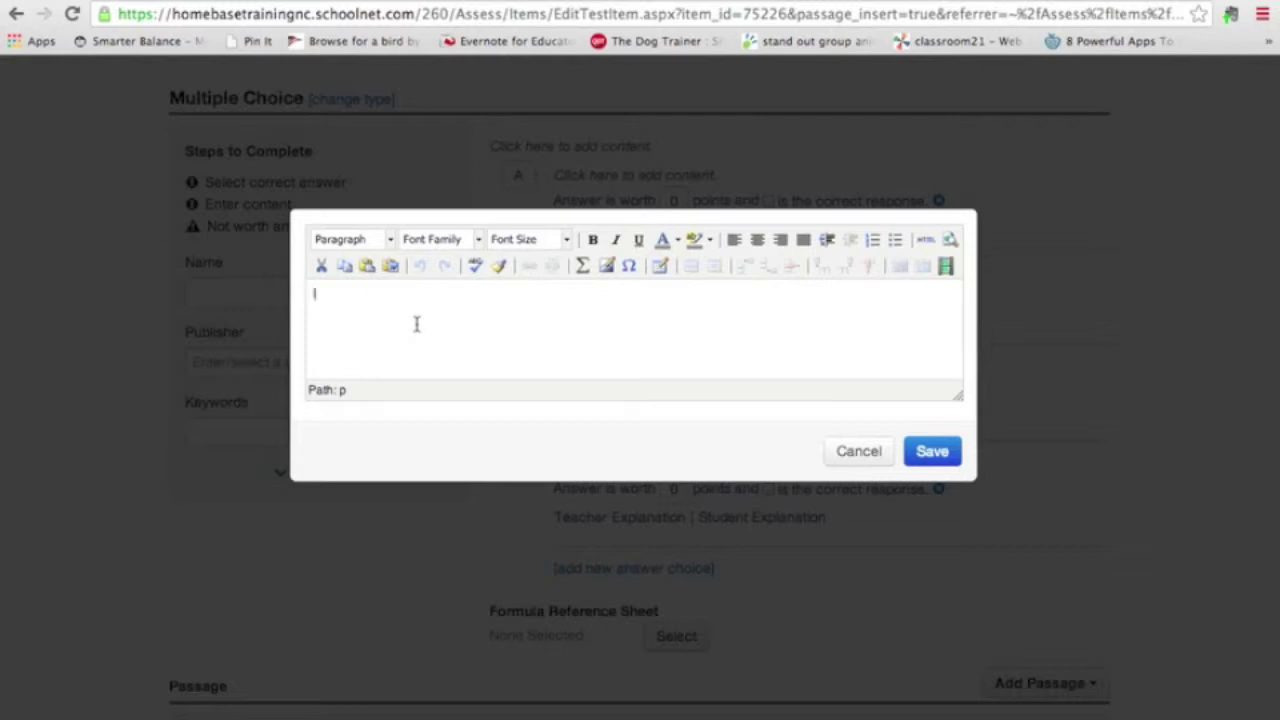
key("ctrl+v")
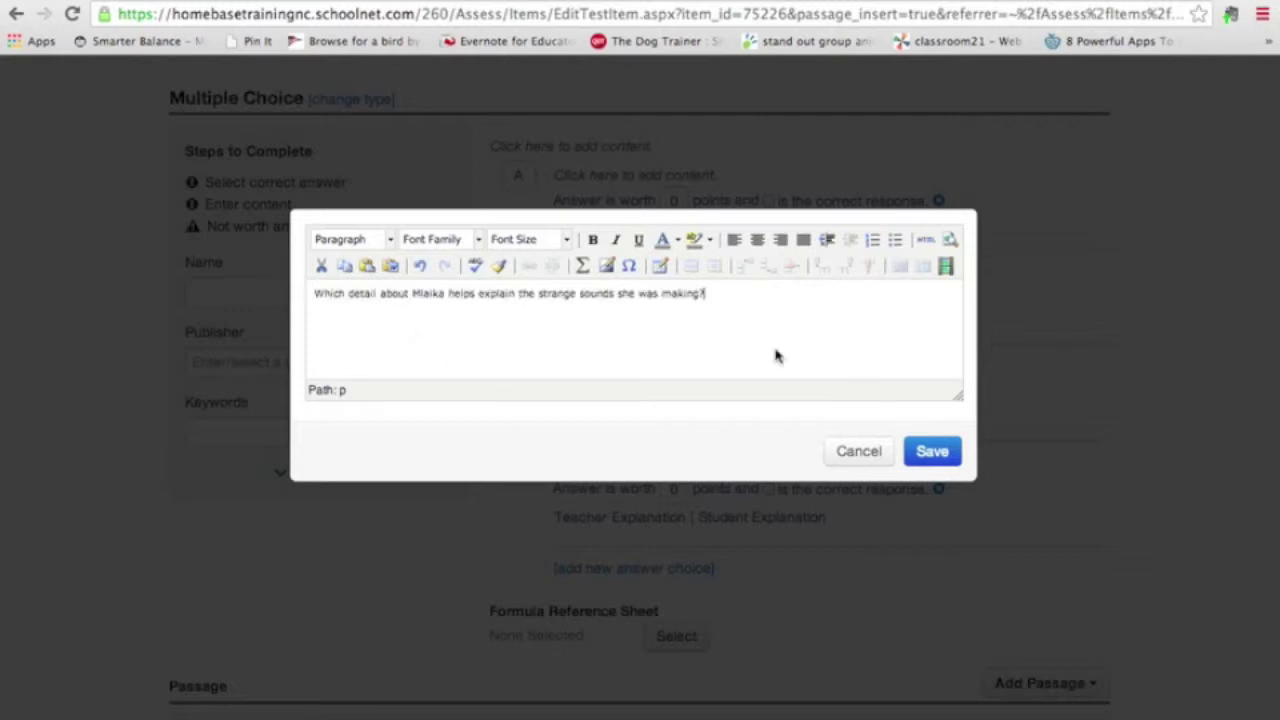
left_click(931, 454)
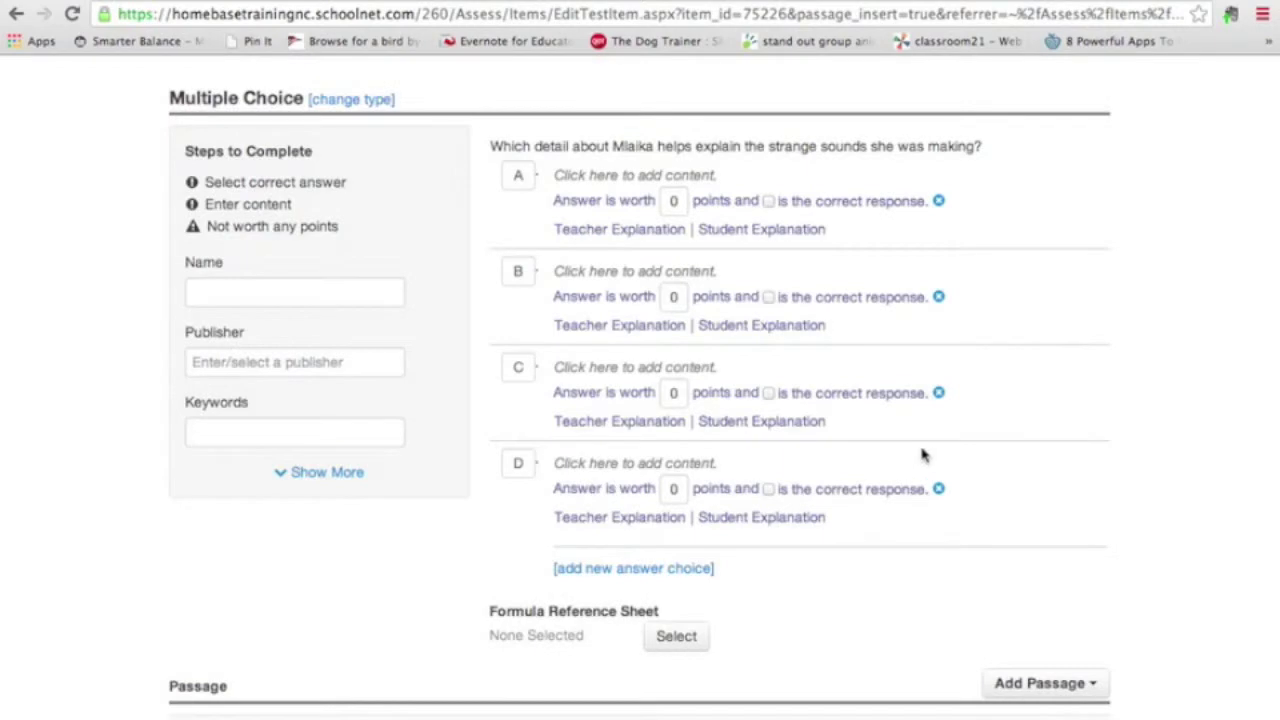
Fill answer choice A with "She was an African elephant." copied from the released questions PDF.
left_click(568, 182)
key("ctrl+Tab")
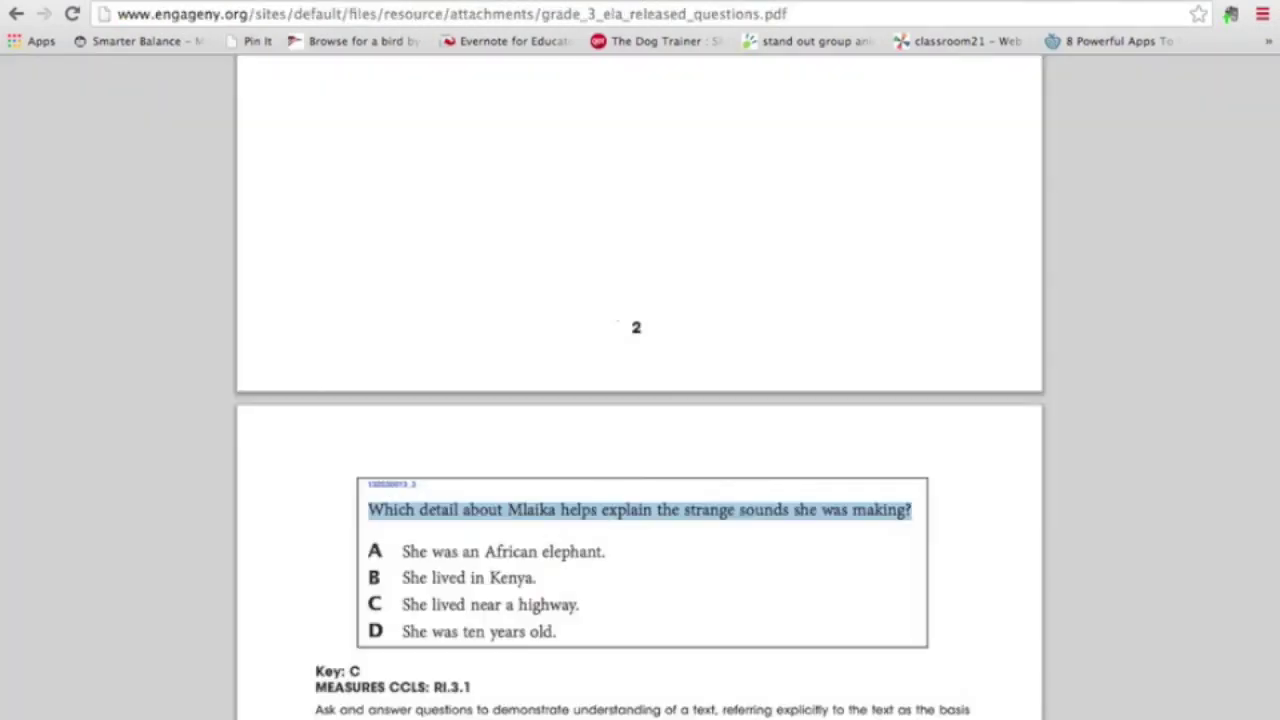
left_click_drag(401, 551, 604, 551)
key("ctrl+c")
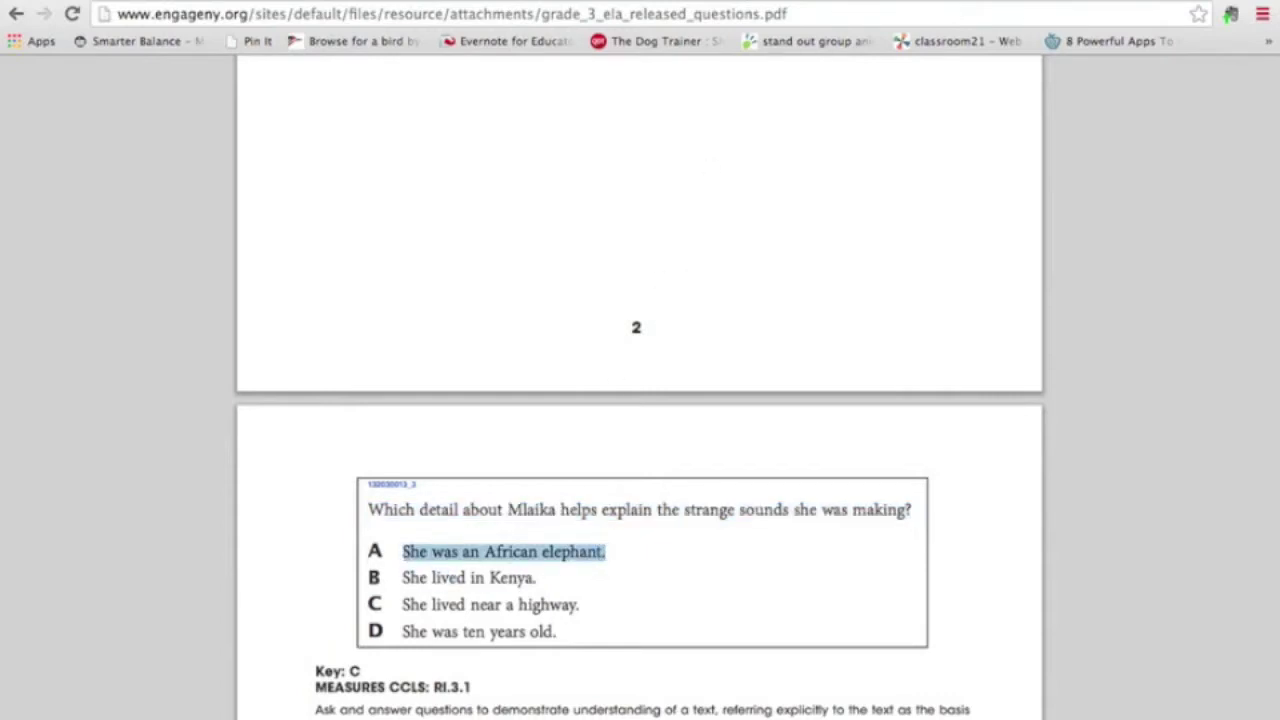
key("ctrl+shift+Tab")
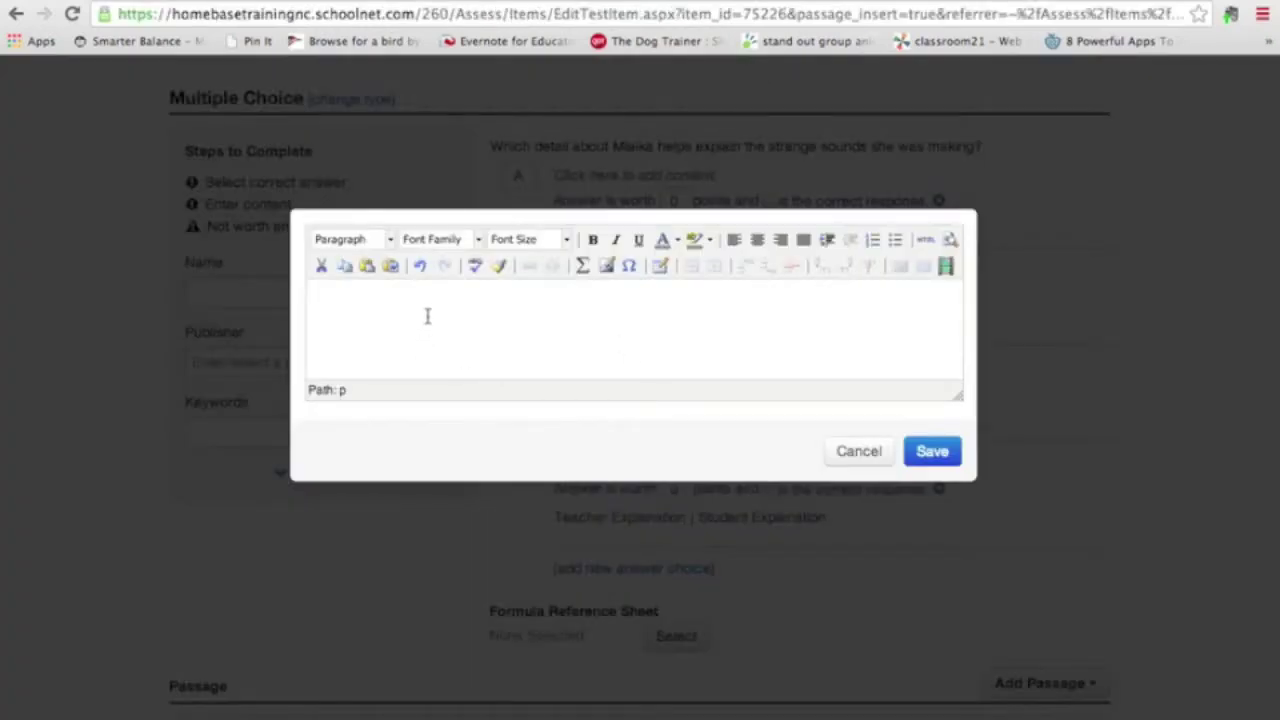
key("ctrl+v")
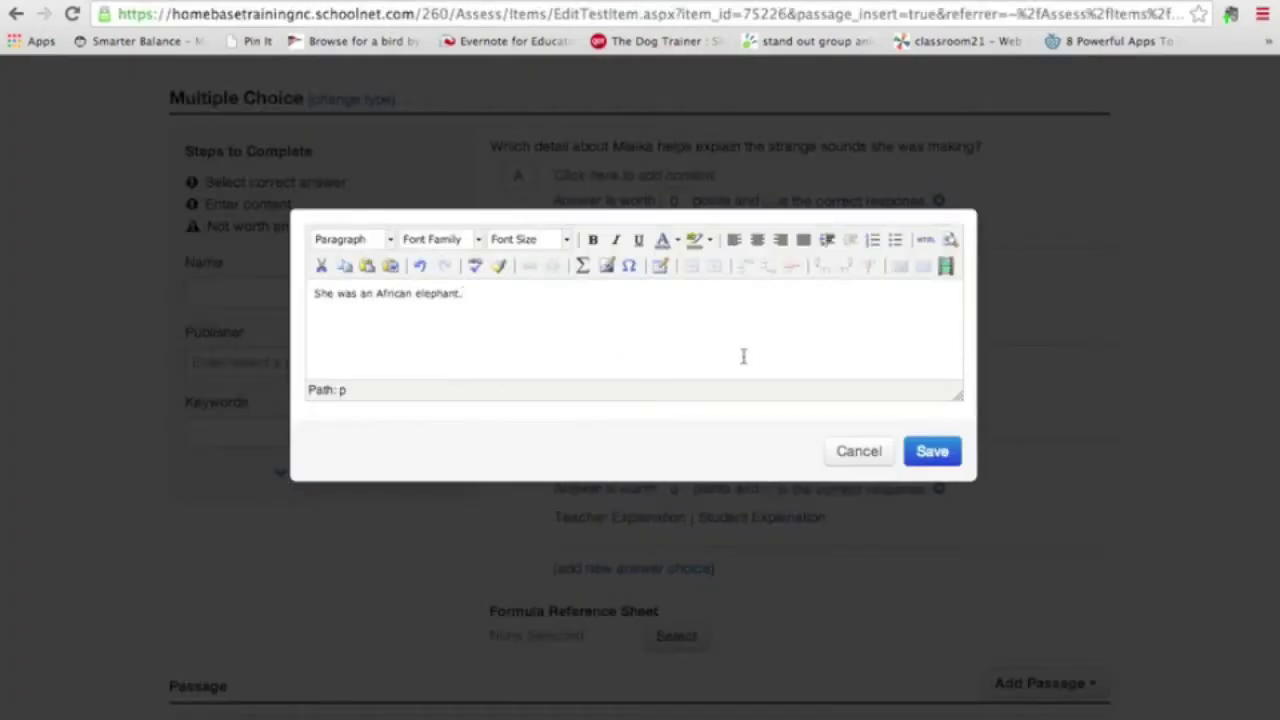
left_click(924, 447)
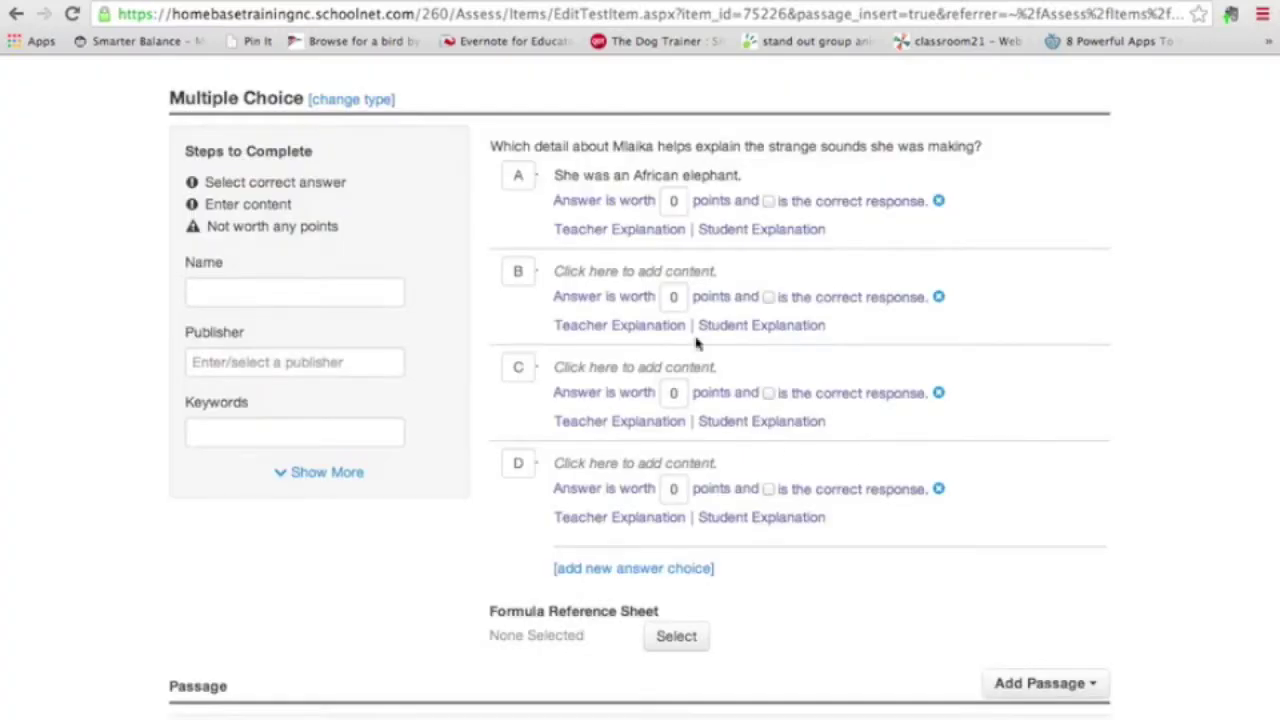
Fill answer choice B with "She lived in Kenya." copied from the released questions PDF.
left_click(662, 276)
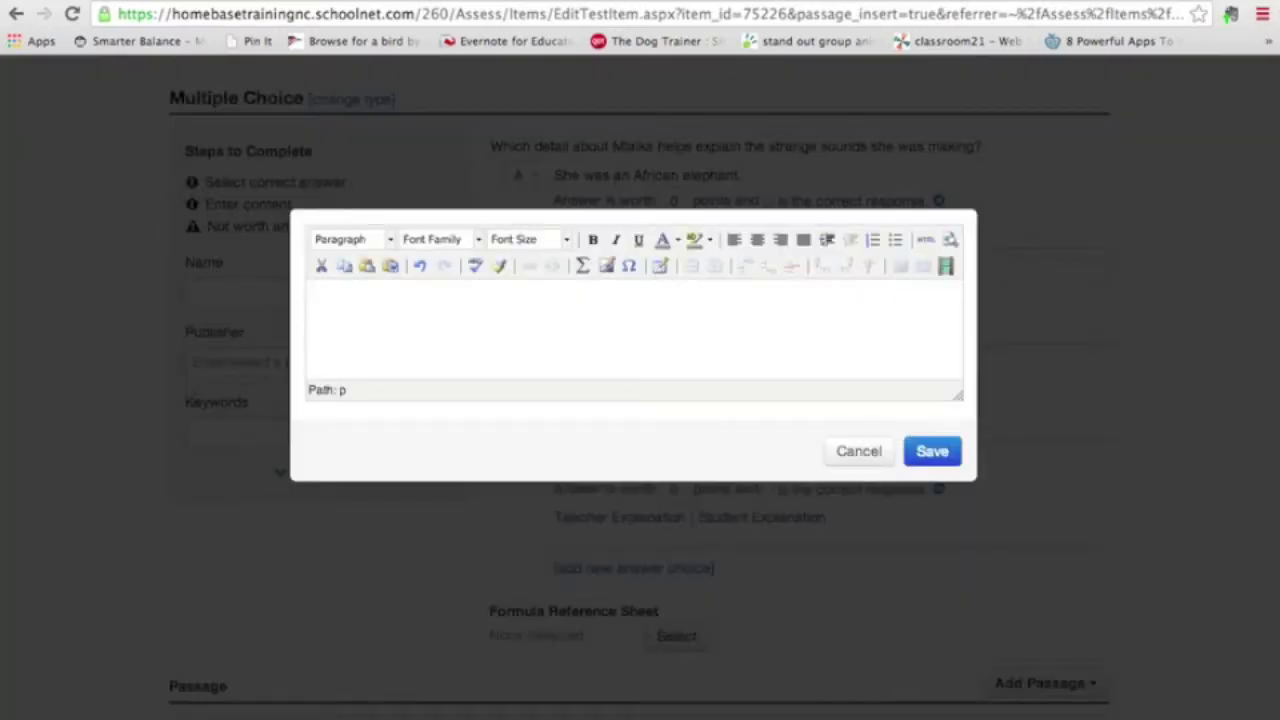
left_click(962, 2)
left_click_drag(403, 578, 547, 578)
key("ctrl+c")
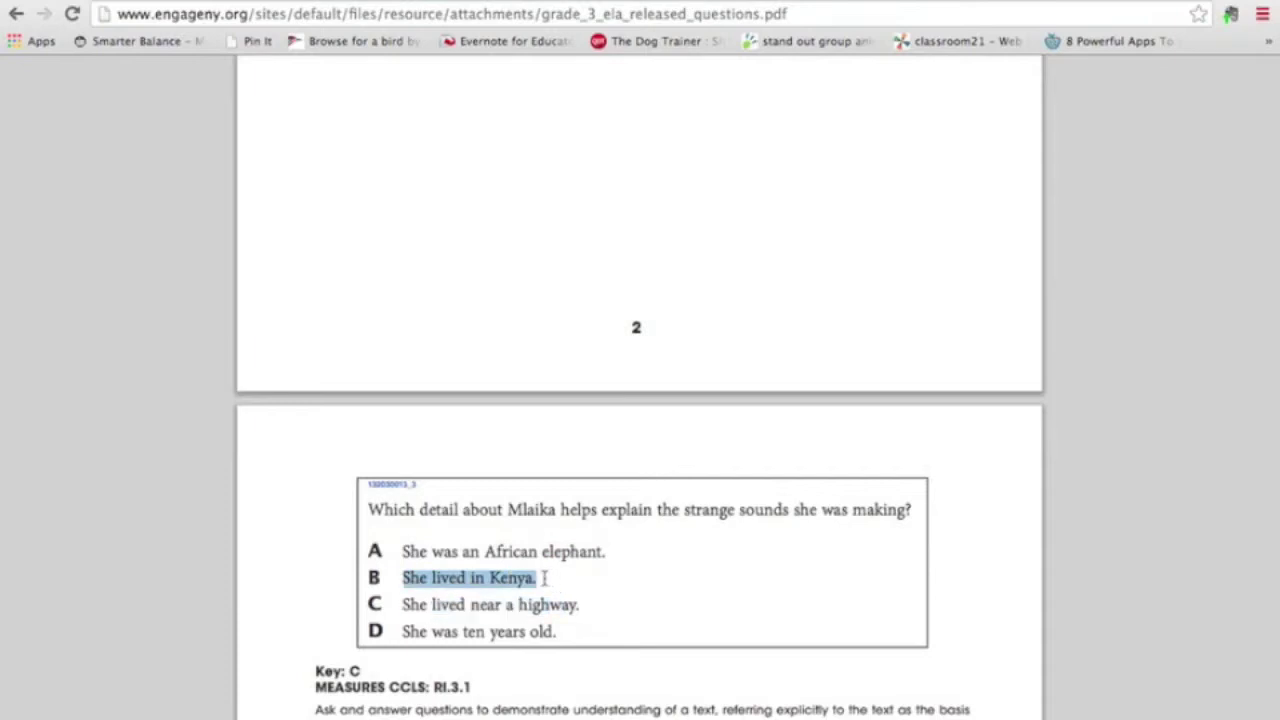
left_click(828, 2)
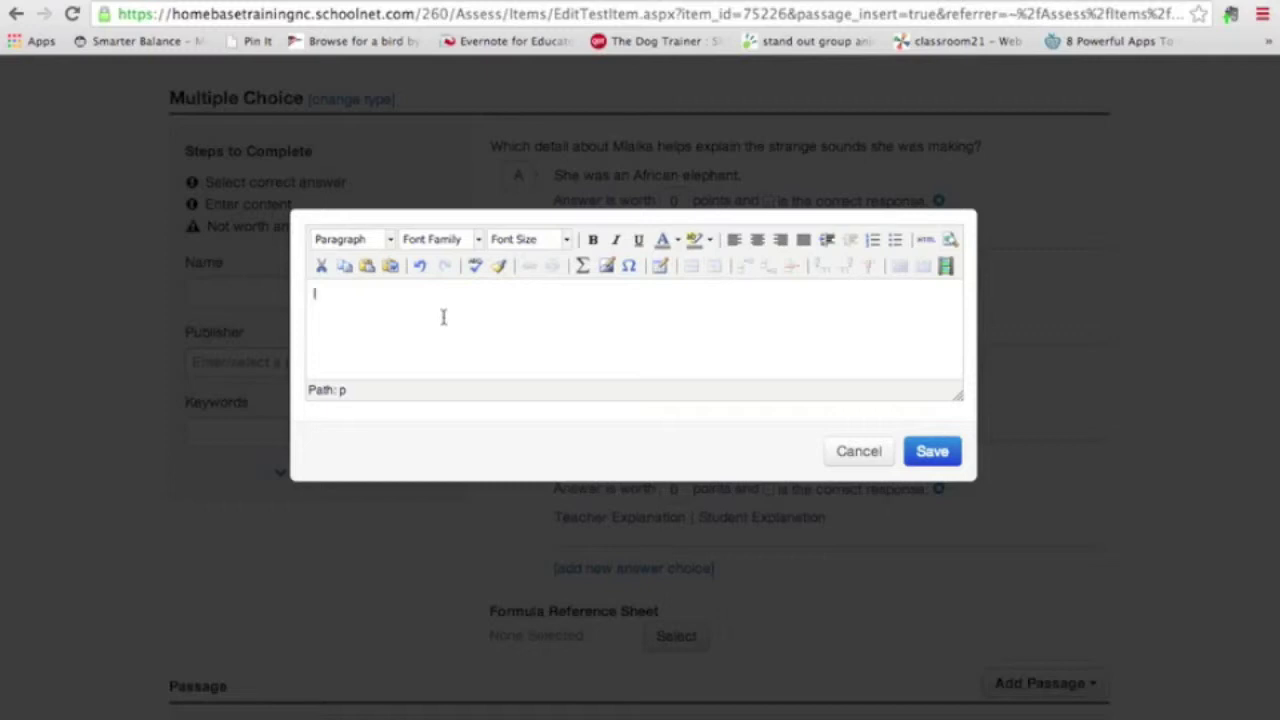
key("ctrl+v")
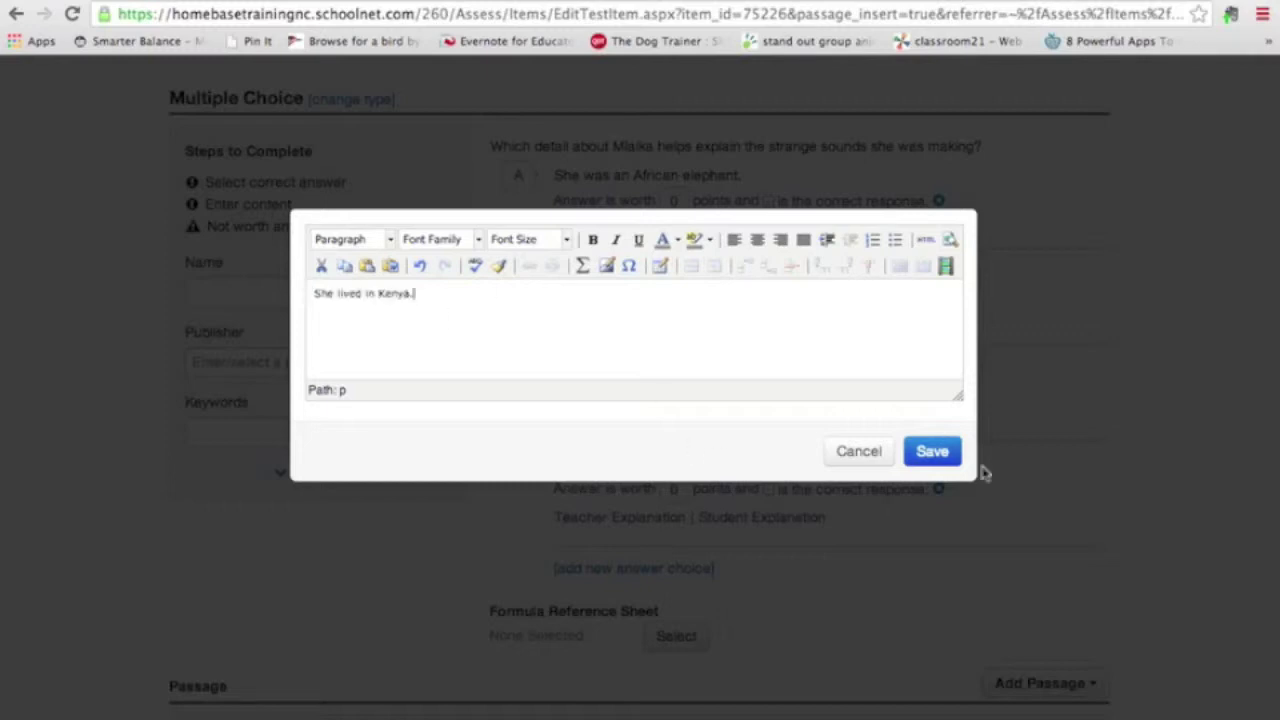
left_click(923, 451)
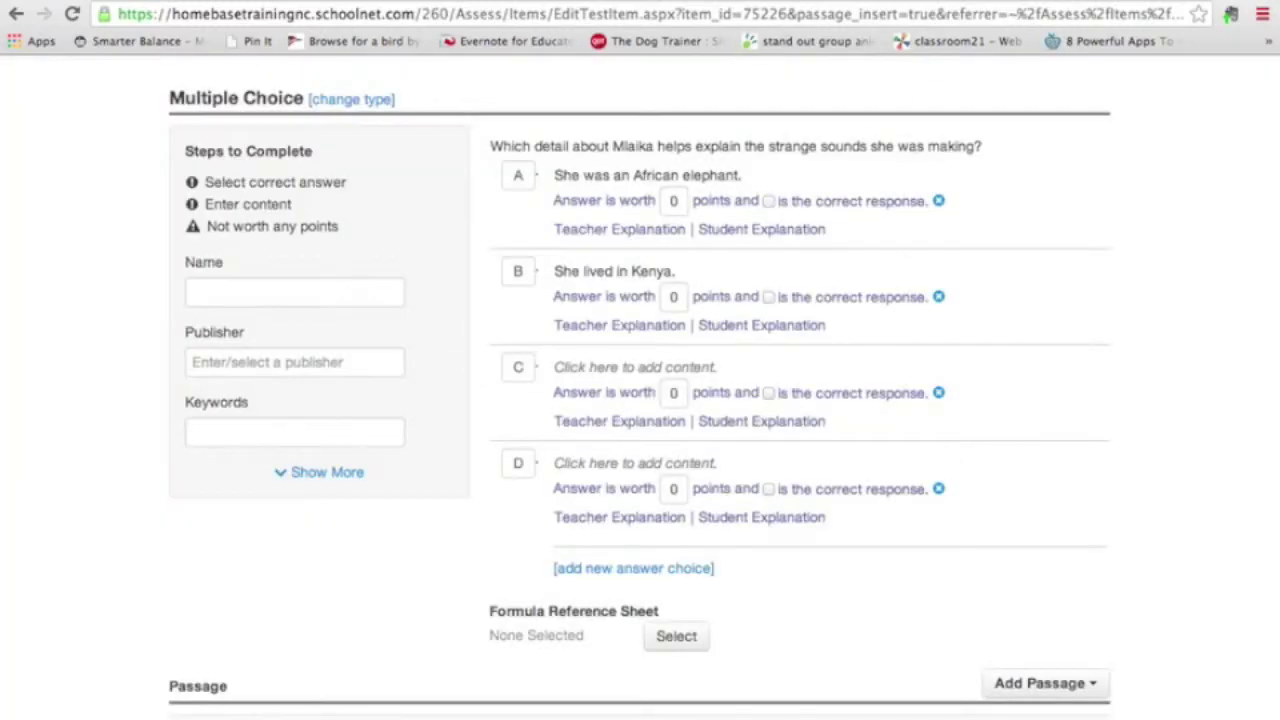
Fill answer choice C with "She lived near a highway" copied from the released questions PDF.
key("ctrl+Tab")
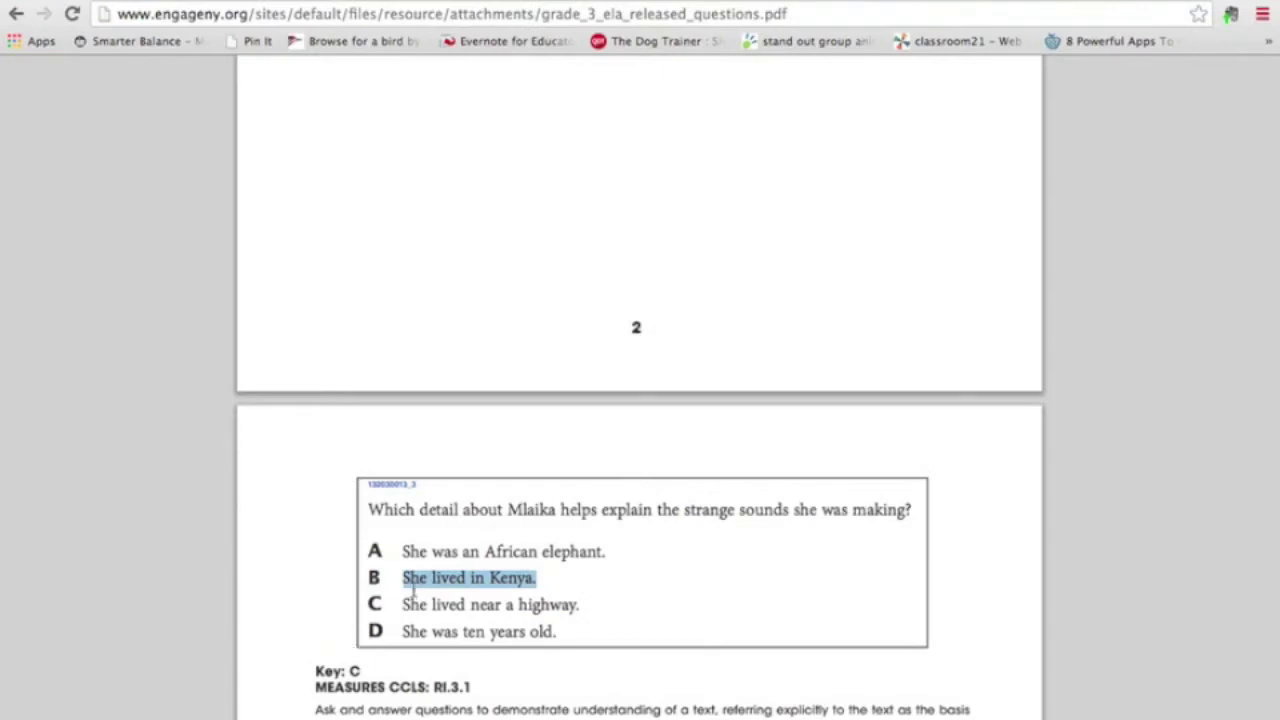
left_click_drag(401, 603, 587, 598)
key("ctrl+c")
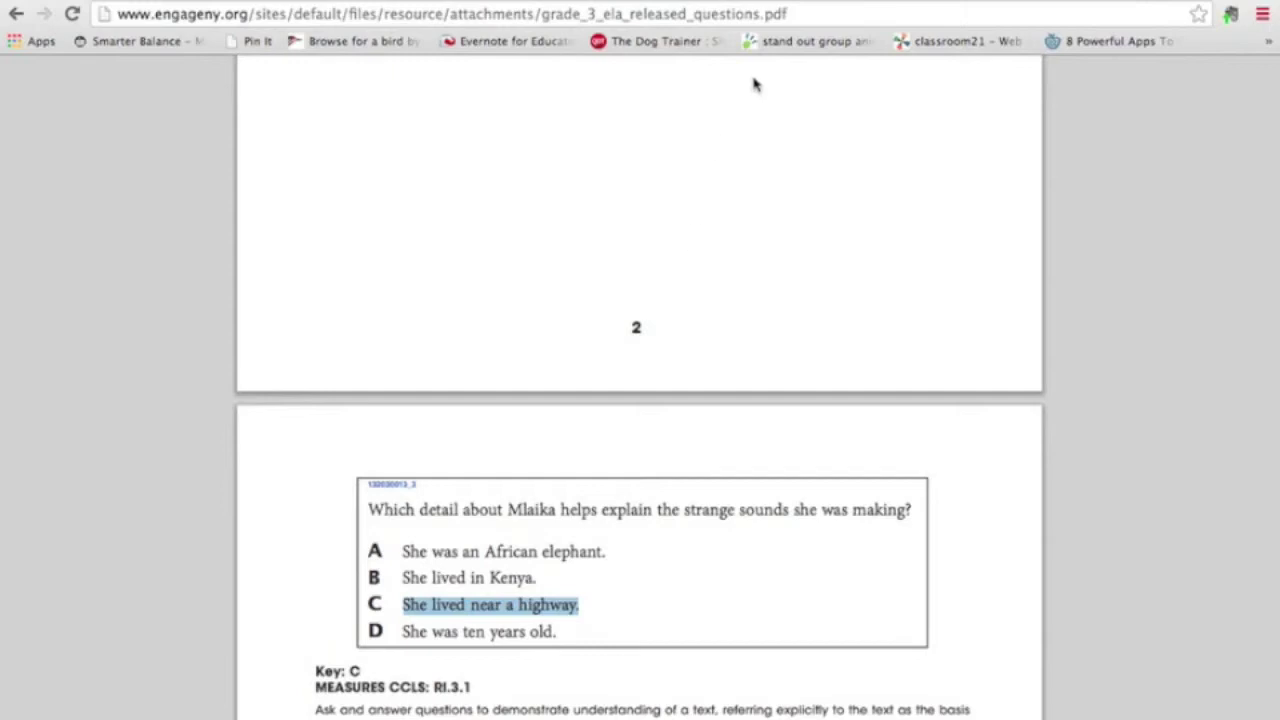
key("ctrl+Tab")
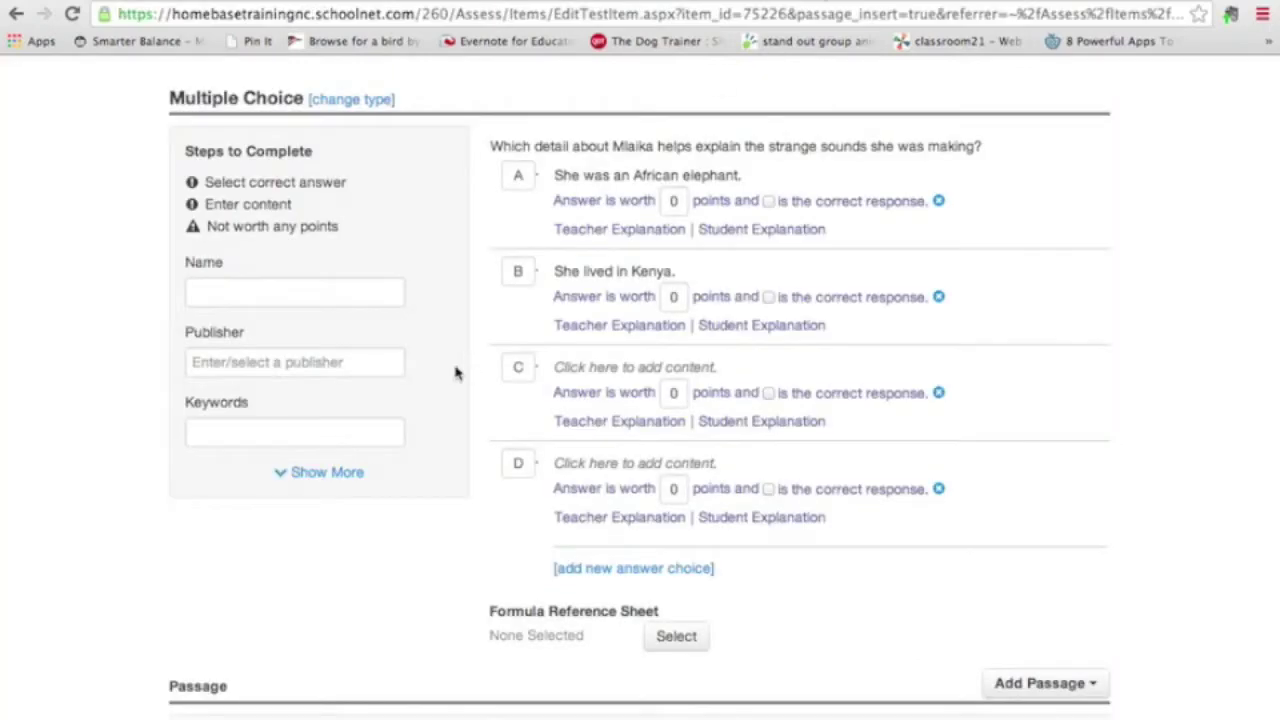
left_click(597, 372)
key("ctrl+v")
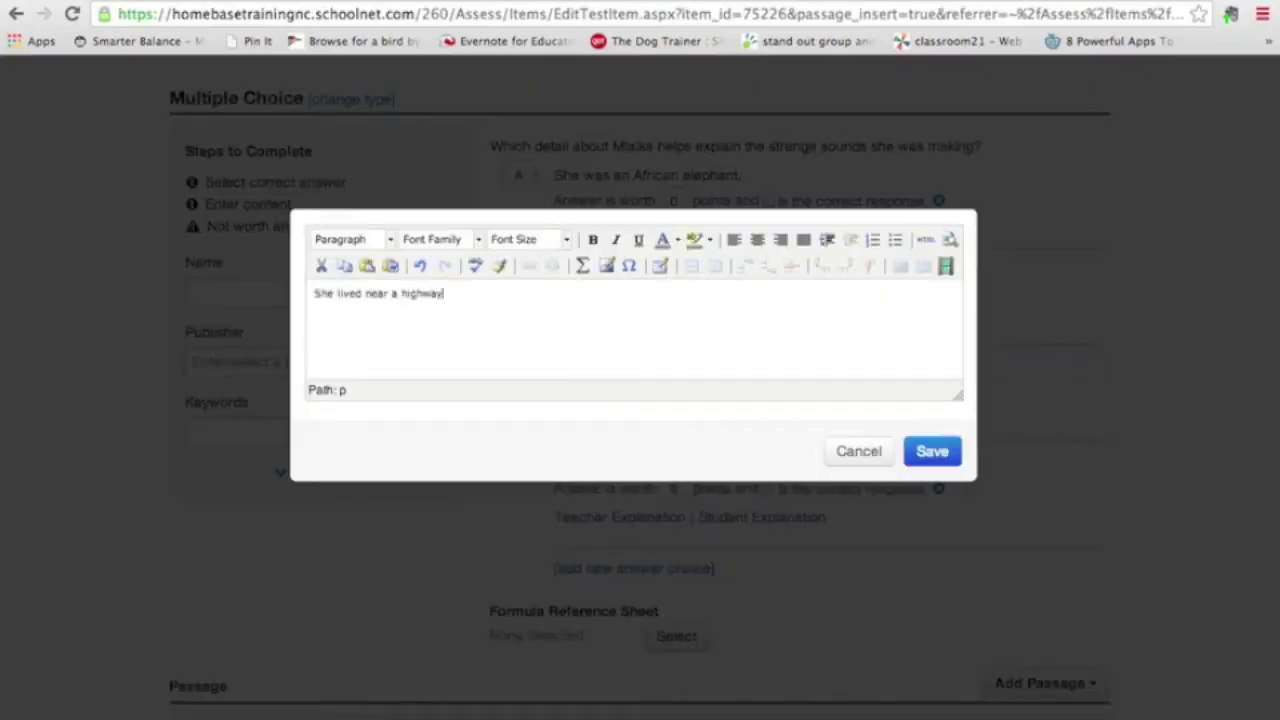
left_click(929, 450)
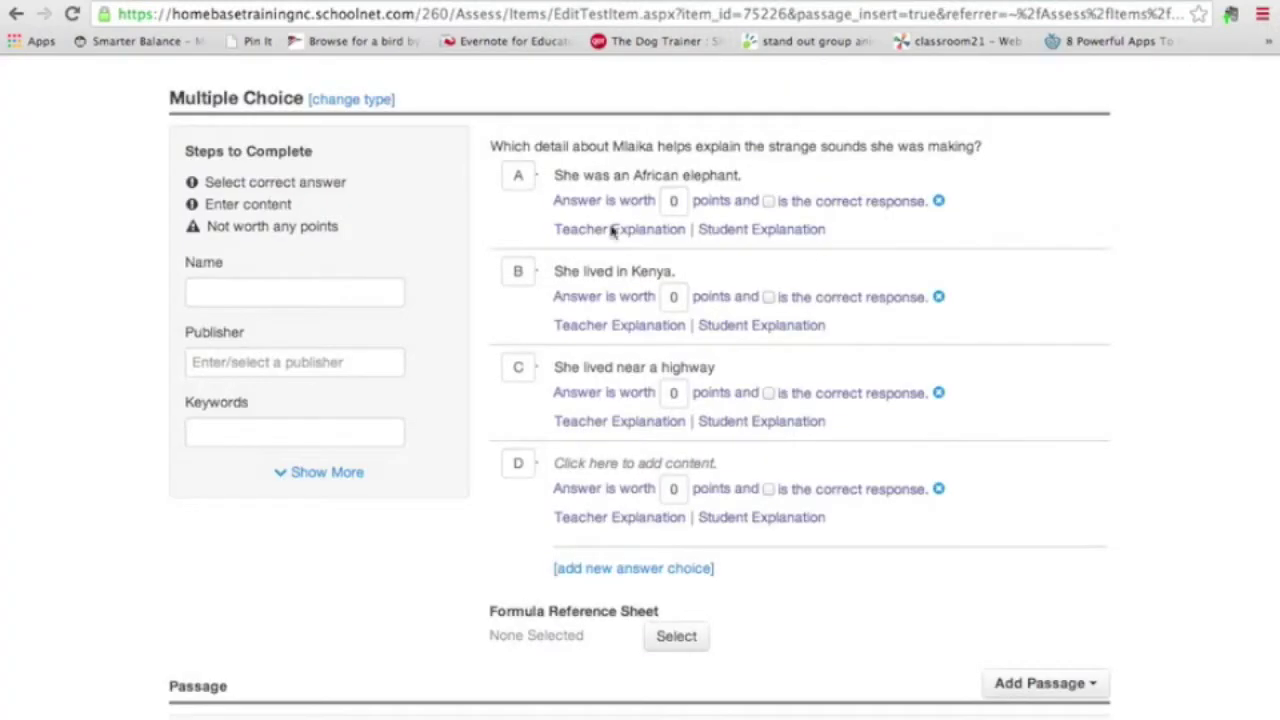
Fill answer choice D with "She was ten years old." copied from the released questions PDF.
left_click(577, 463)
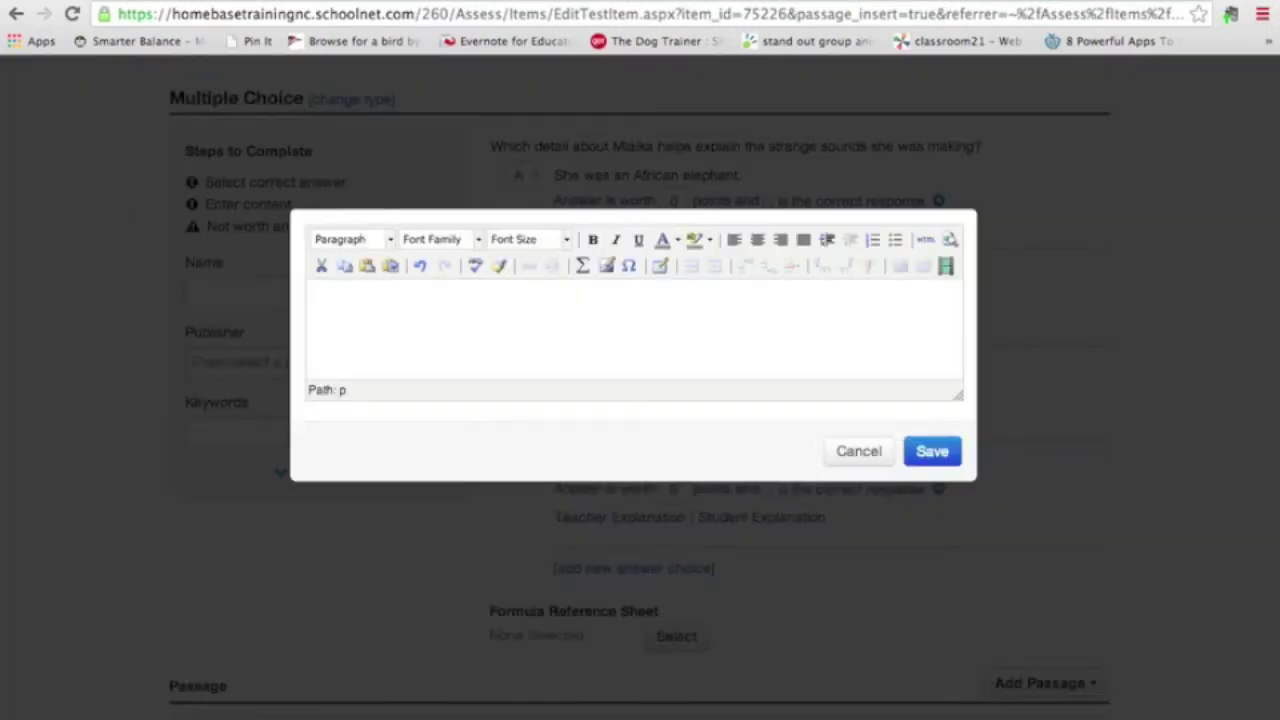
left_click(942, 4)
left_click_drag(400, 632, 591, 628)
key("super+c")
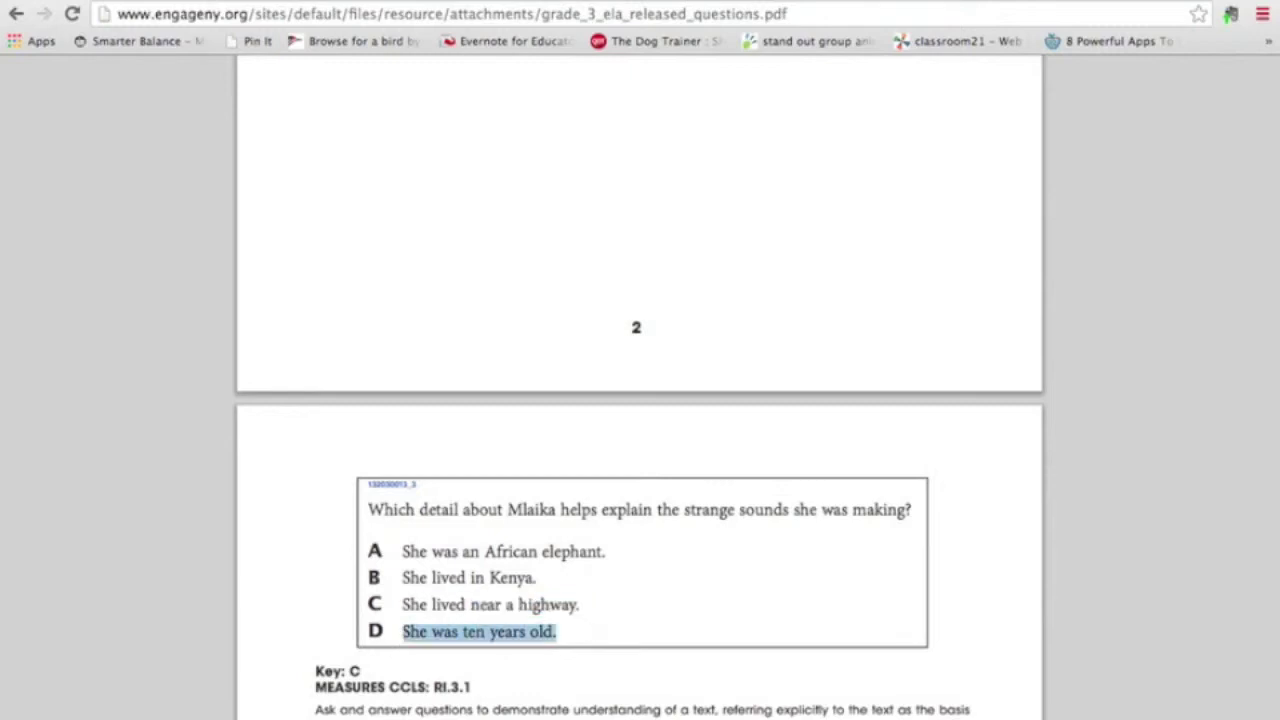
left_click(786, 2)
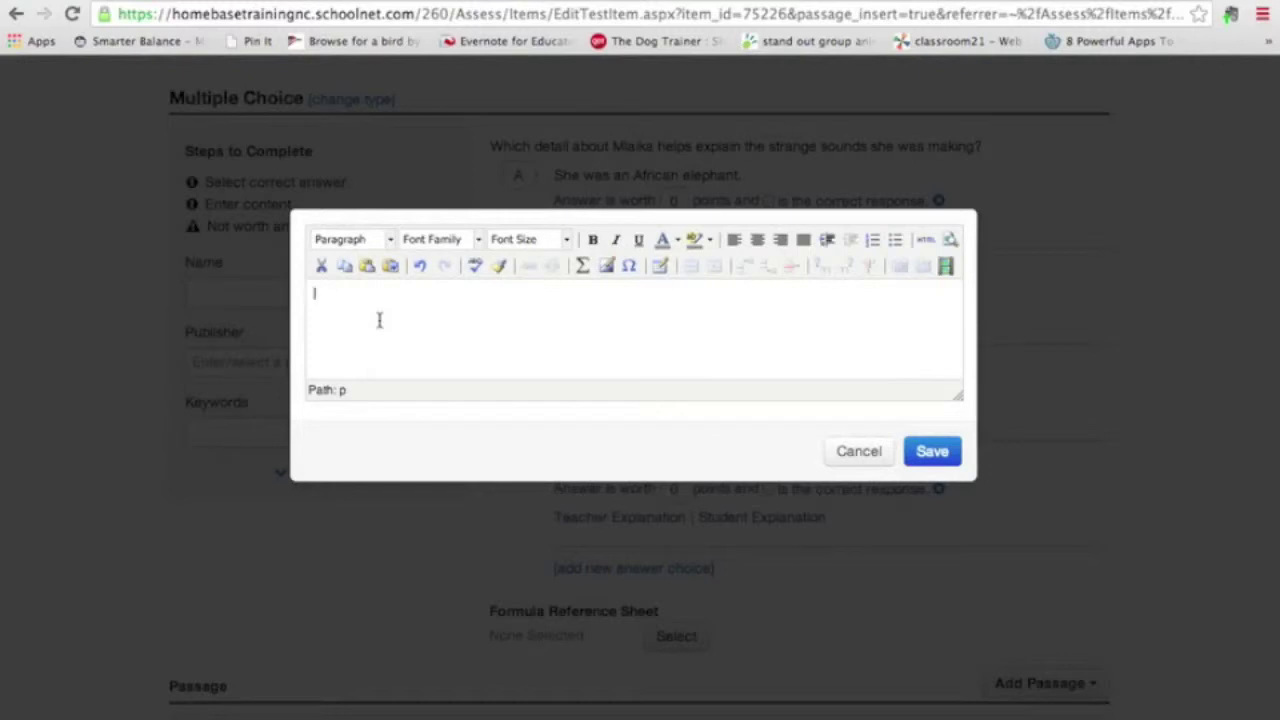
key("super+v")
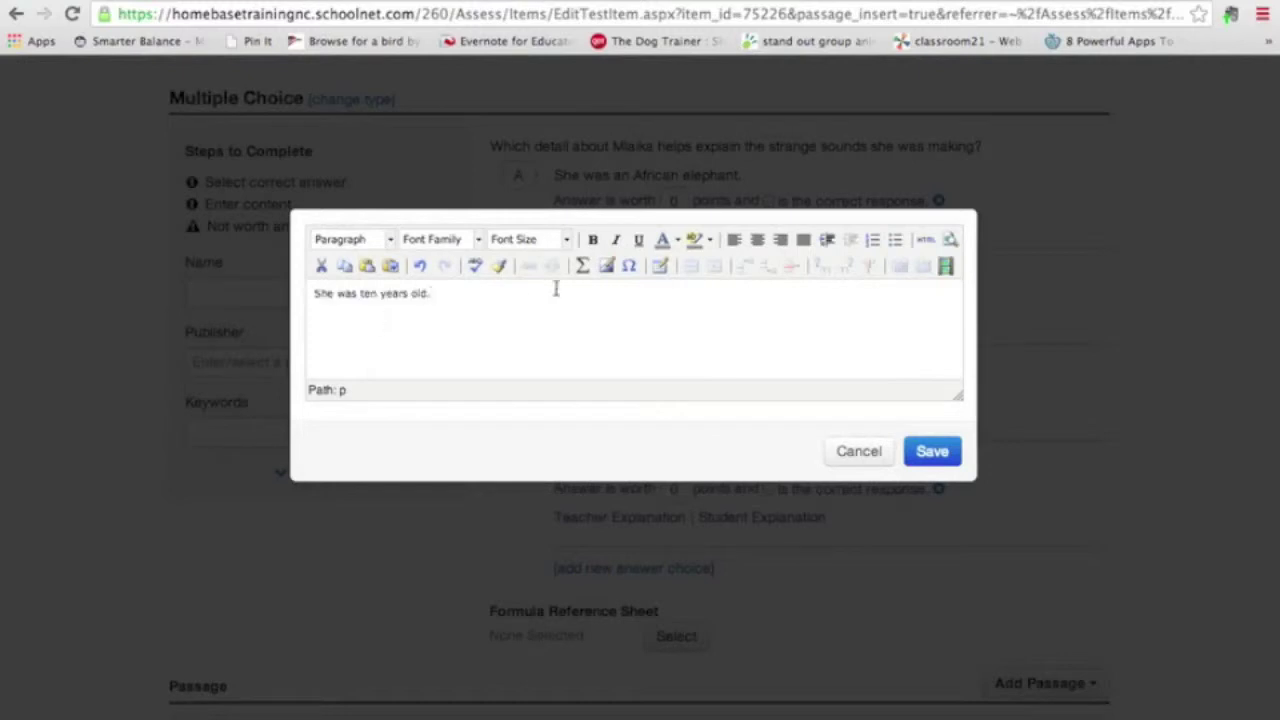
left_click(945, 452)
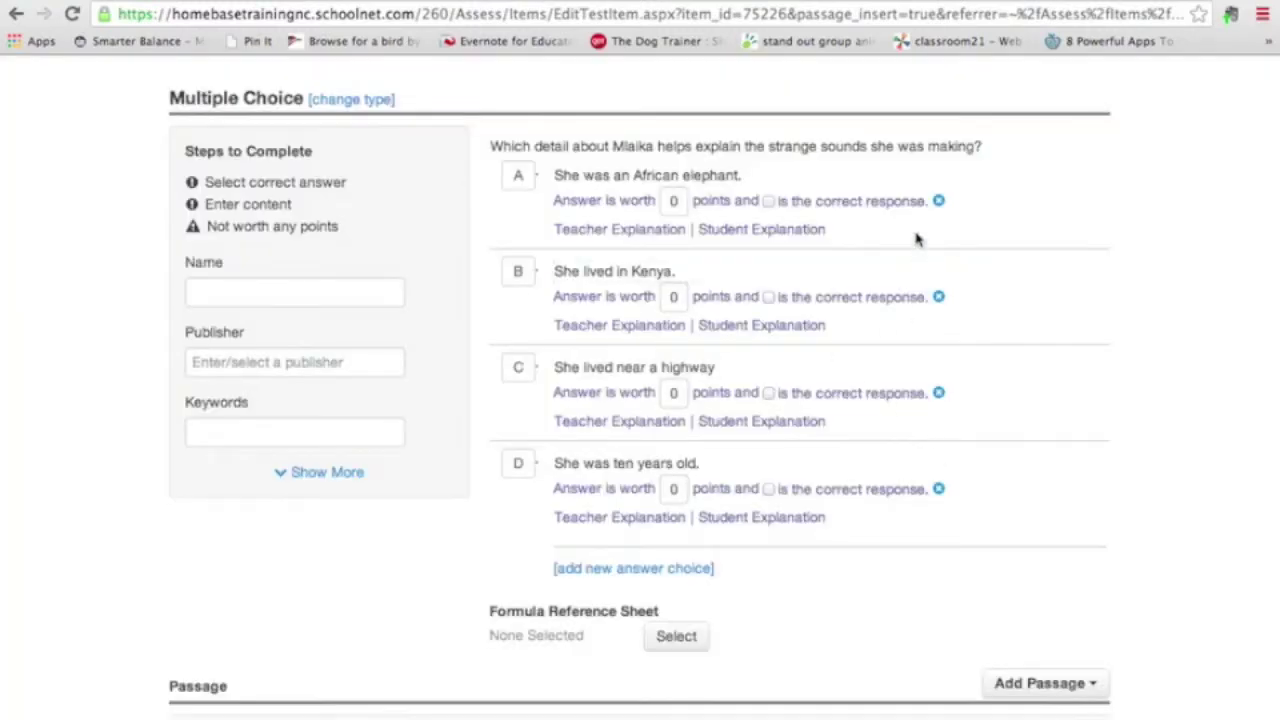
Check the answer key in the released questions PDF, mark choice C as the correct response worth 1 point, and save the item.
key("ctrl+Tab")
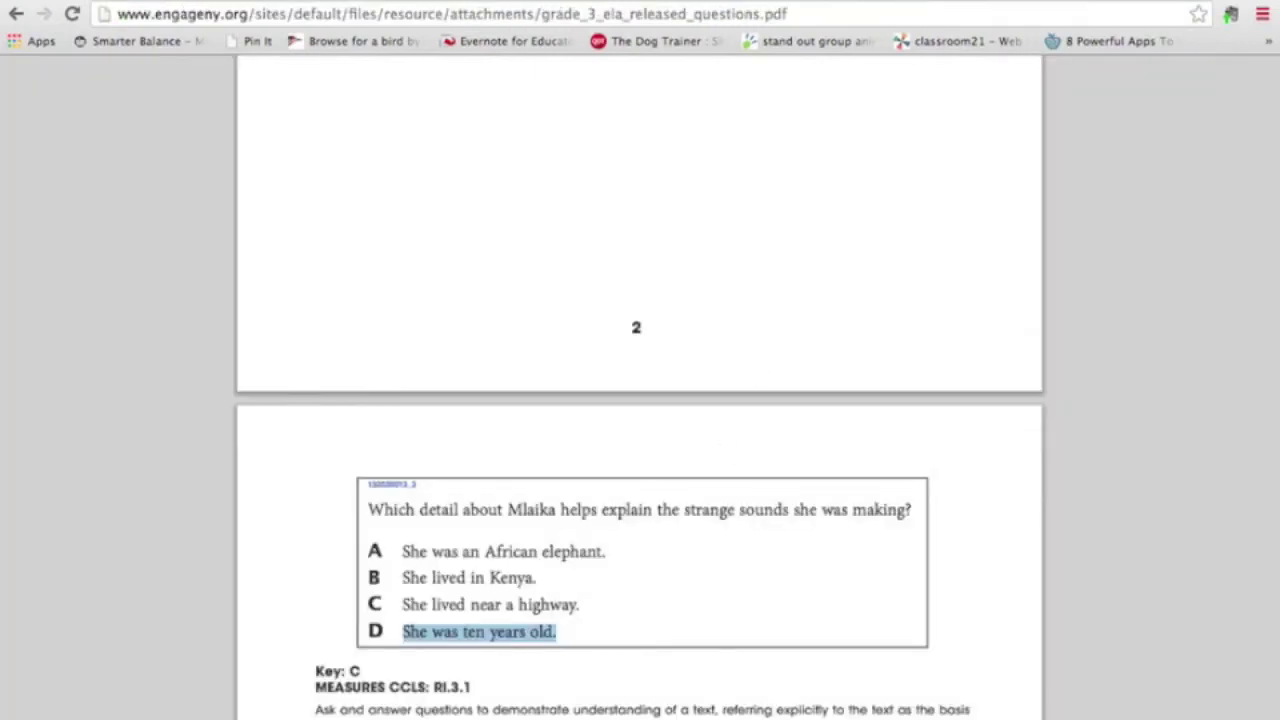
key("ctrl+shift+Tab")
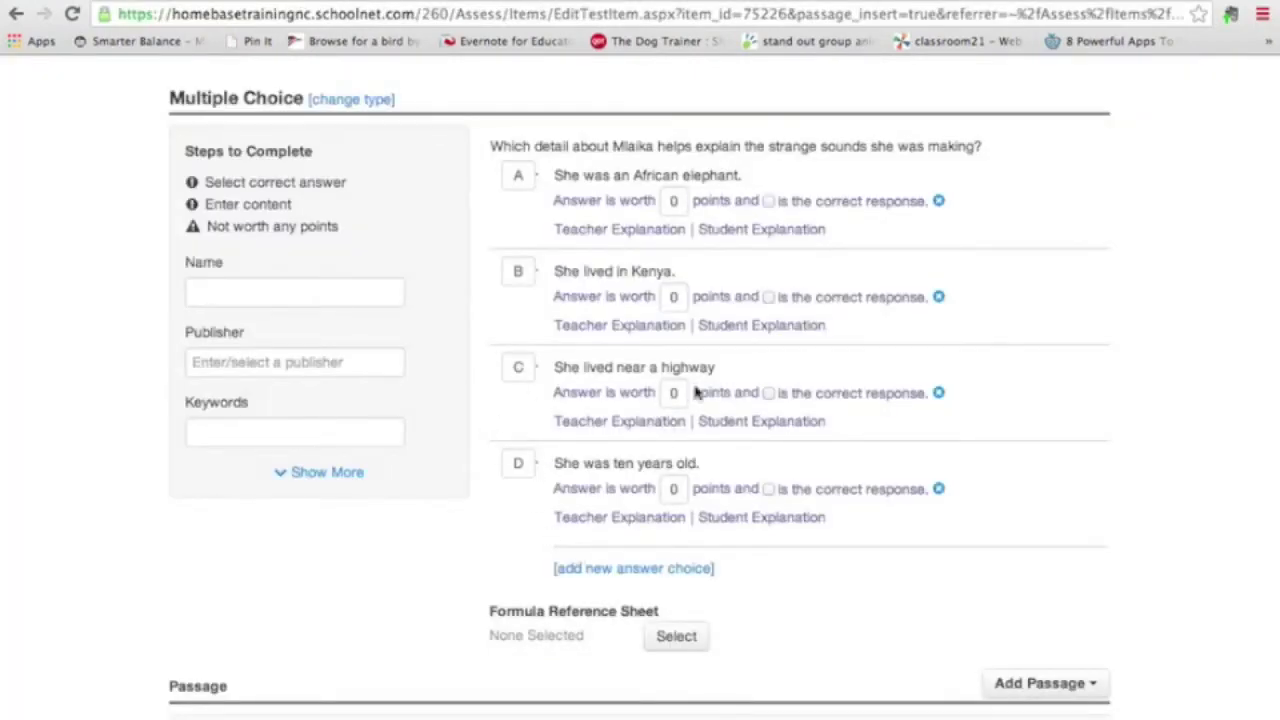
left_click(768, 394)
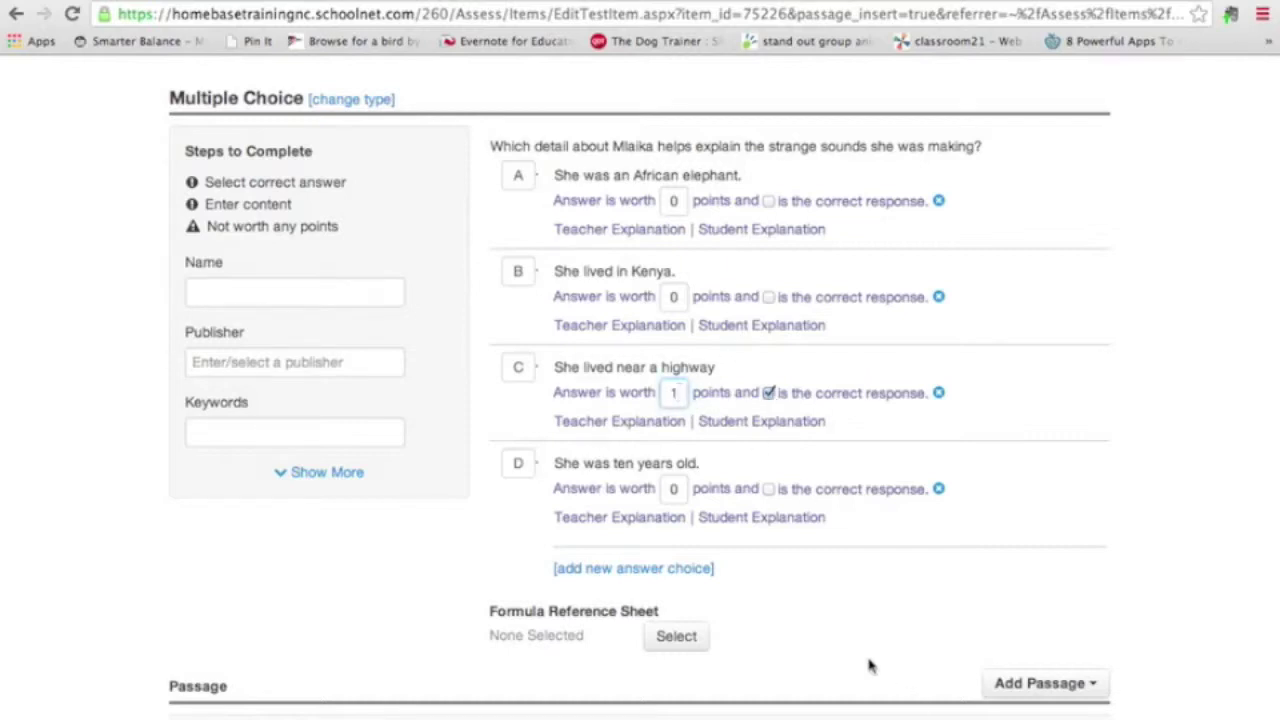
scroll(869, 666, "down", 3)
scroll(869, 666, "down", 2)
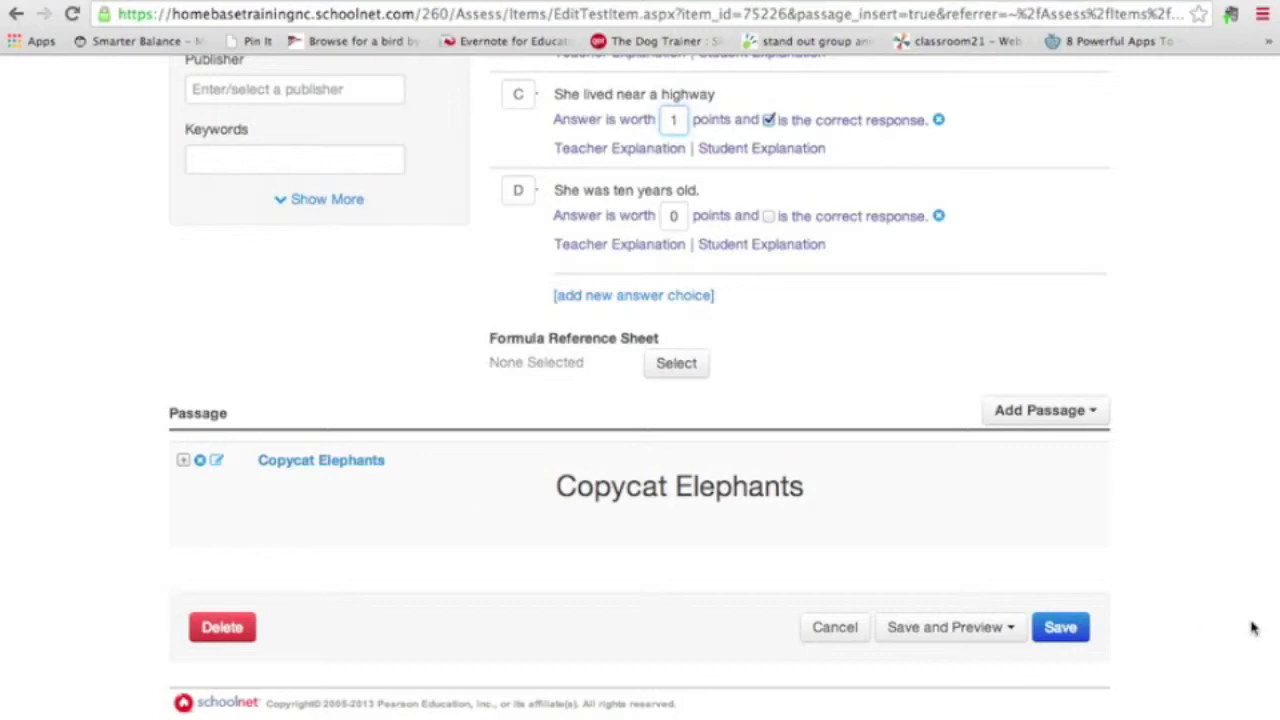
left_click(1050, 628)
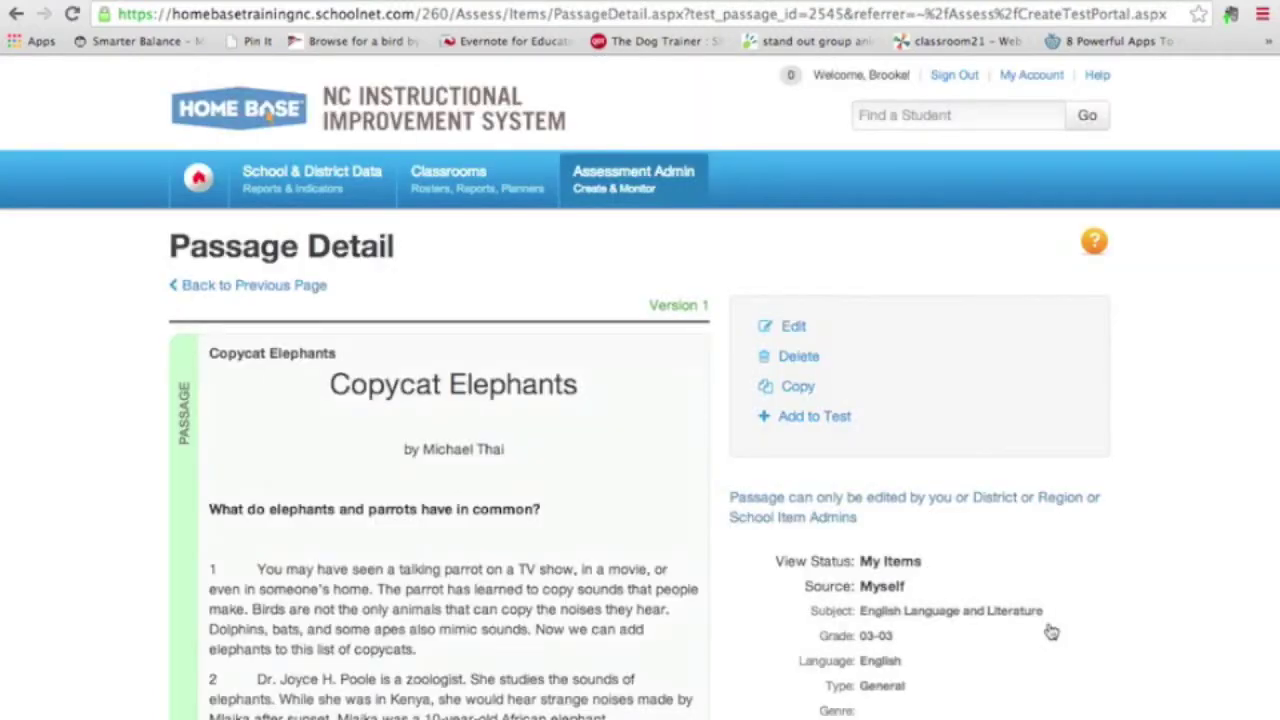
Check the Copycat Elephants passage's detail page for the newly linked multiple choice item.
scroll(1051, 631, "down", 5)
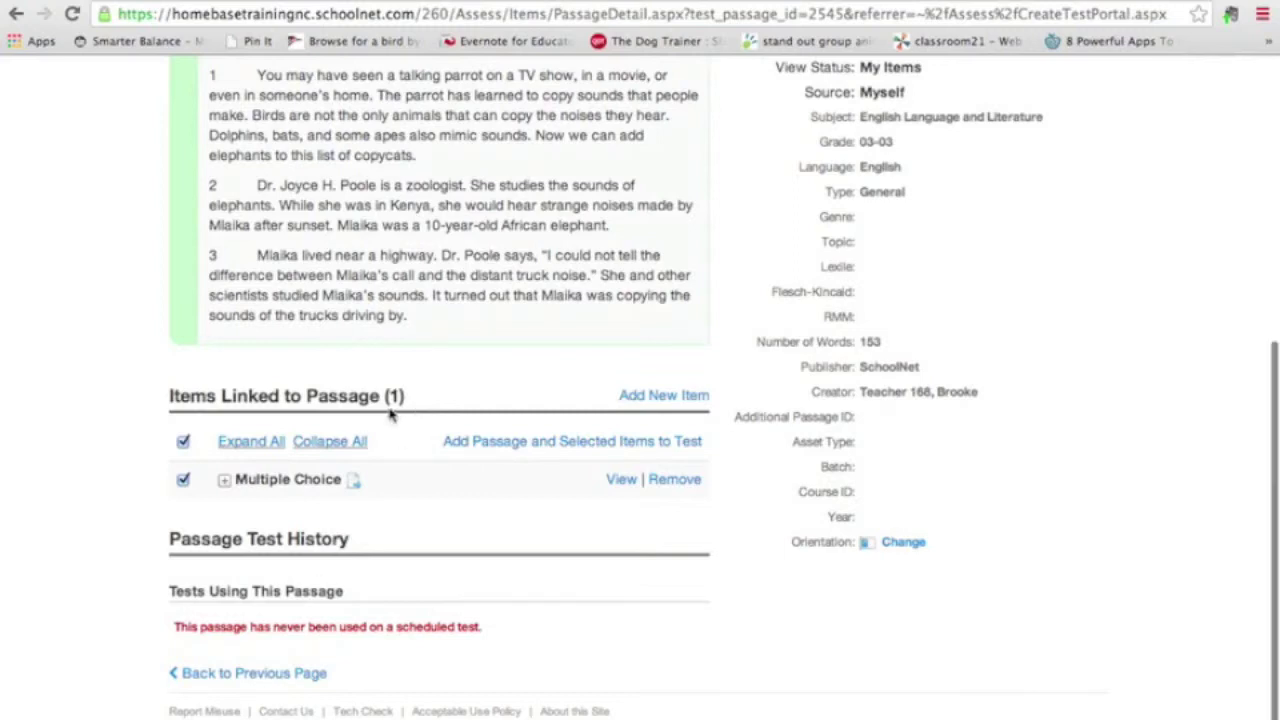
scroll(390, 410, "up", 3)
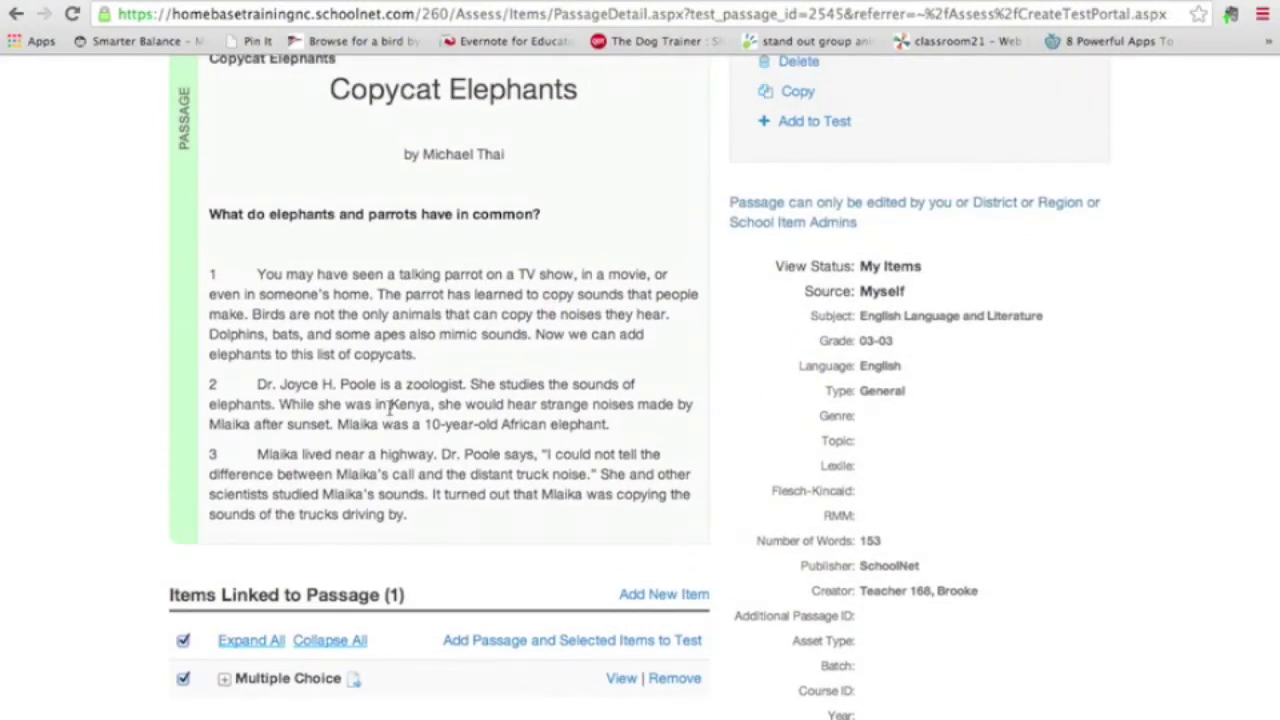
scroll(390, 408, "down", 3)
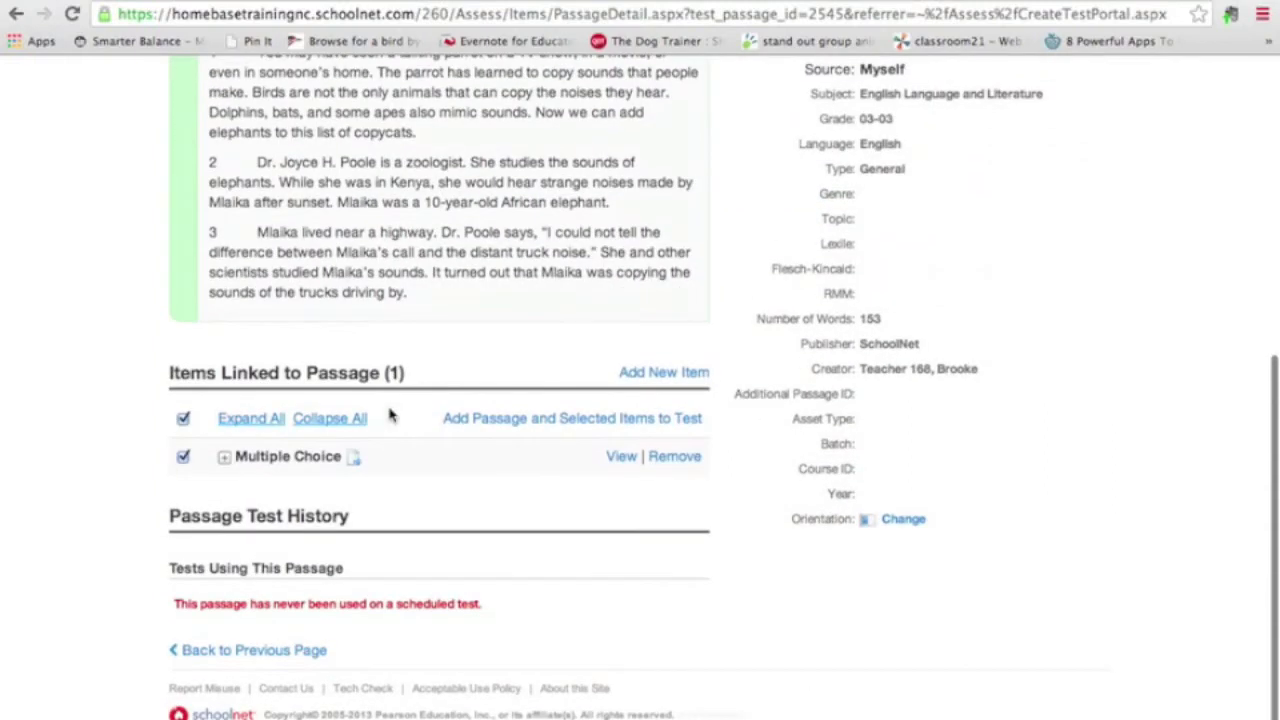
Start a new passage and title it "CopyCat Elephants Parts".
scroll(390, 416, "up", 7)
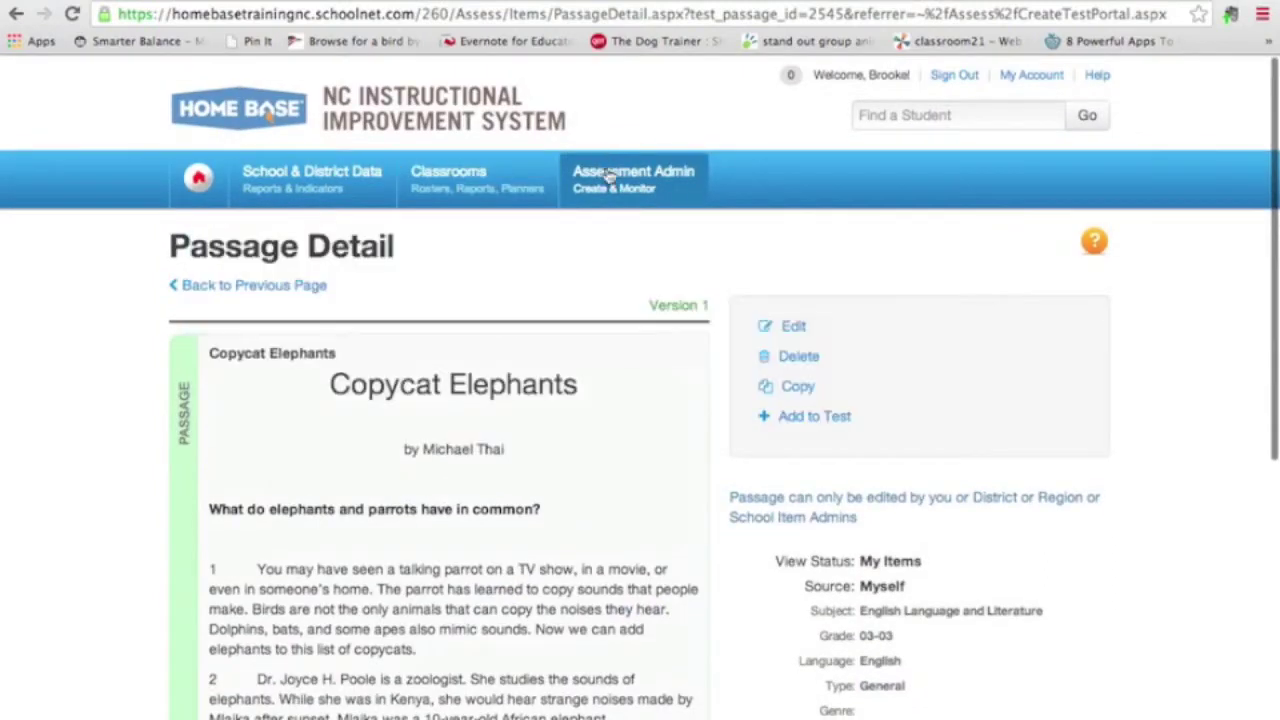
left_click(608, 176)
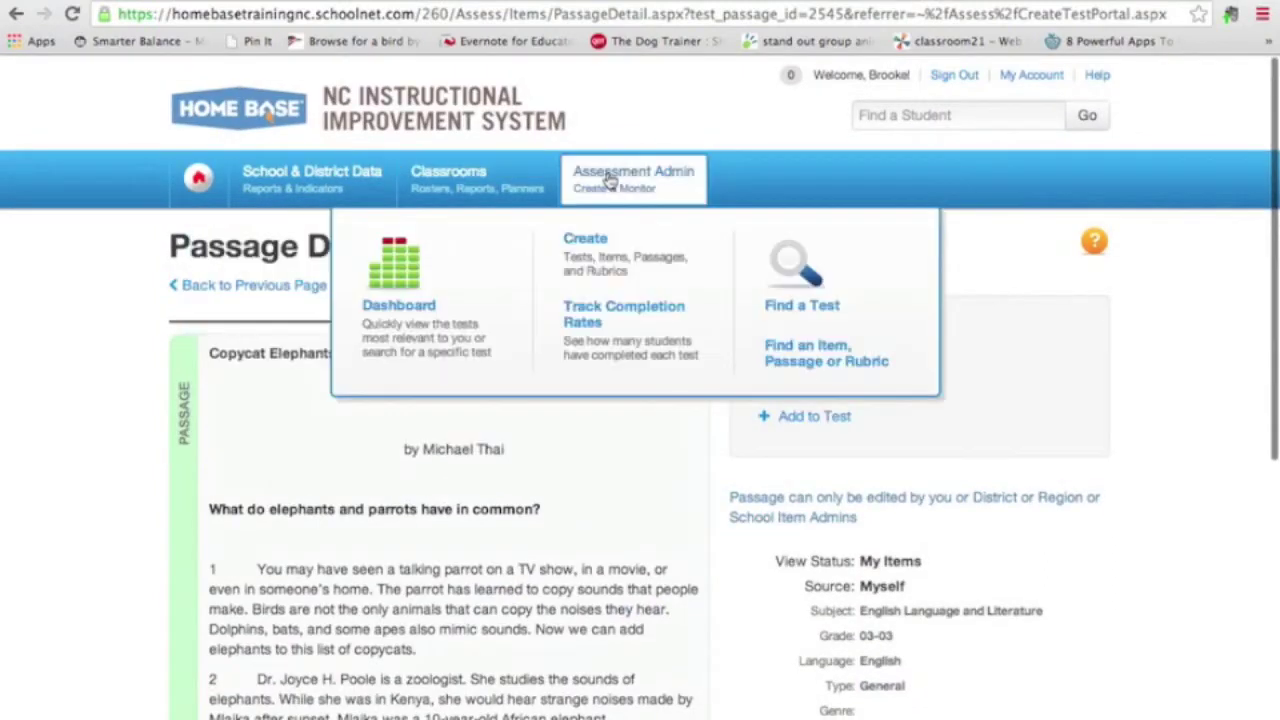
left_click(590, 242)
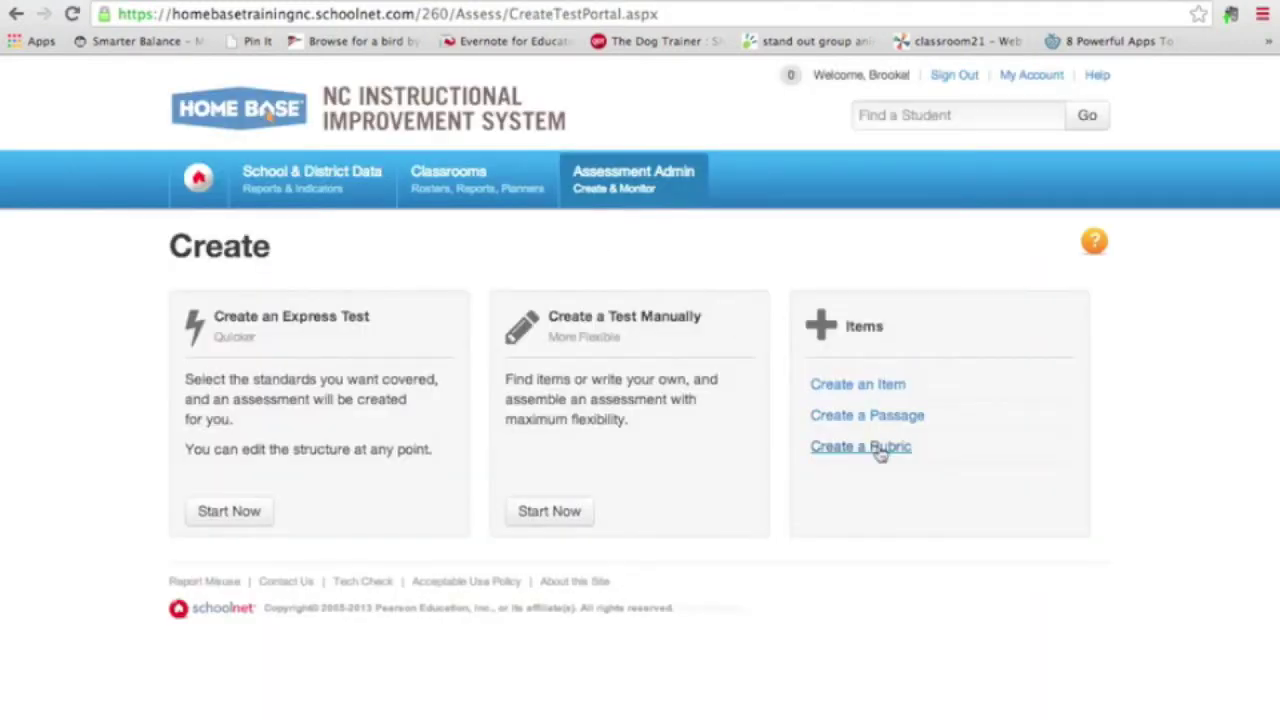
left_click(869, 418)
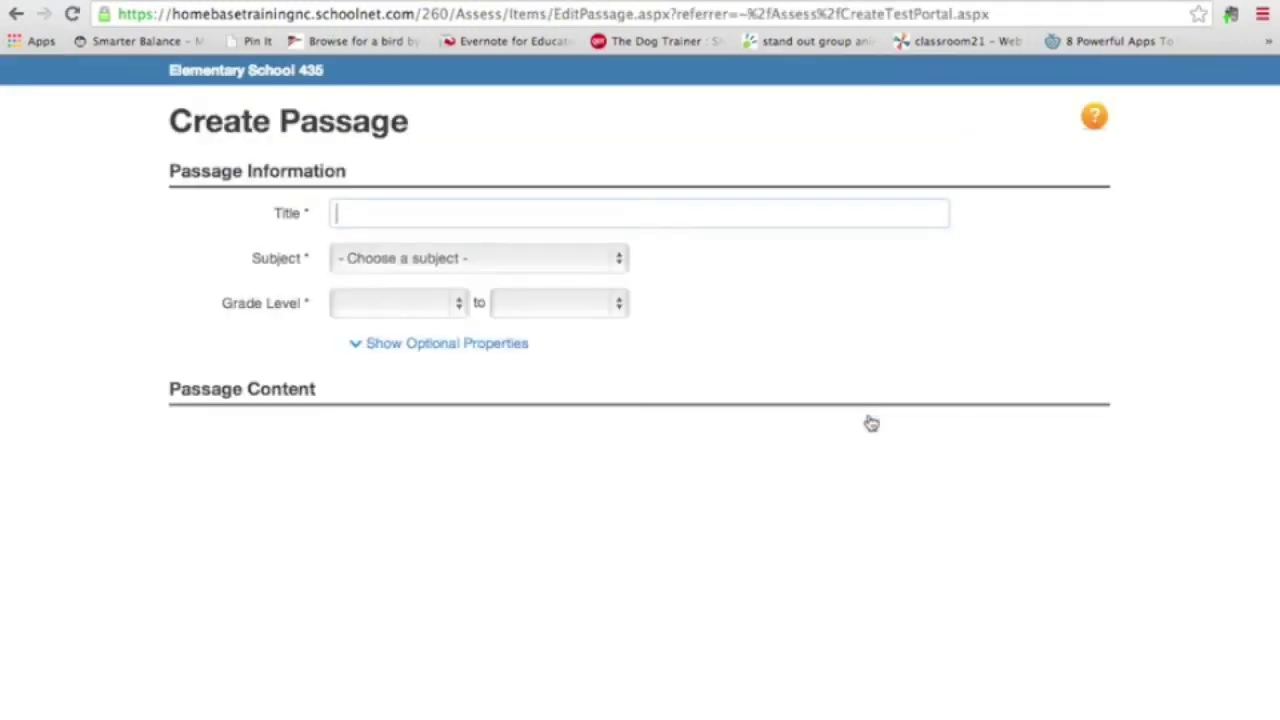
type("Copycat")
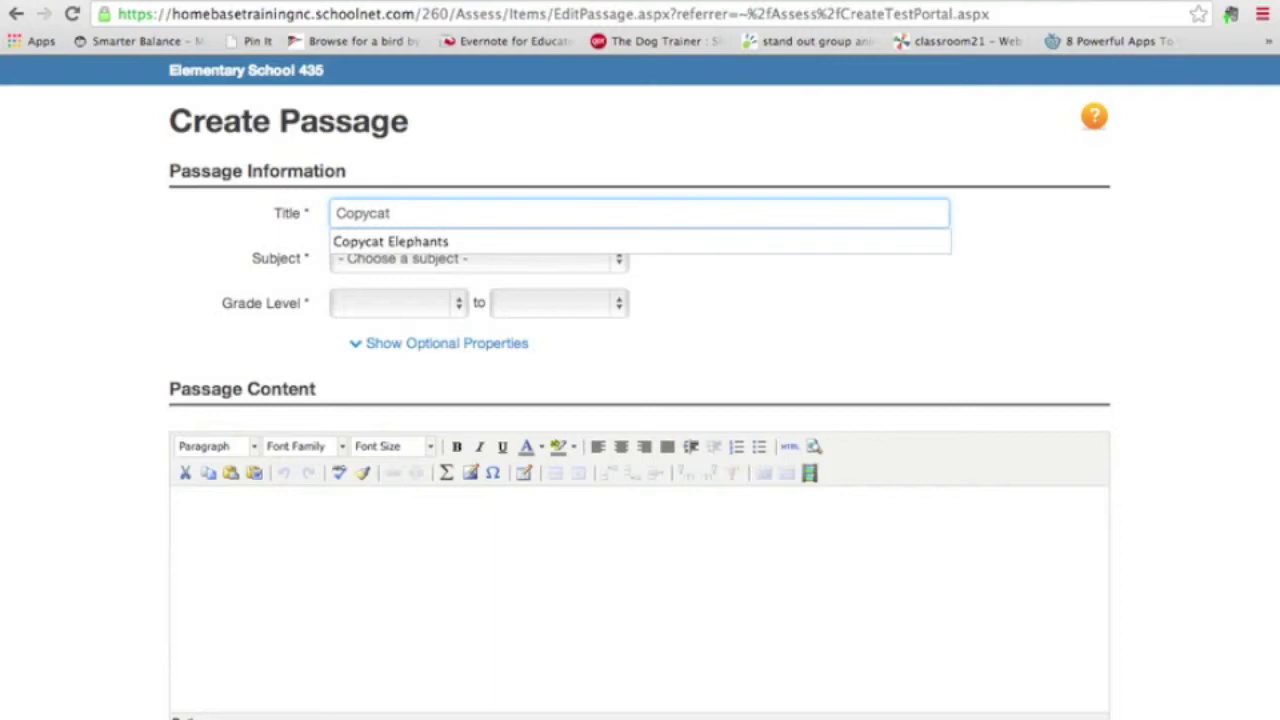
key("BackSpace")
key("BackSpace")
key("BackSpace")
type("Cat Elephants Parts")
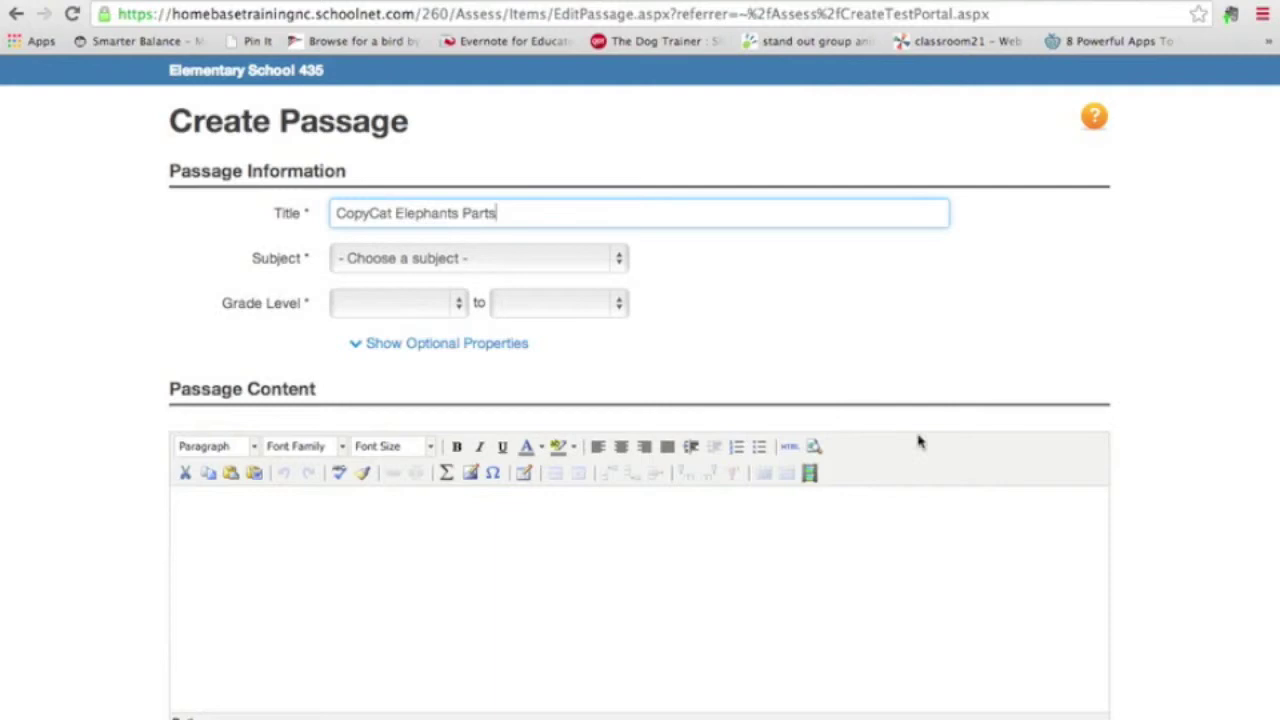
Set the passage's subject to English Language and Literature and its grade level to 03.
left_click(616, 259)
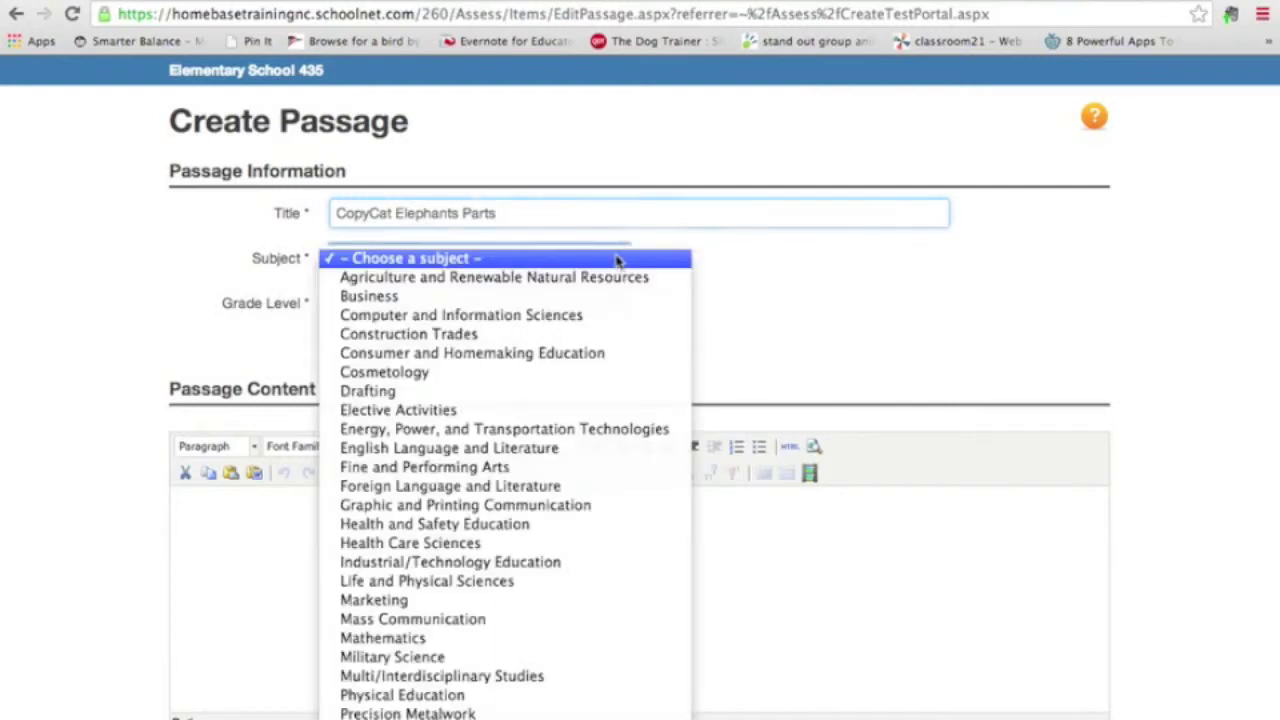
left_click(549, 452)
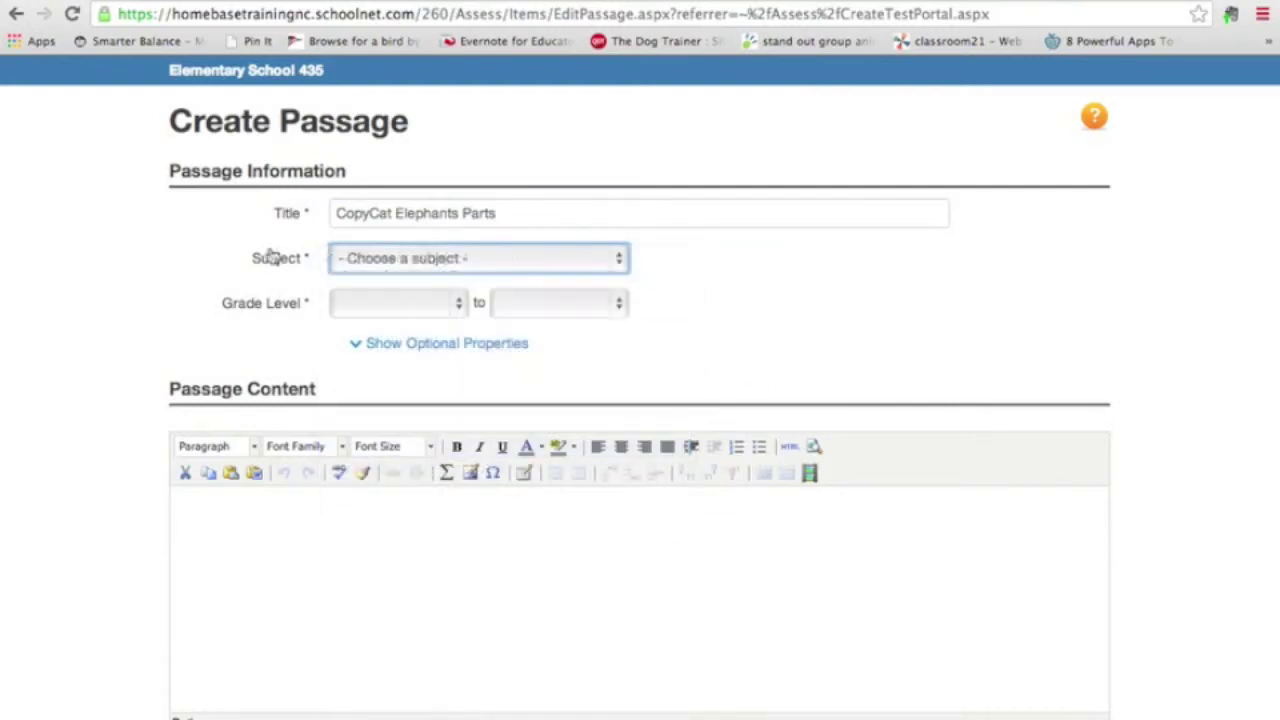
left_click(461, 310)
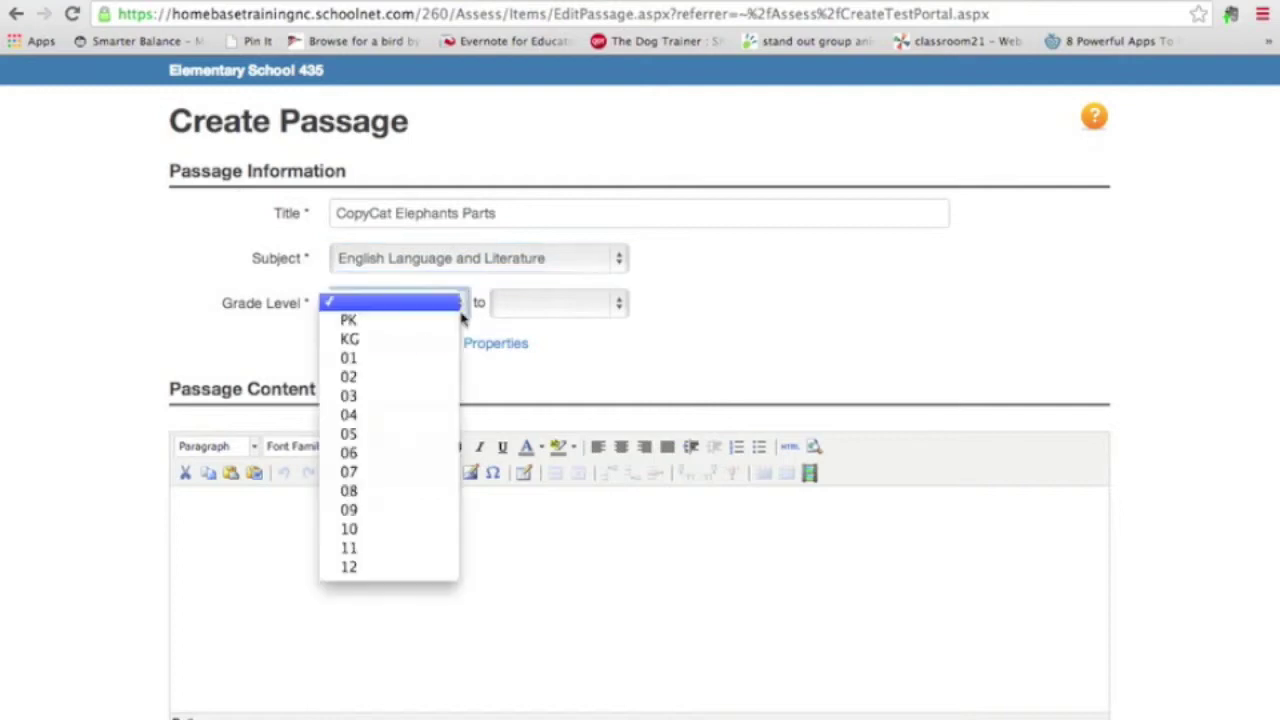
left_click(443, 395)
Switch to the Copycat Elephants Word document and copy the text from the "Chirping Elephants" heading through paragraph 8.
scroll(440, 397, "down", 1)
scroll(440, 397, "down", 1)
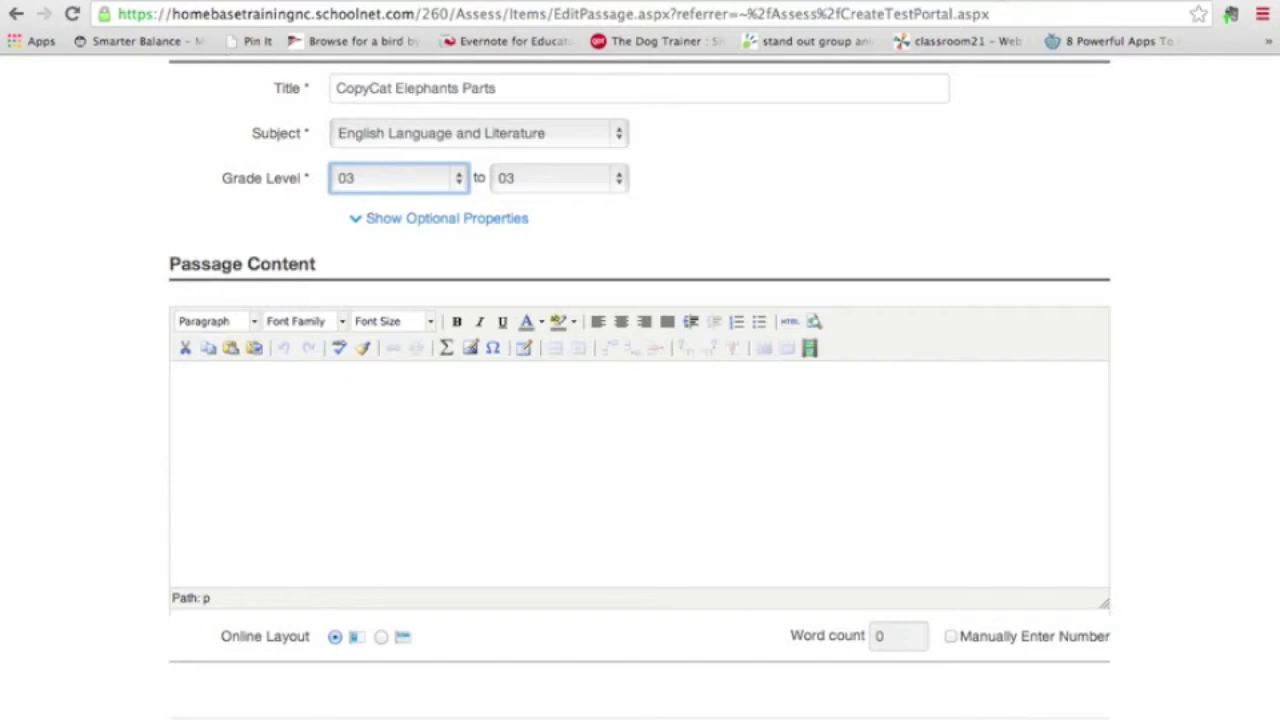
key("ctrl+Right")
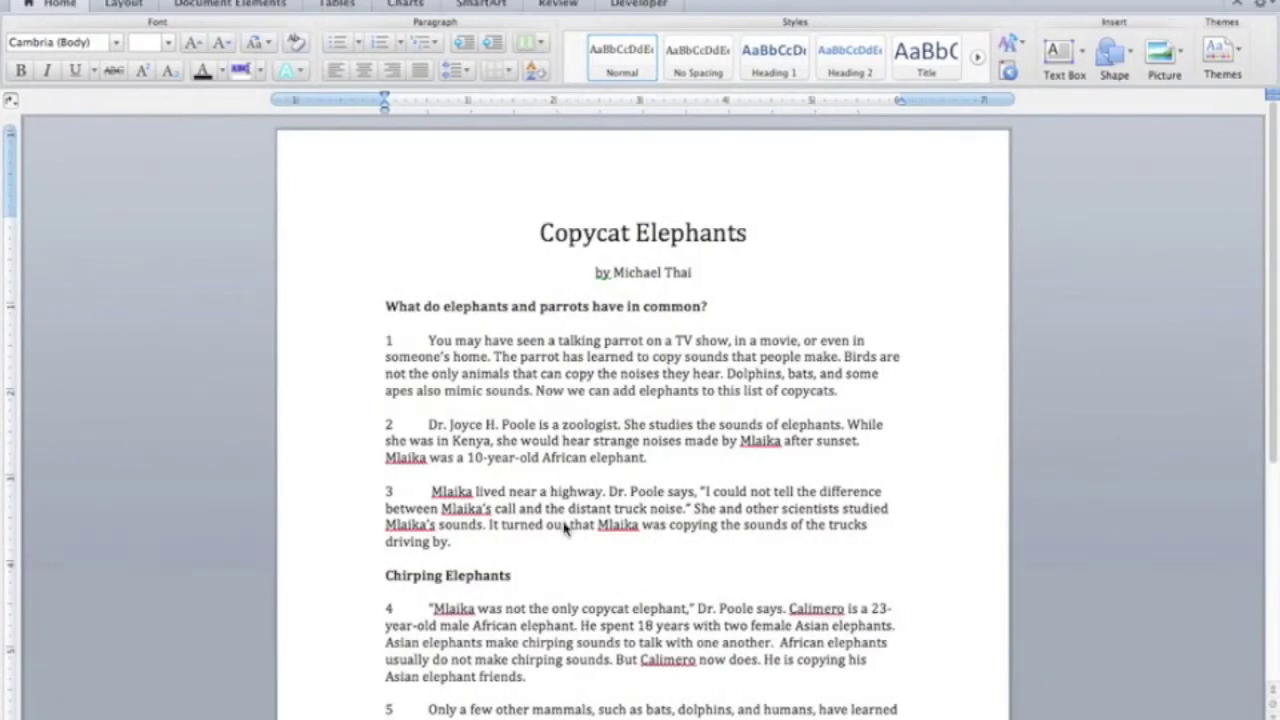
triple_click(565, 528)
scroll(563, 531, "down", 6)
left_click_drag(388, 205, 810, 651)
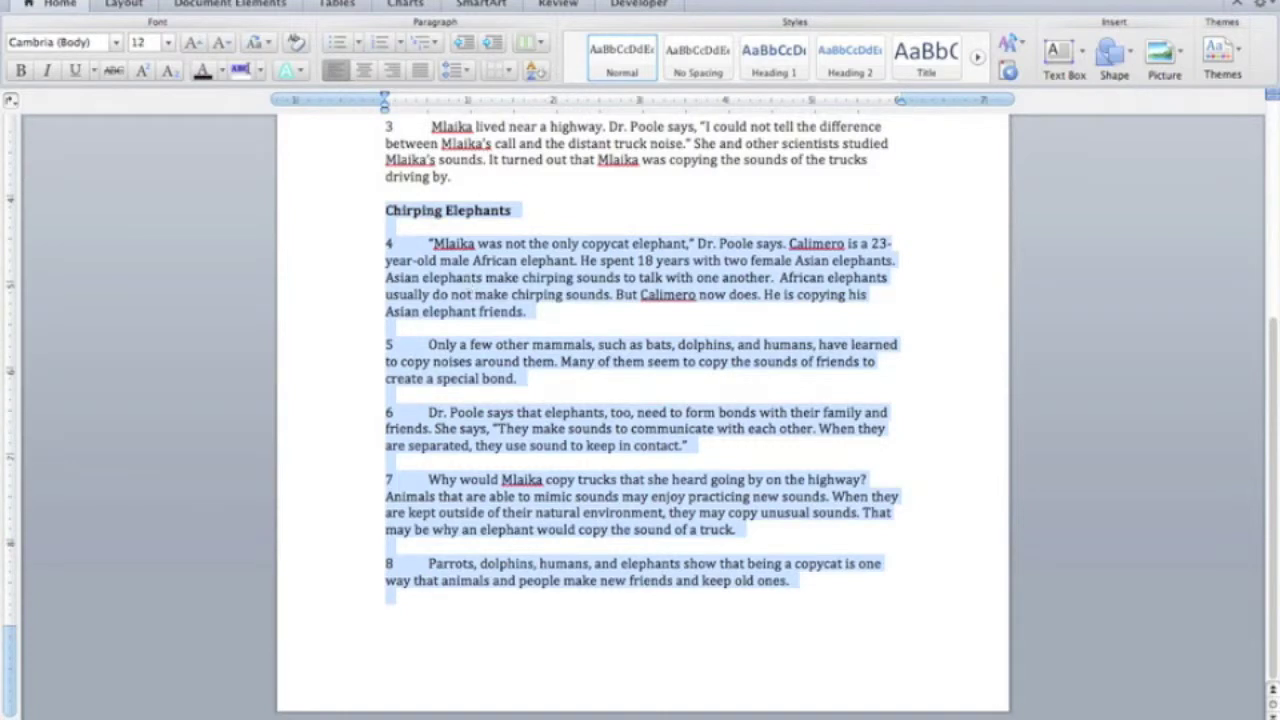
Return to the passage form in Chrome and insert the copied Chirping Elephants text into the passage content with Paste from Word.
key("super+Tab")
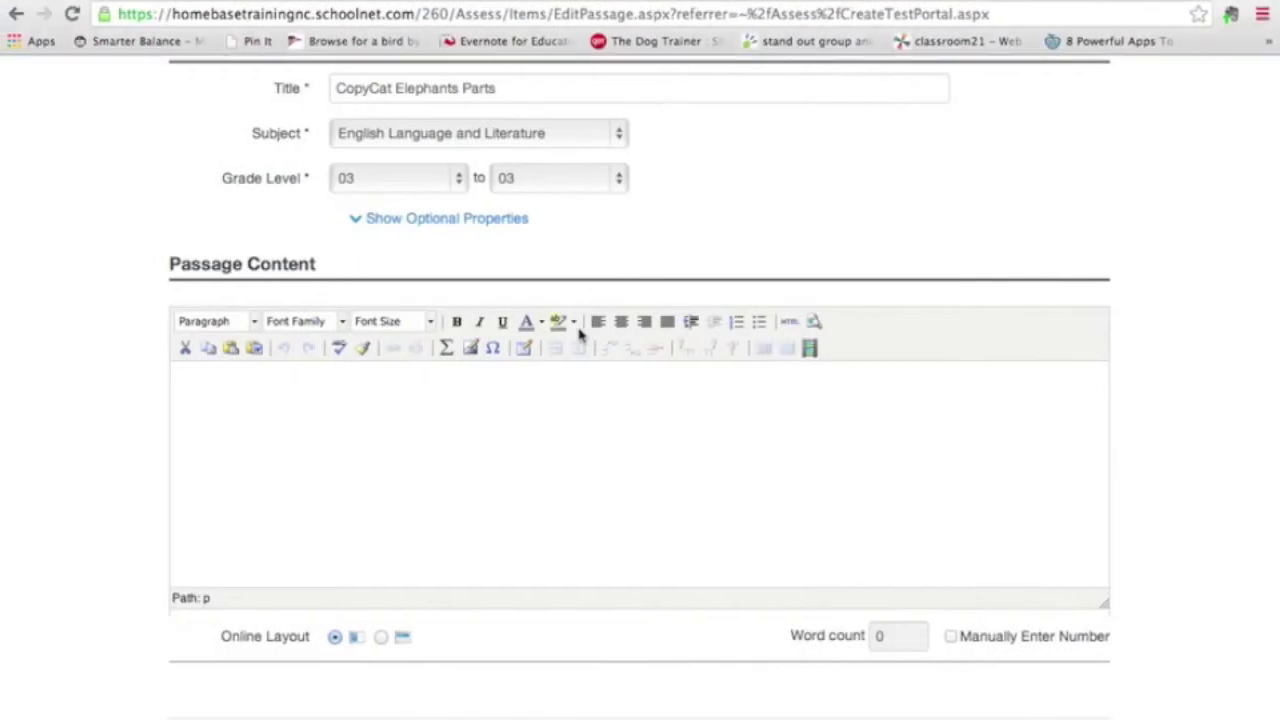
left_click(255, 349)
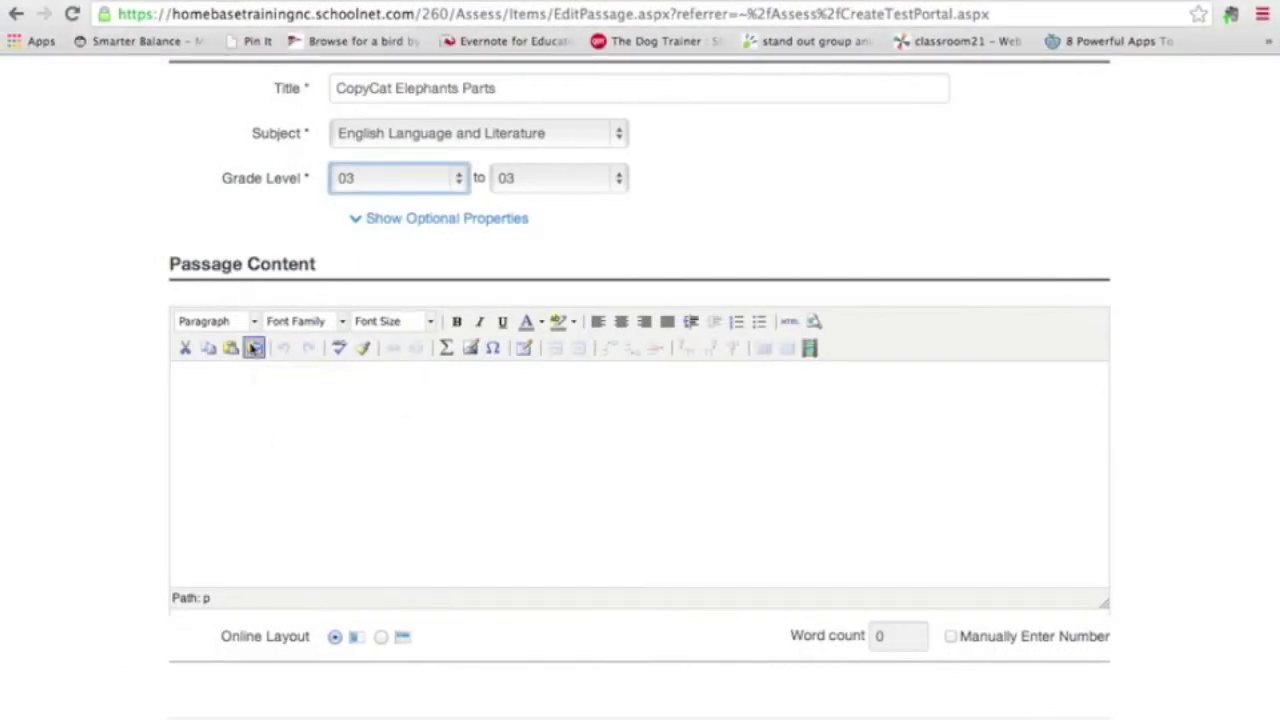
left_click(507, 290)
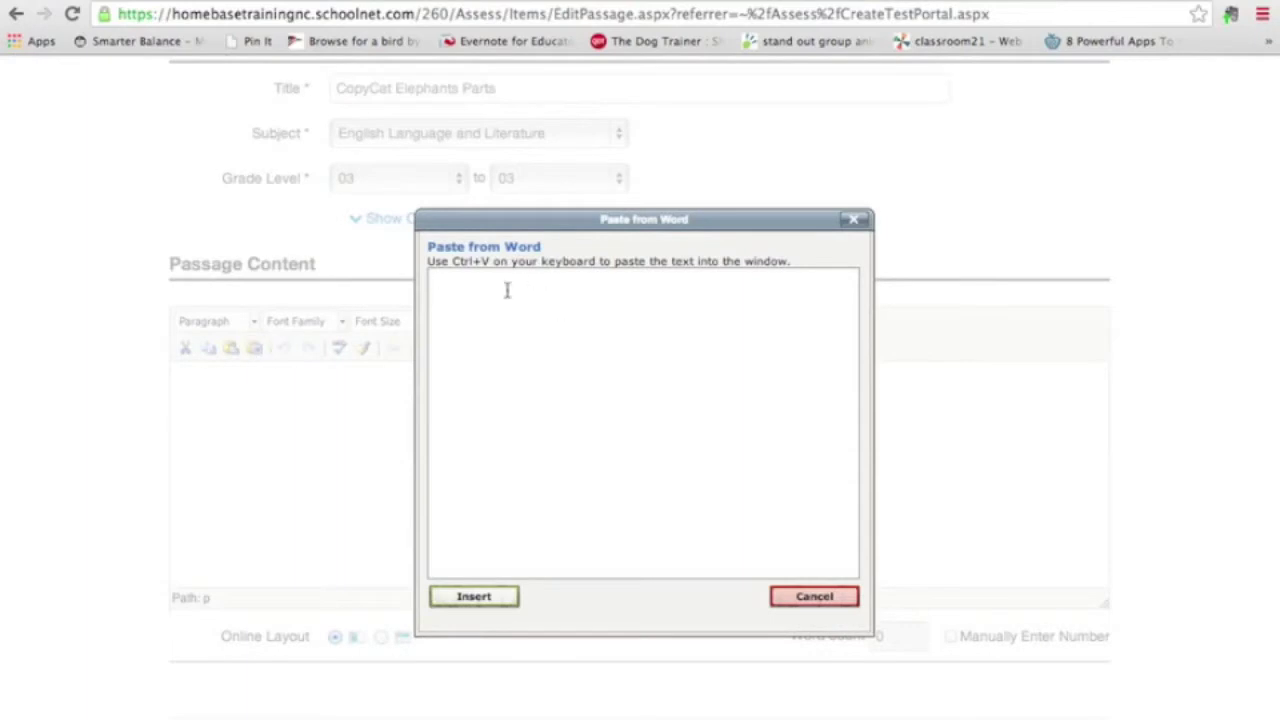
key("ctrl+v")
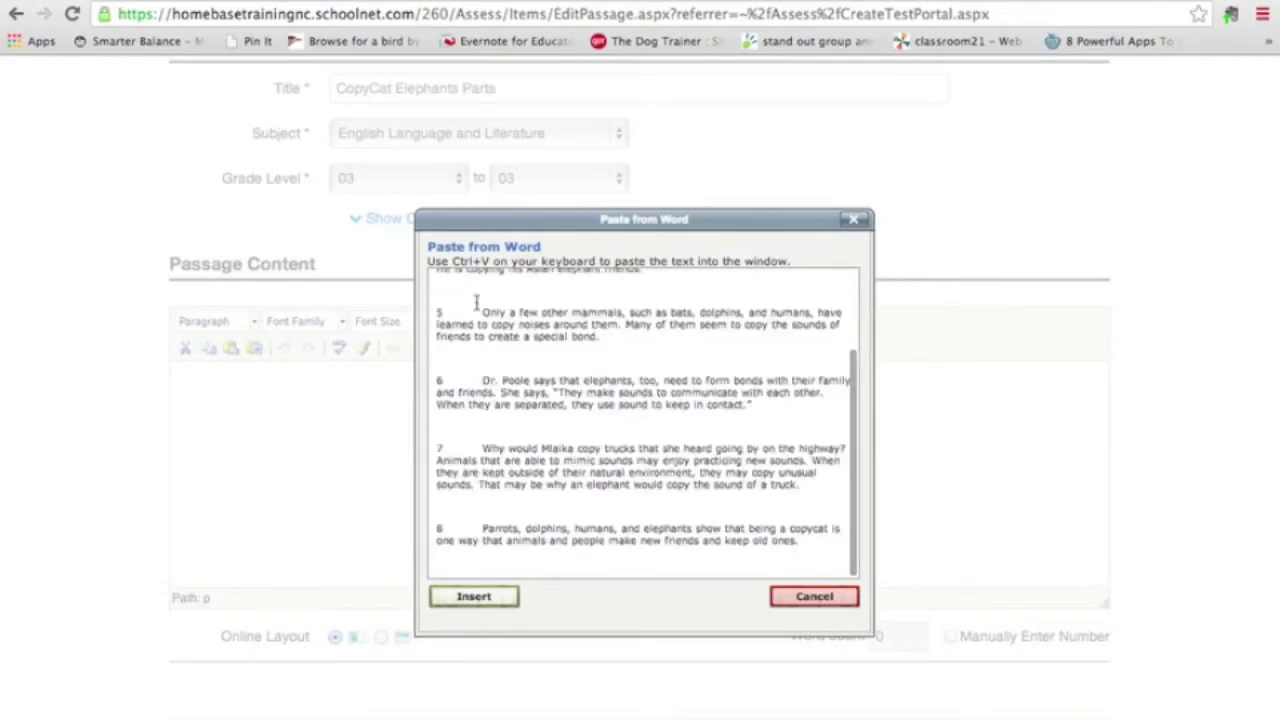
scroll(505, 360, "up", 2)
scroll(505, 360, "up", 3)
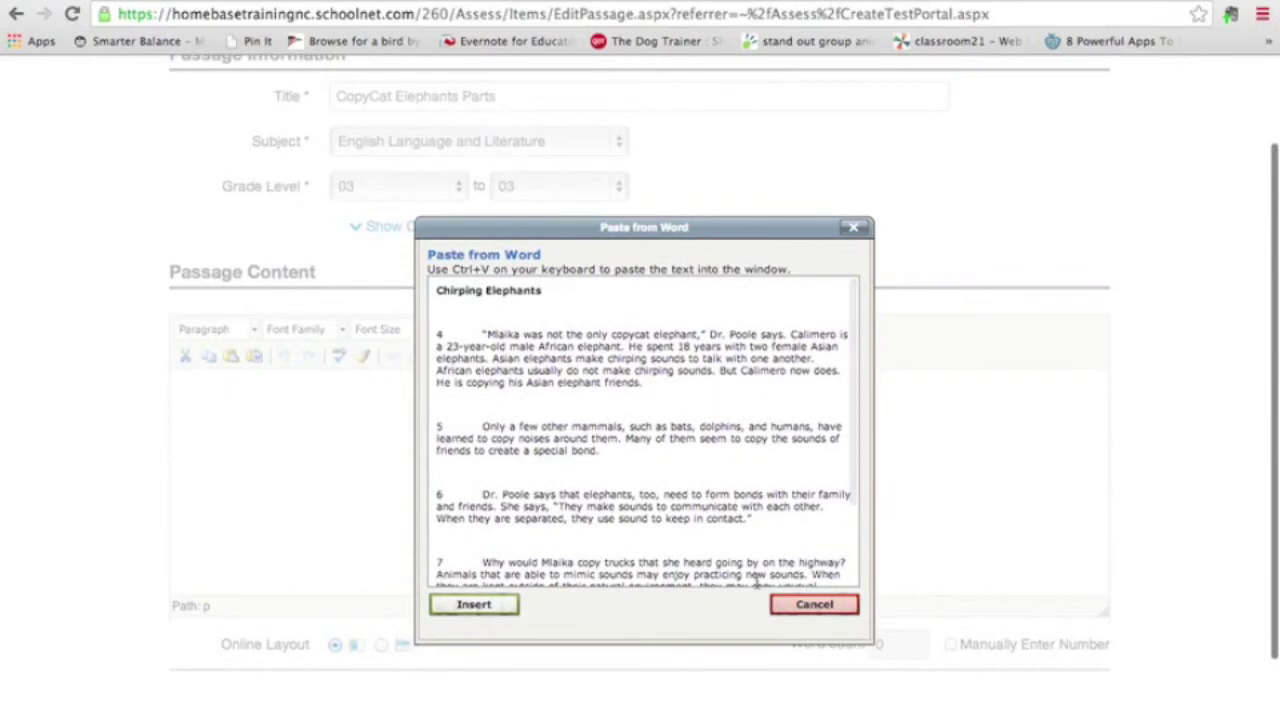
left_click(474, 605)
Remove the extra blank lines between the Chirping Elephants heading and paragraphs 4 to 8 in the passage content.
scroll(463, 483, "up", 5)
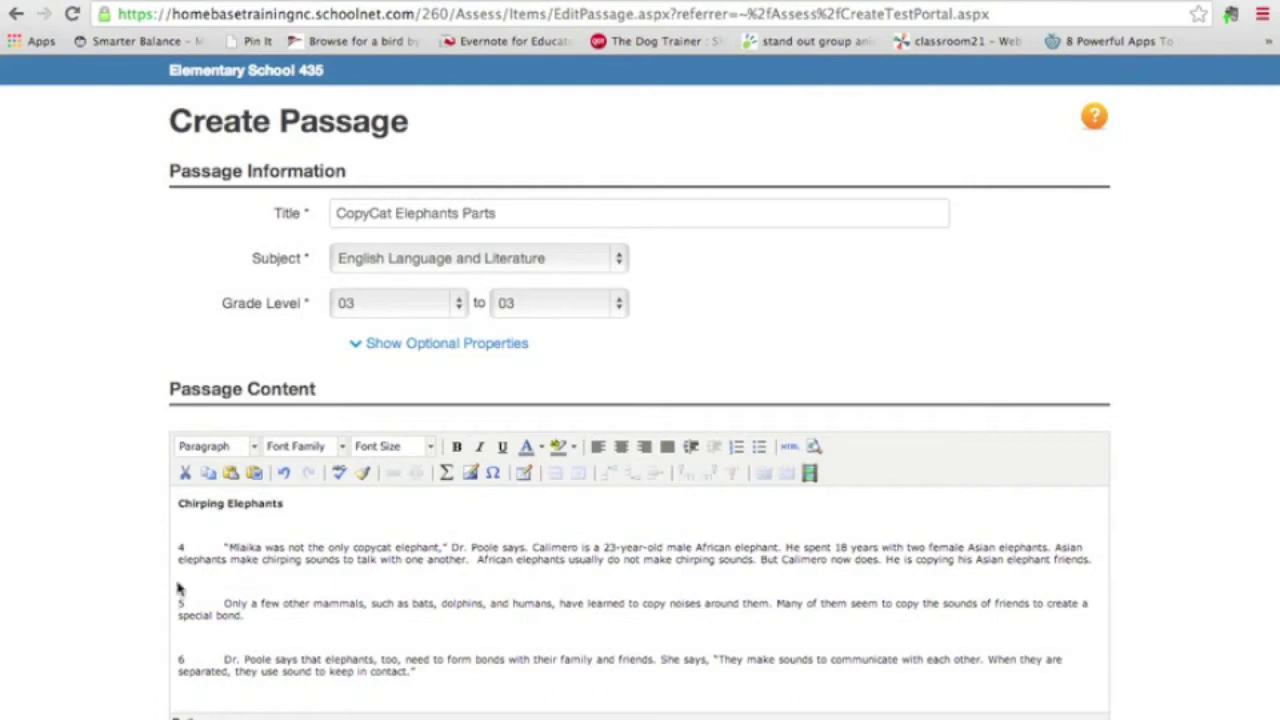
key("BackSpace")
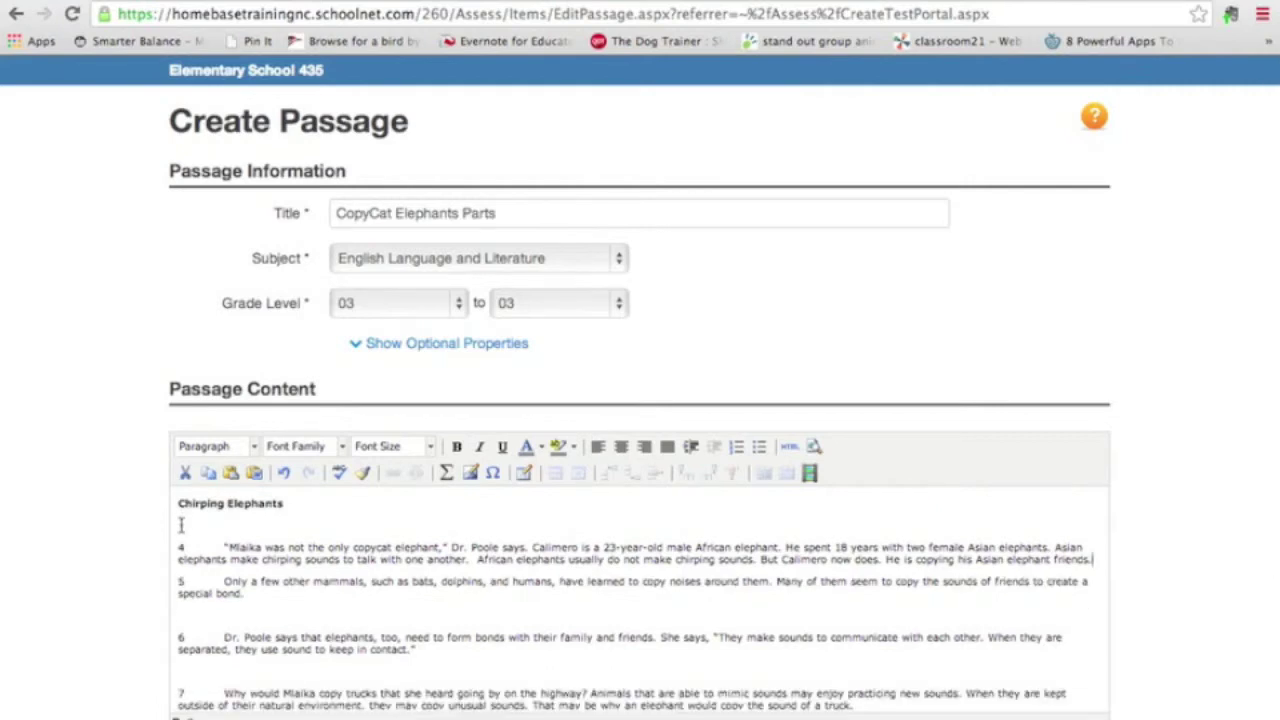
left_click(230, 525)
key("BackSpace")
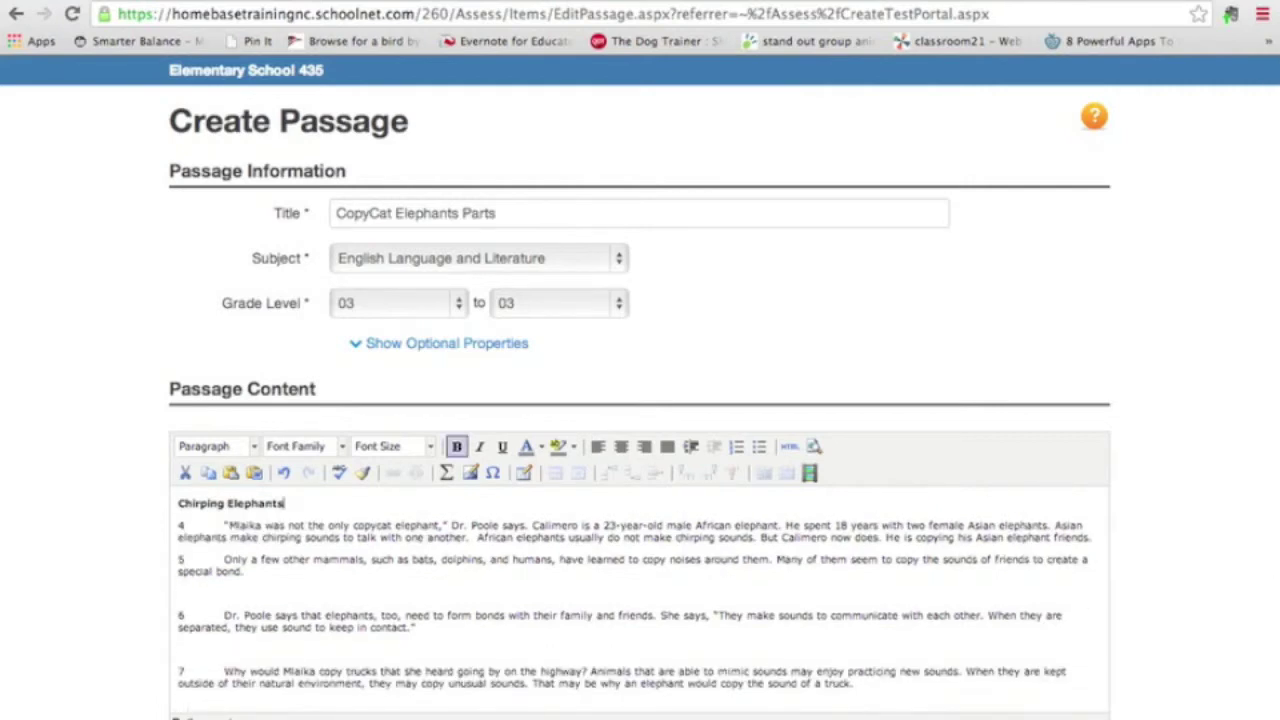
left_click(184, 592)
key("BackSpace")
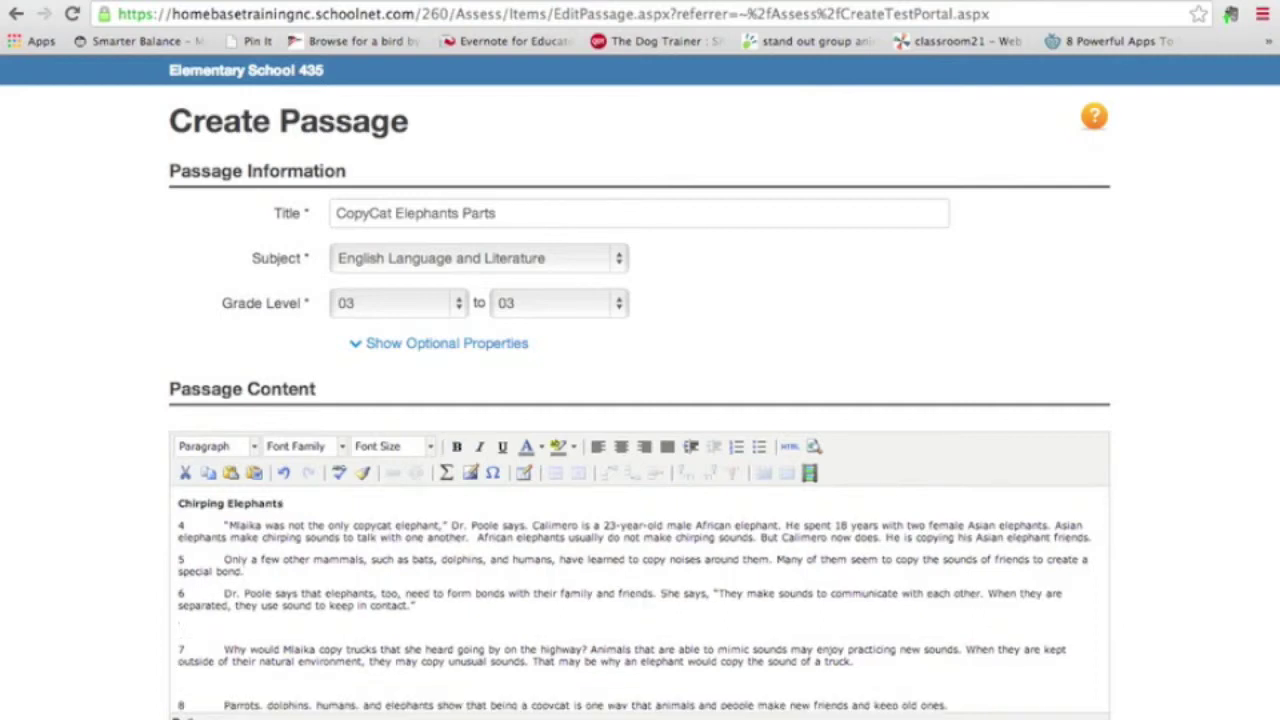
key("BackSpace")
scroll(165, 560, "down", 2)
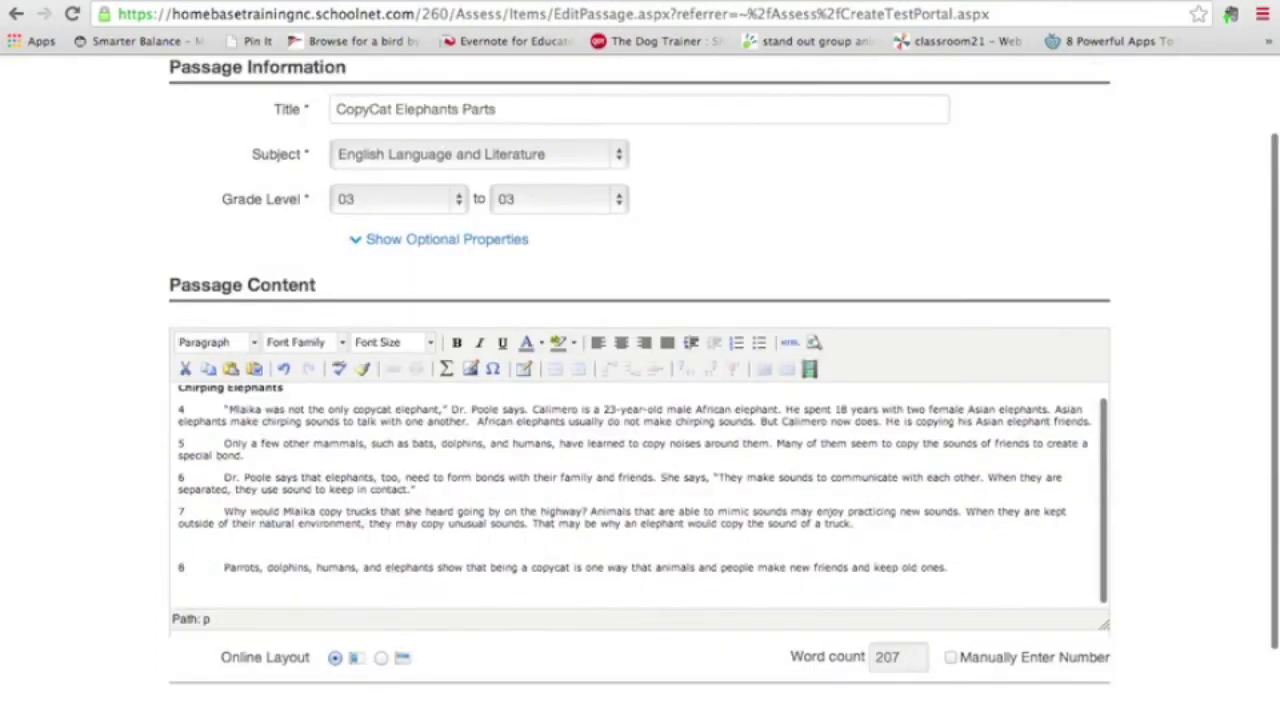
left_click(181, 547)
key("BackSpace")
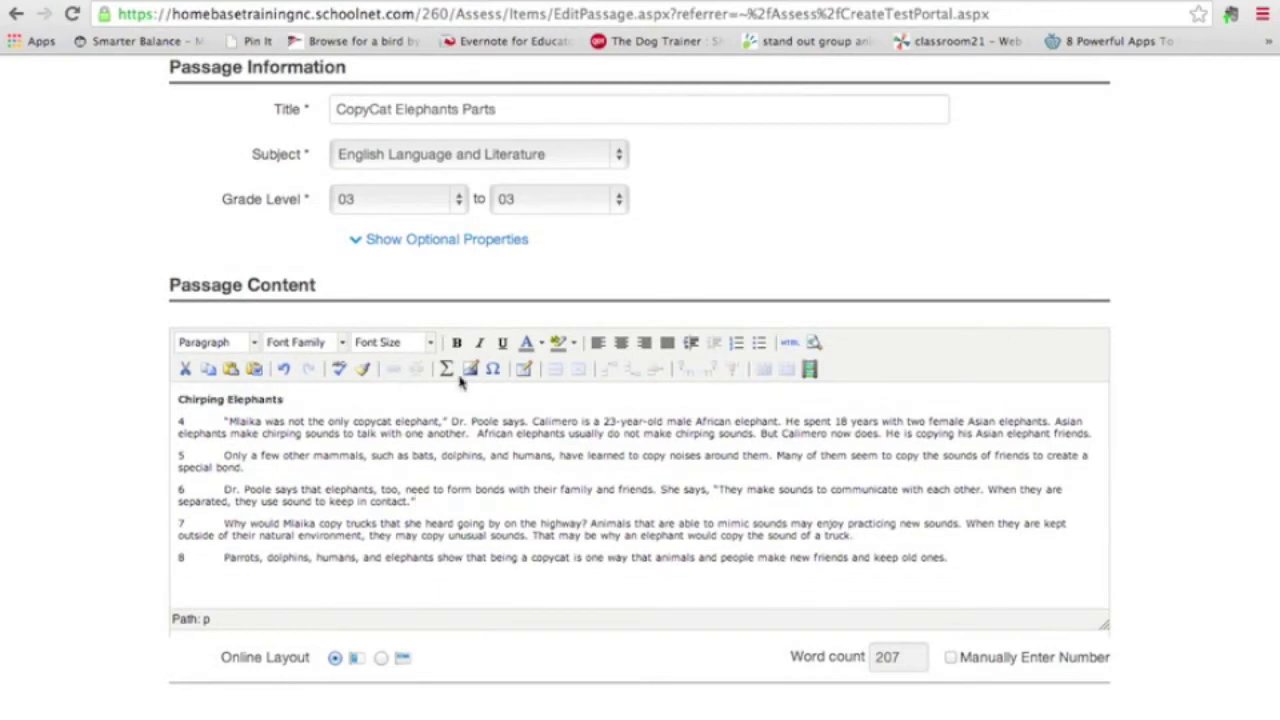
scroll(667, 705, "down", 3)
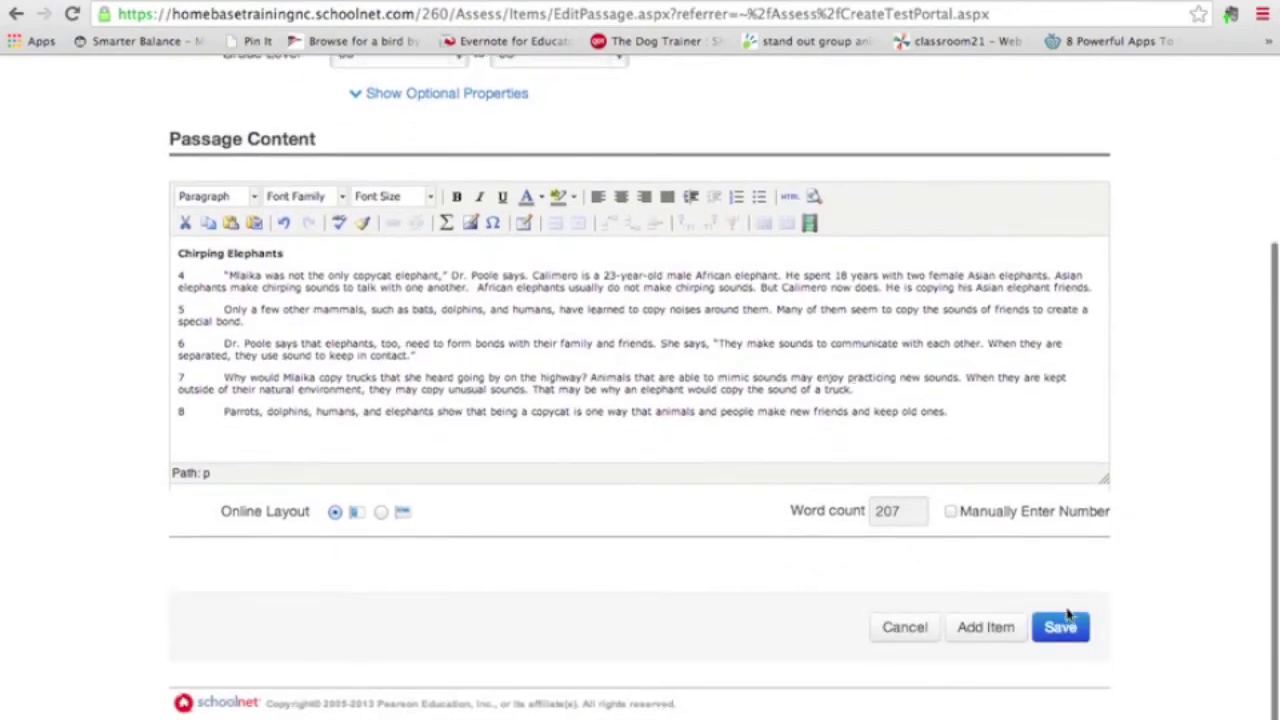
Save the CopyCat Elephants Parts passage and add a new linked item of the Multiple Choice type.
left_click(1060, 627)
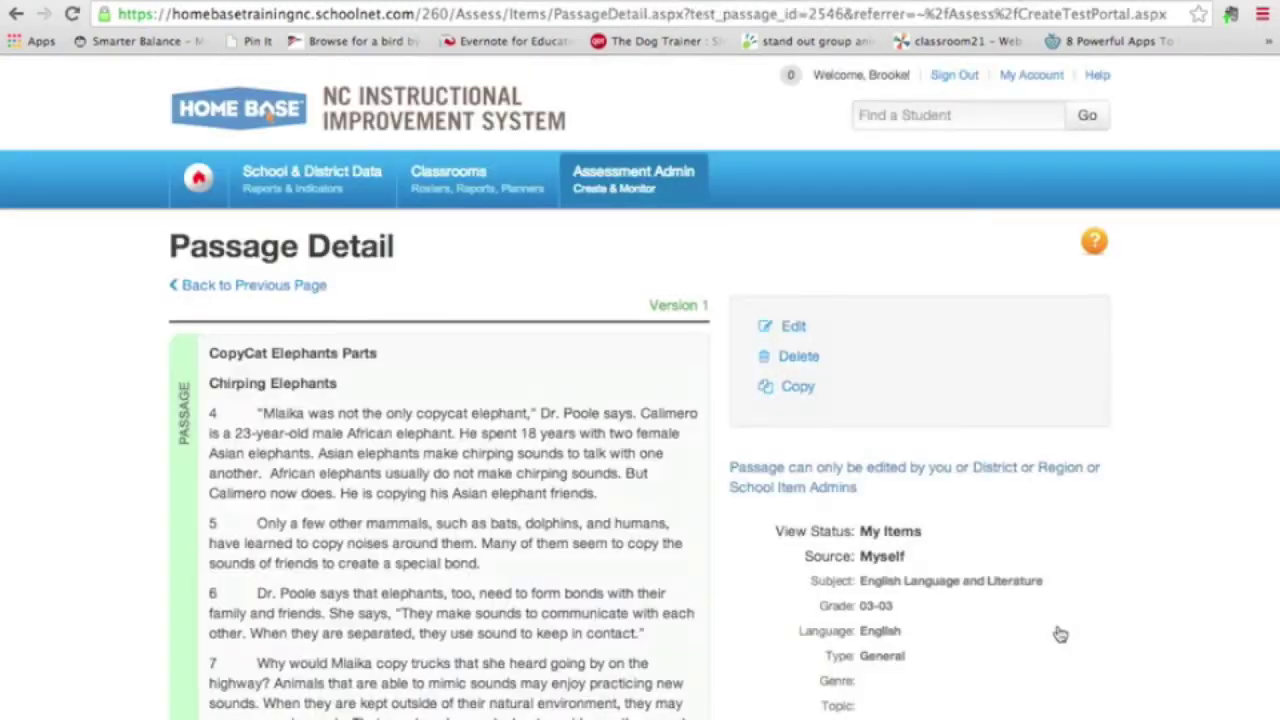
scroll(672, 650, "down", 5)
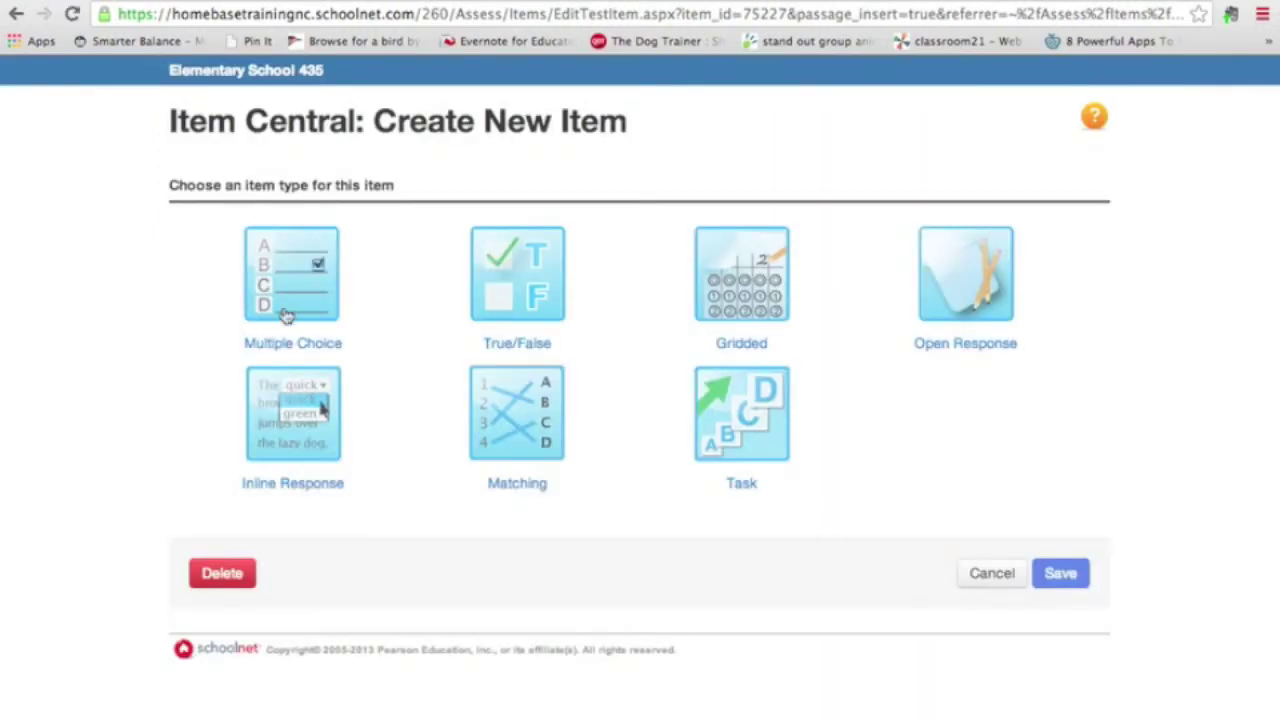
left_click(286, 316)
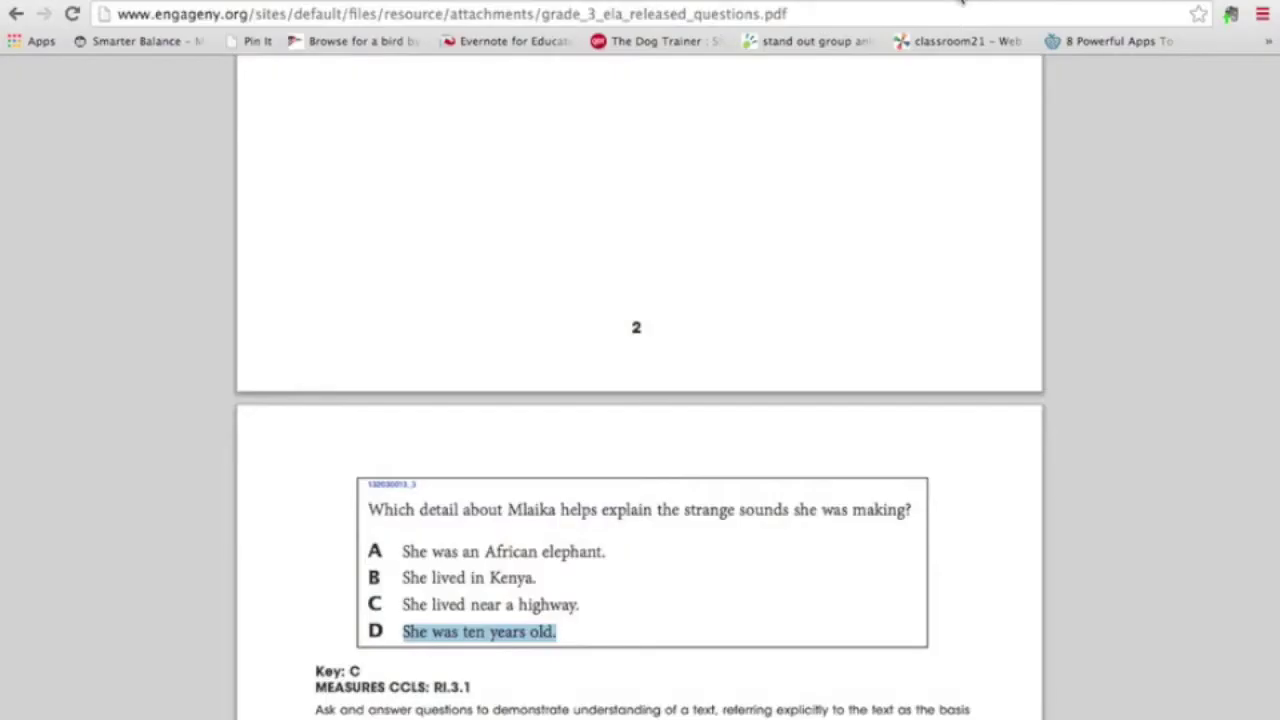
In the released questions PDF, find the paragraph 7 question about the meaning of "environment" and copy its question text without the answer choices.
scroll(745, 447, "down", 20)
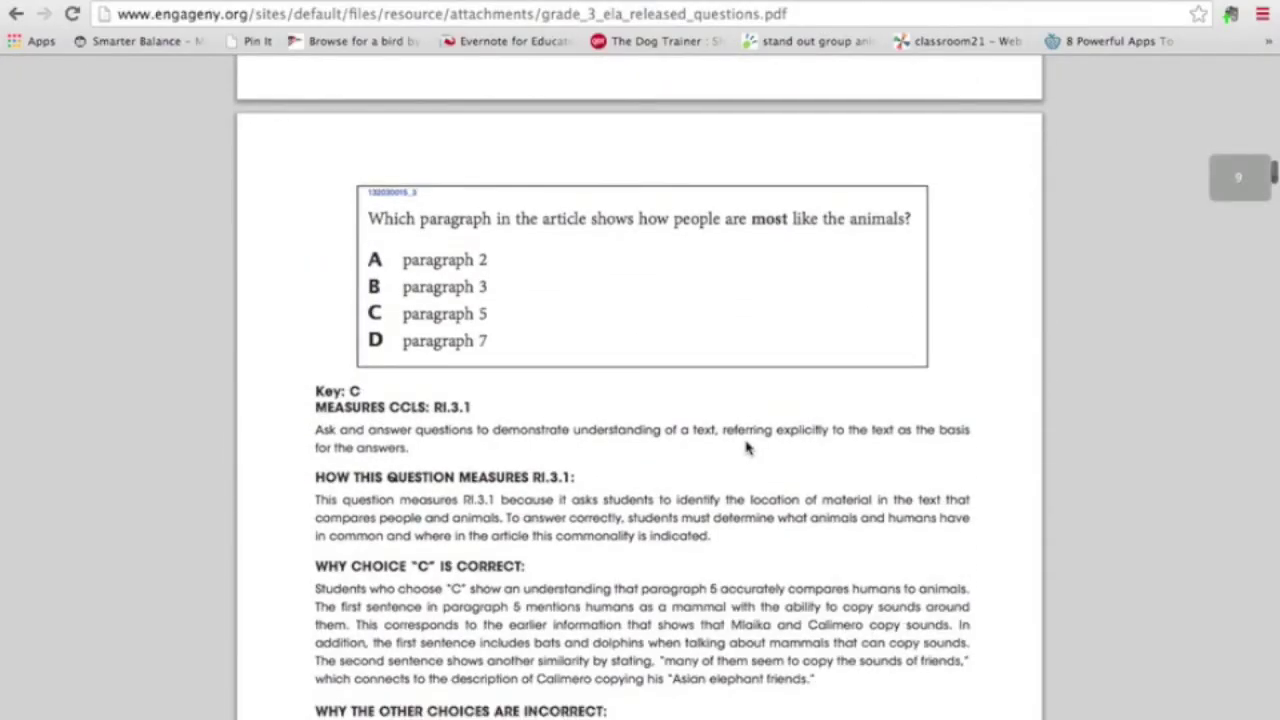
scroll(745, 430, "down", 10)
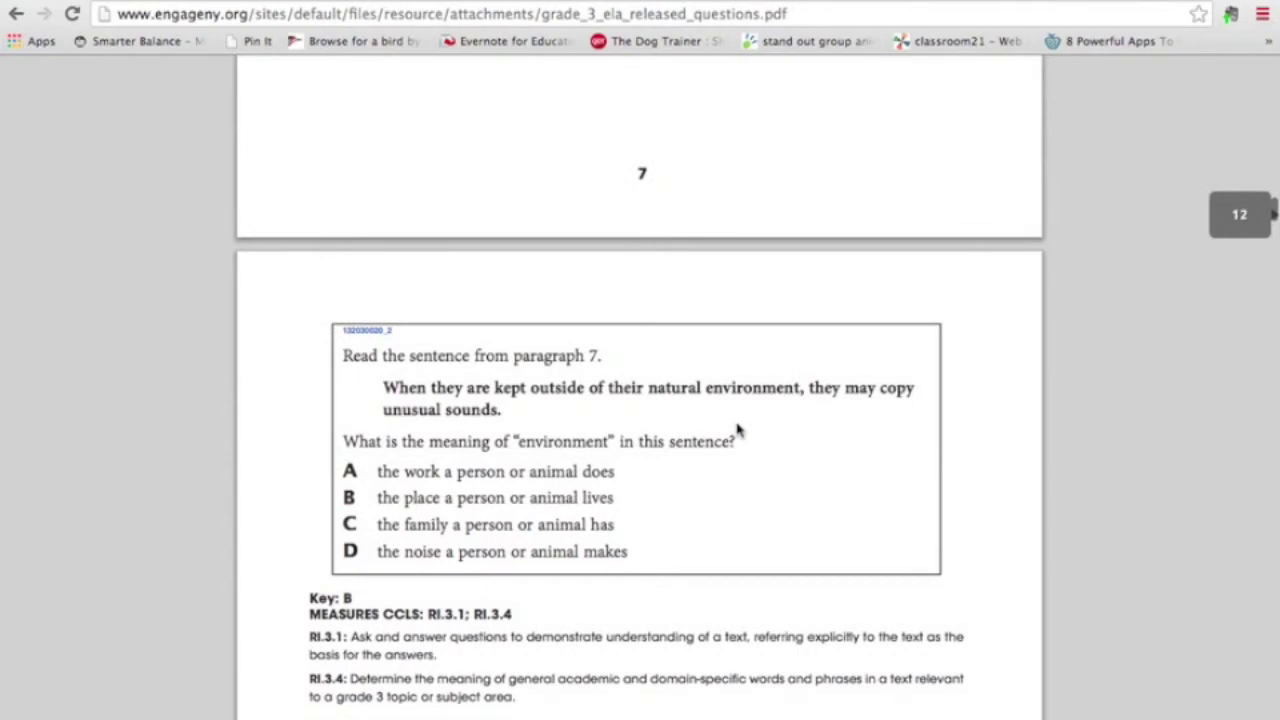
scroll(738, 430, "down", 1)
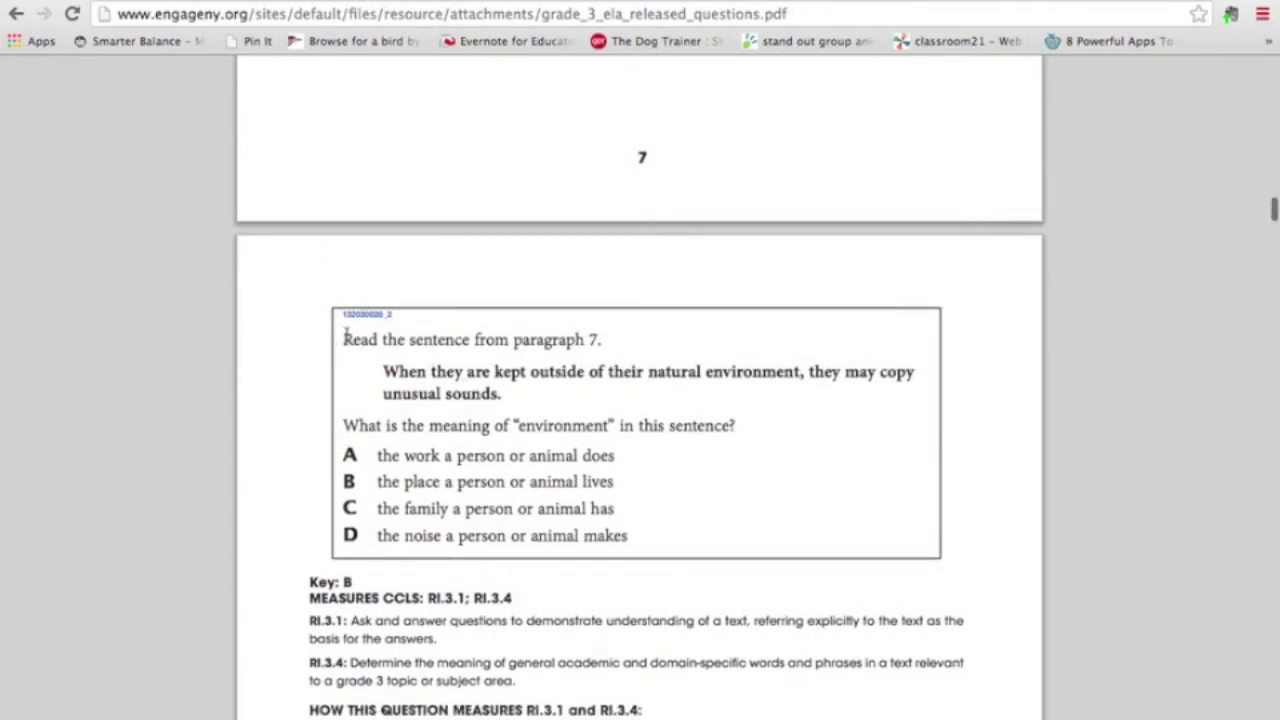
left_click_drag(343, 338, 776, 412)
key("ctrl+c")
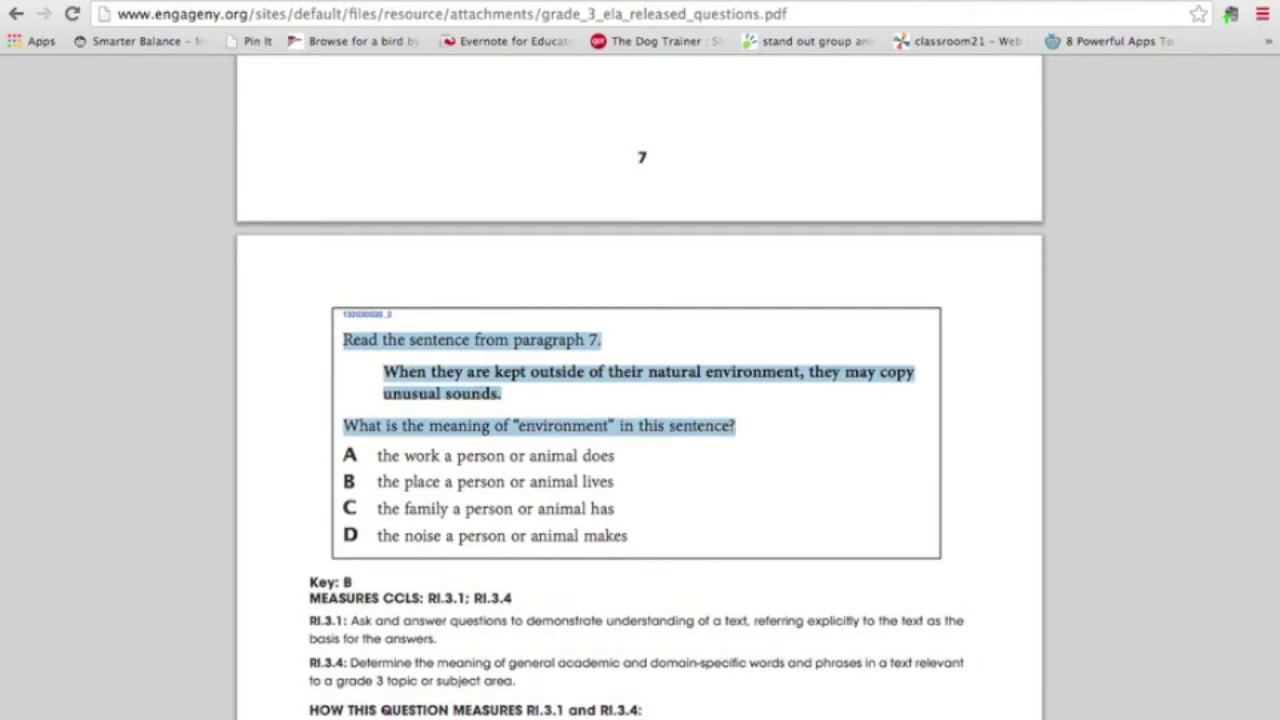
Paste the copied "environment" question text into the question content of the new multiple choice item.
key("ctrl+Tab")
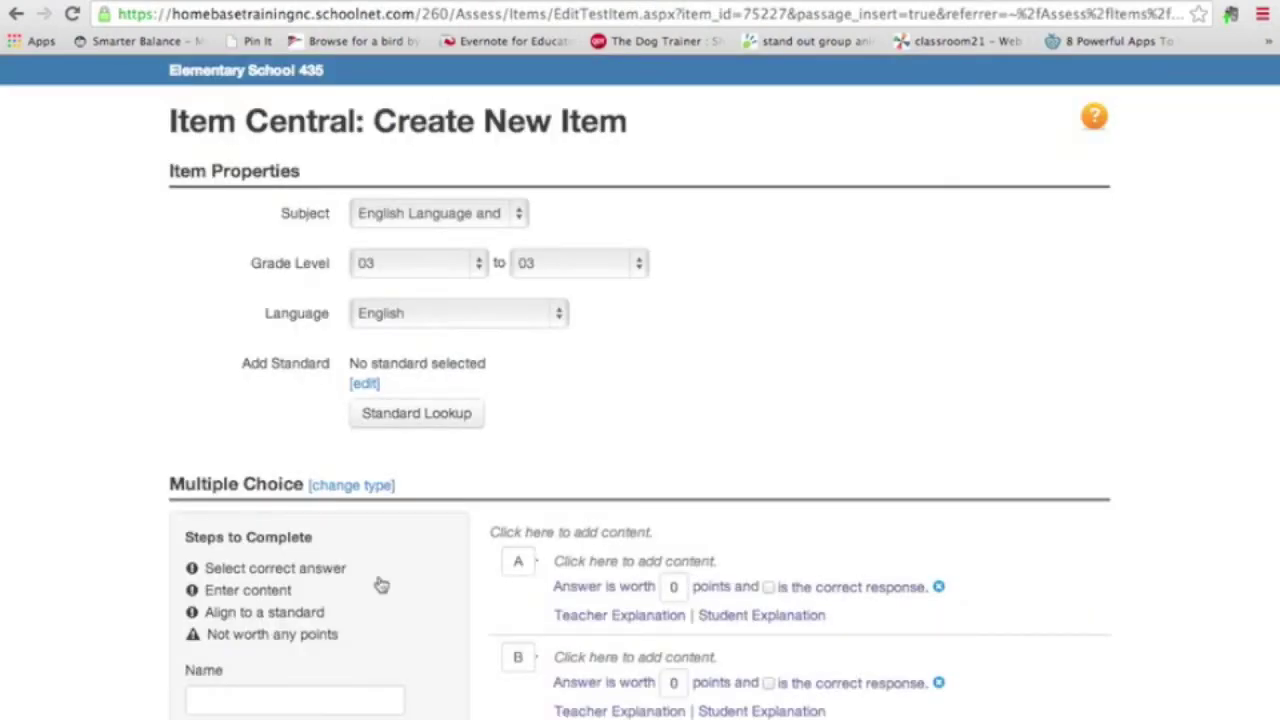
left_click(585, 540)
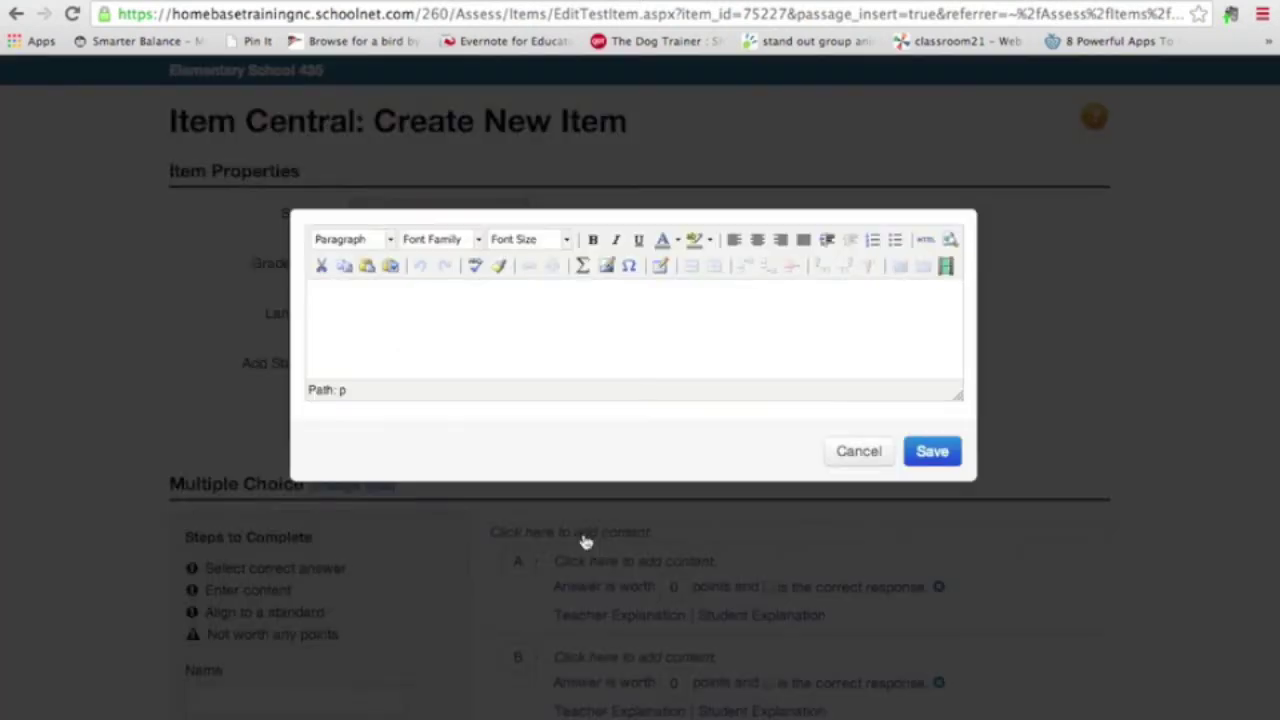
left_click(358, 315)
key("ctrl+v")
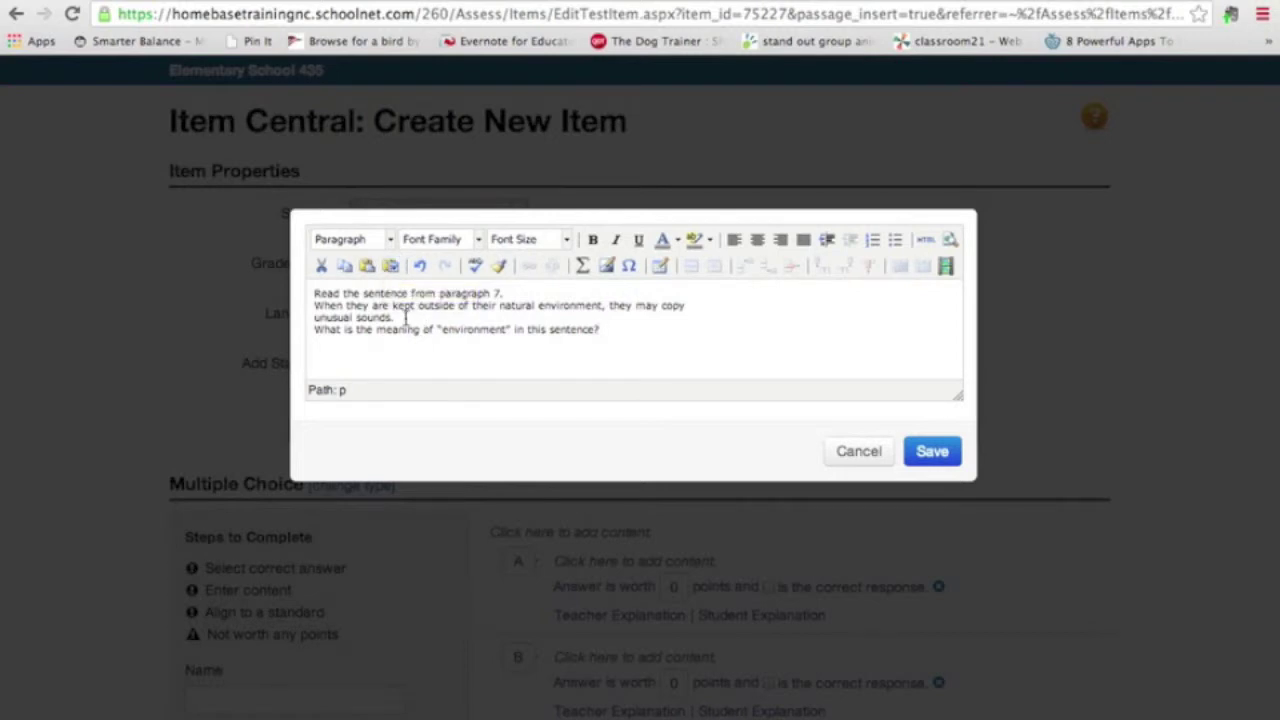
Bold the quoted sentence "When they are kept outside of their natural environment, they may copy unusual sounds." and join it onto a single line.
left_click_drag(399, 317, 313, 304)
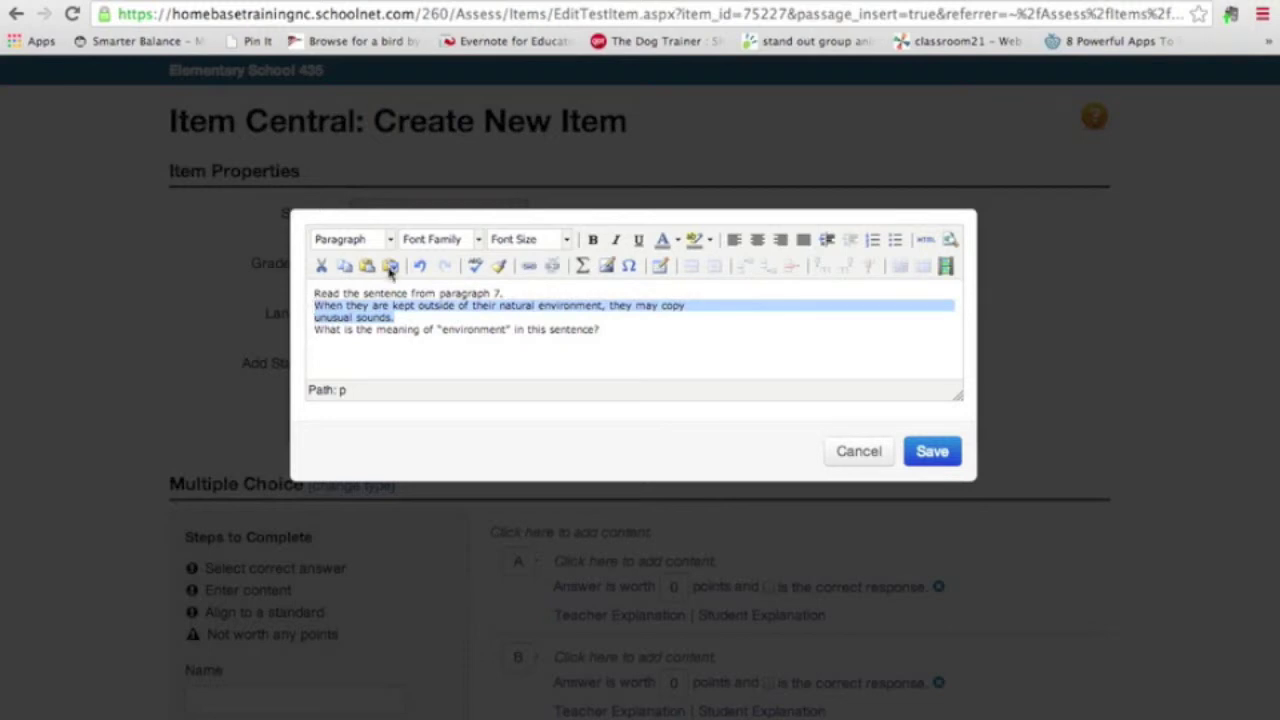
left_click(591, 241)
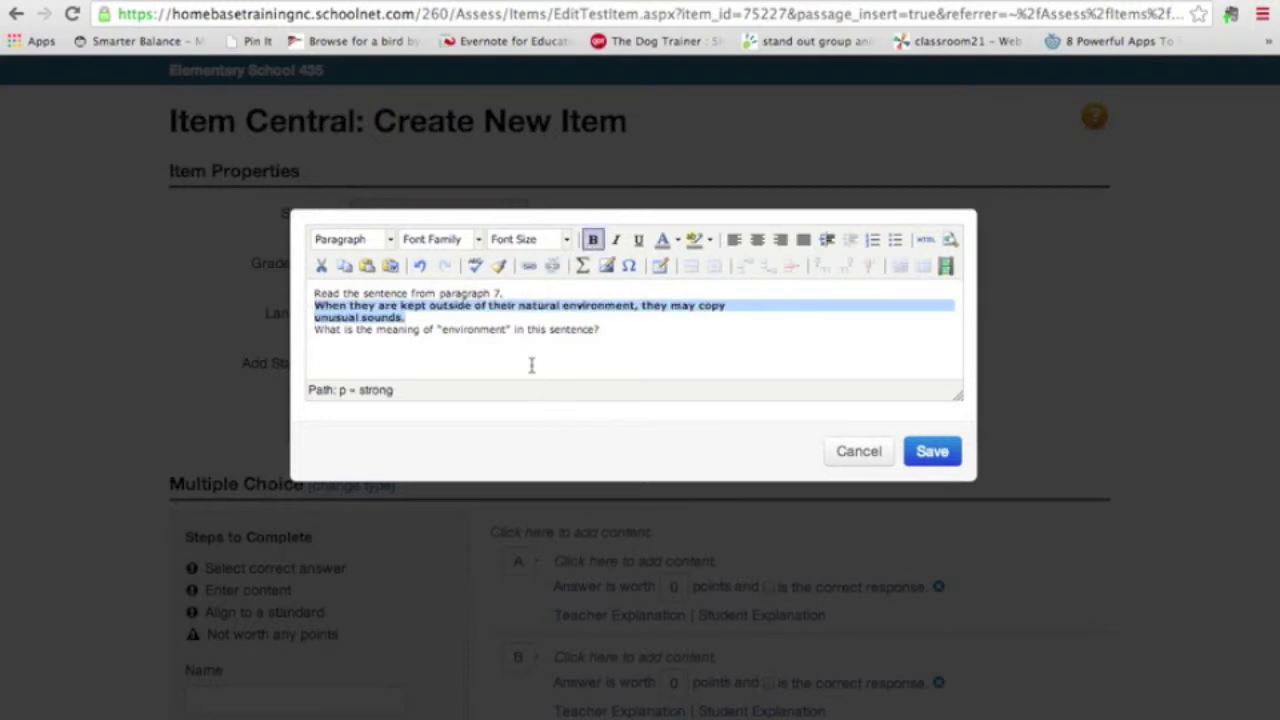
left_click(530, 363)
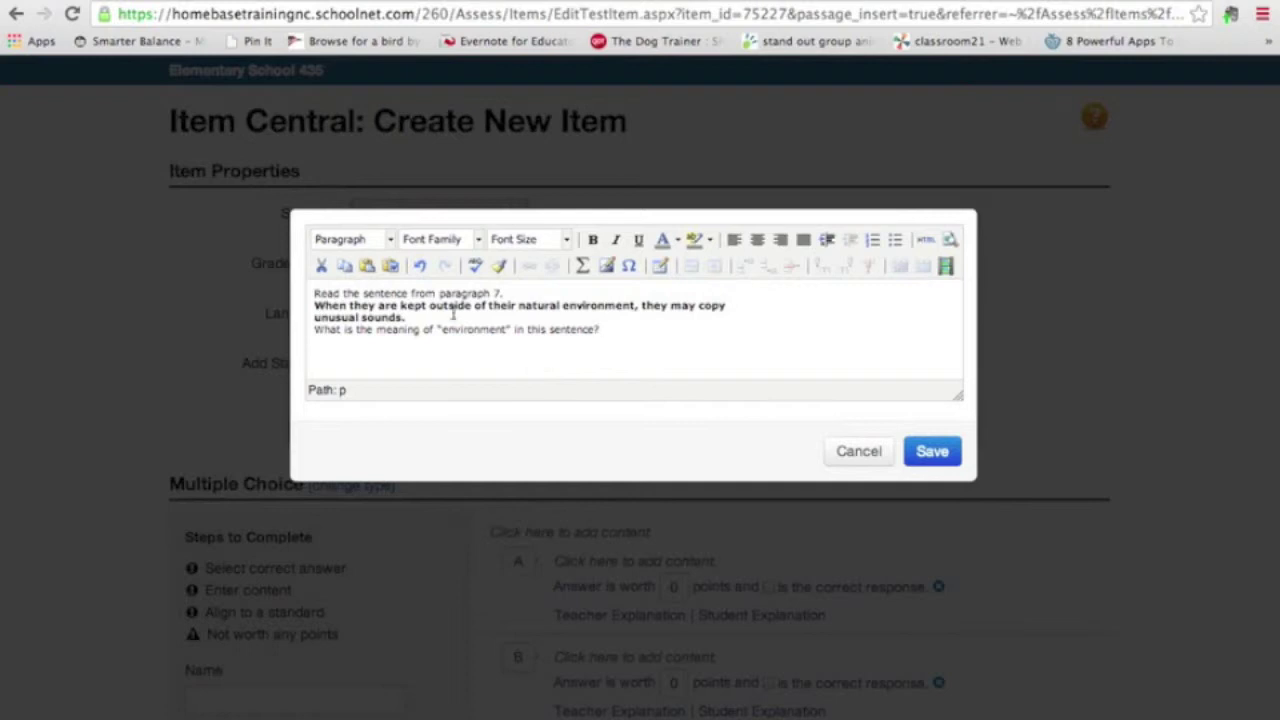
left_click(315, 317)
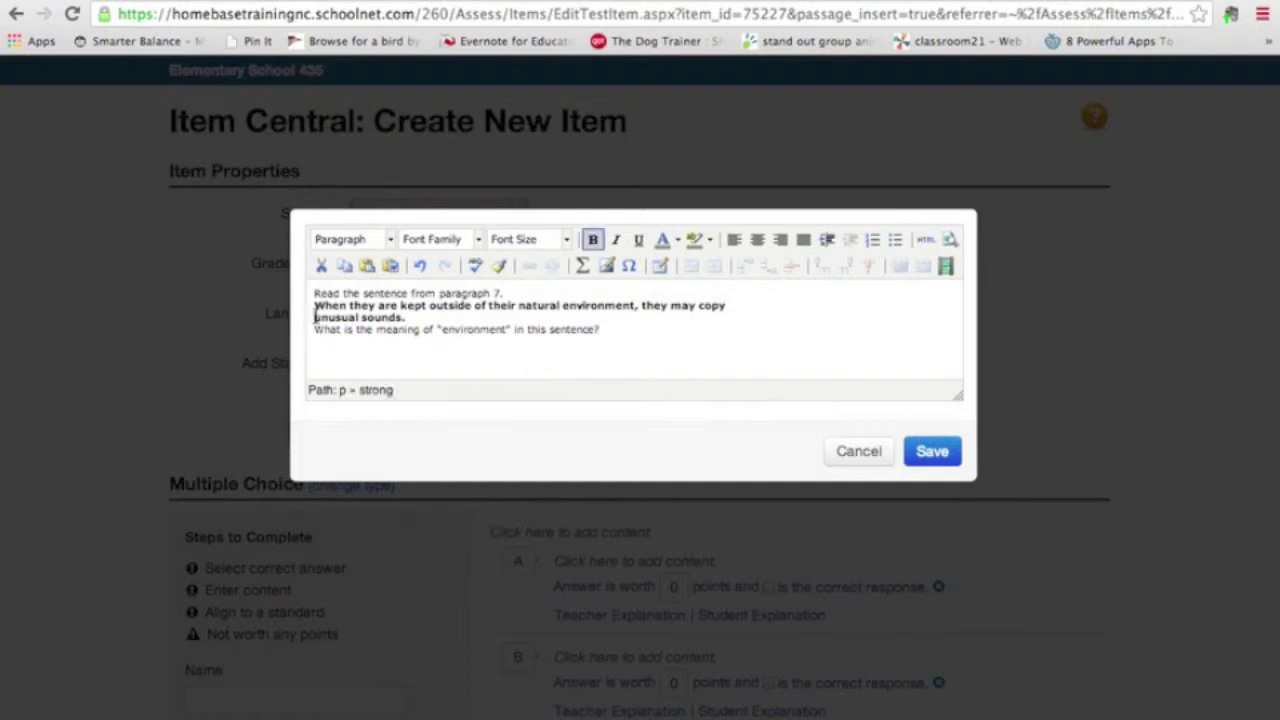
key("BackSpace")
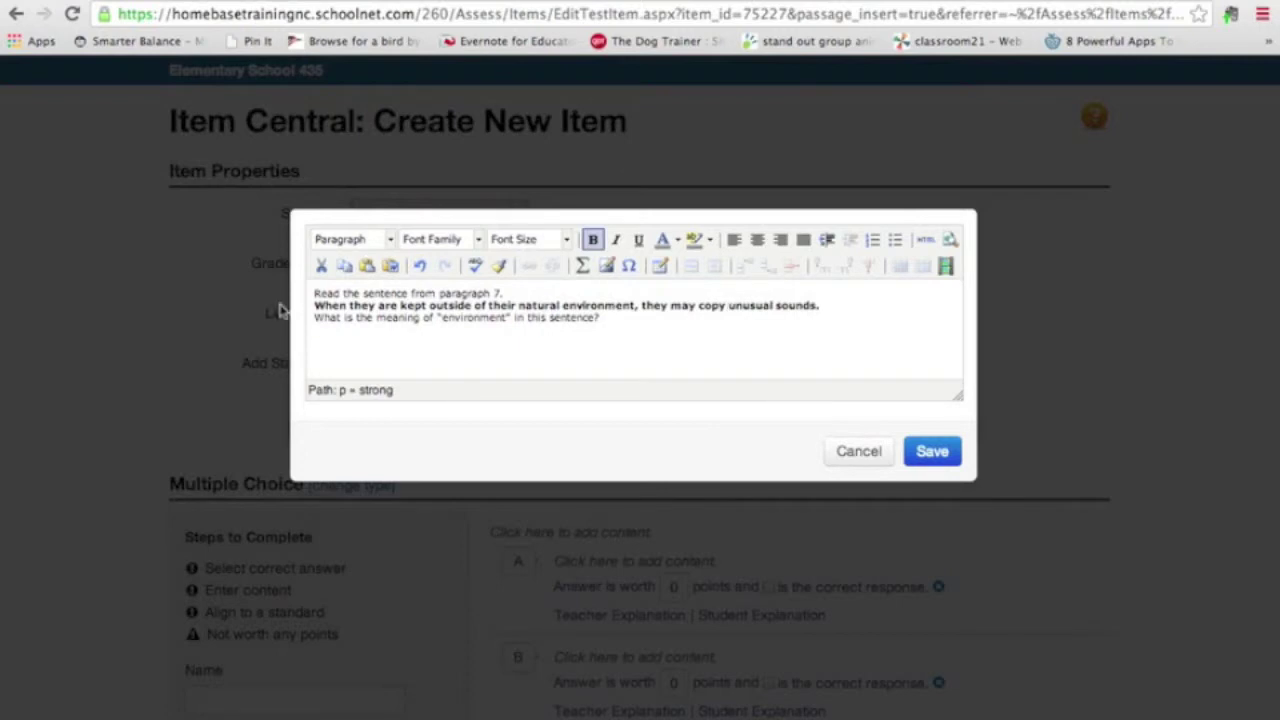
Set the bold quoted sentence apart as its own paragraph between the instruction and the question, and save the question content.
left_click(508, 292)
key("Return")
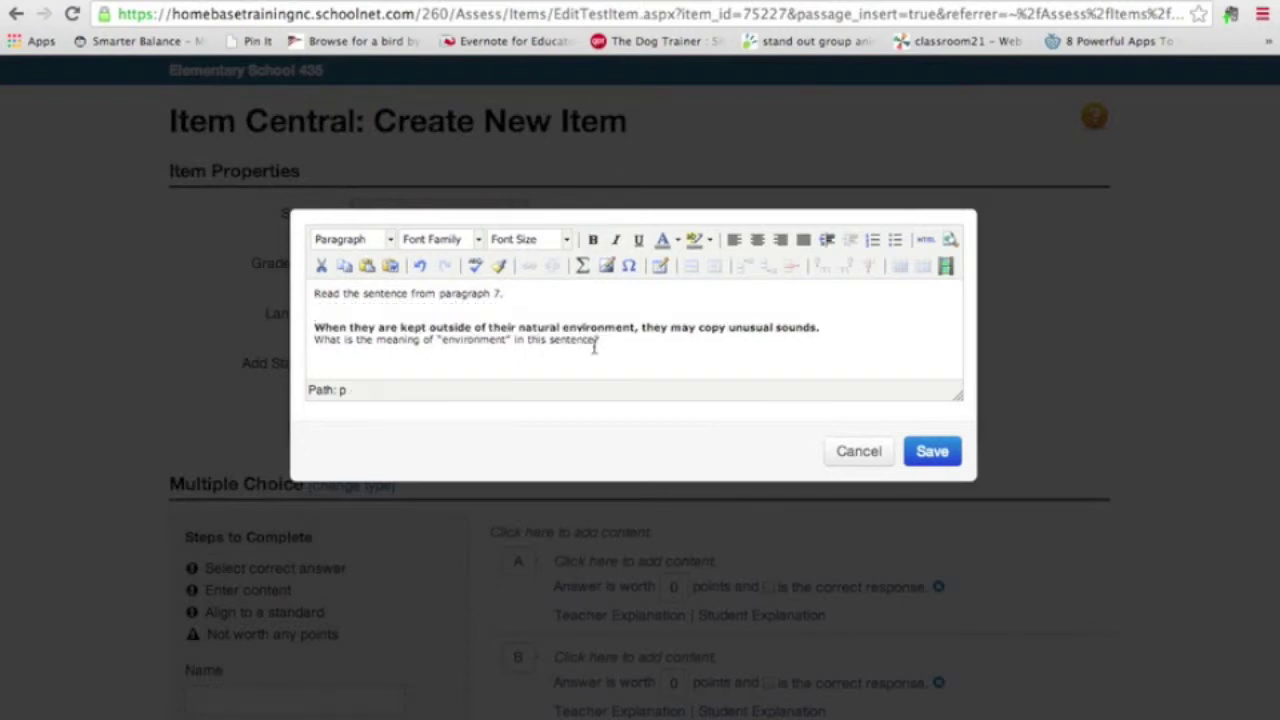
key("BackSpace")
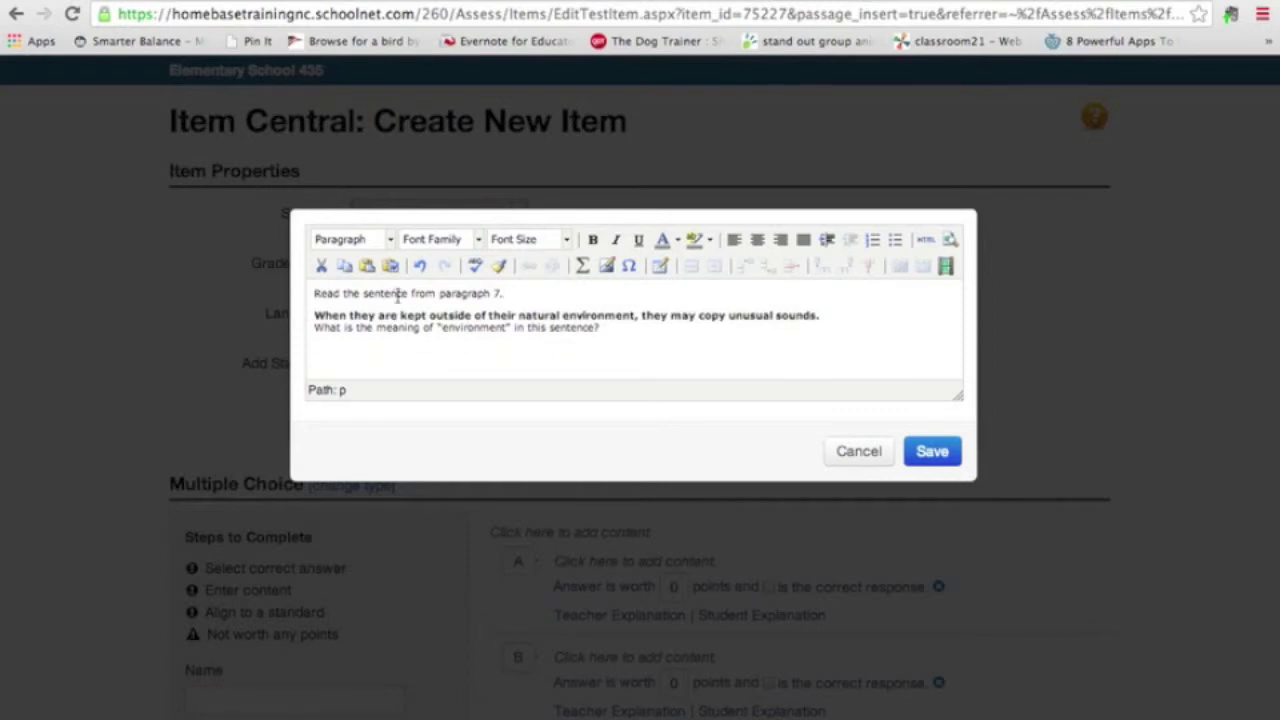
left_click(836, 322)
key("Return")
key("Return")
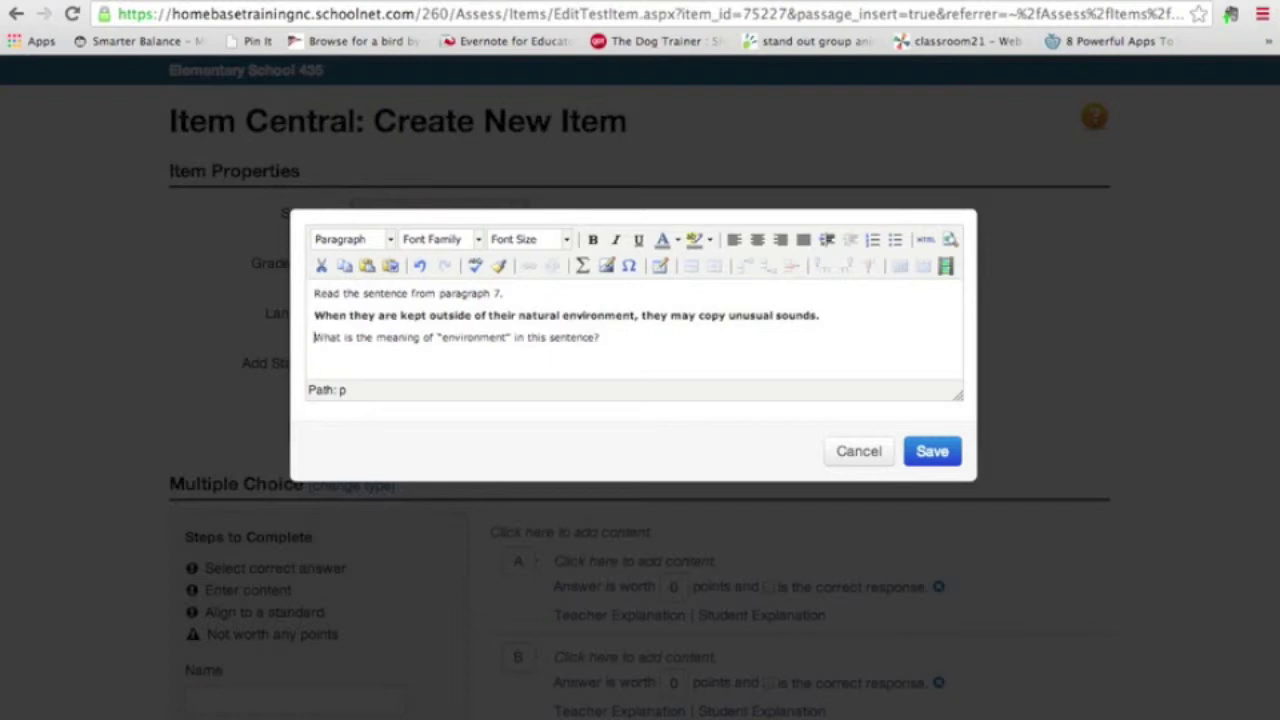
left_click(925, 453)
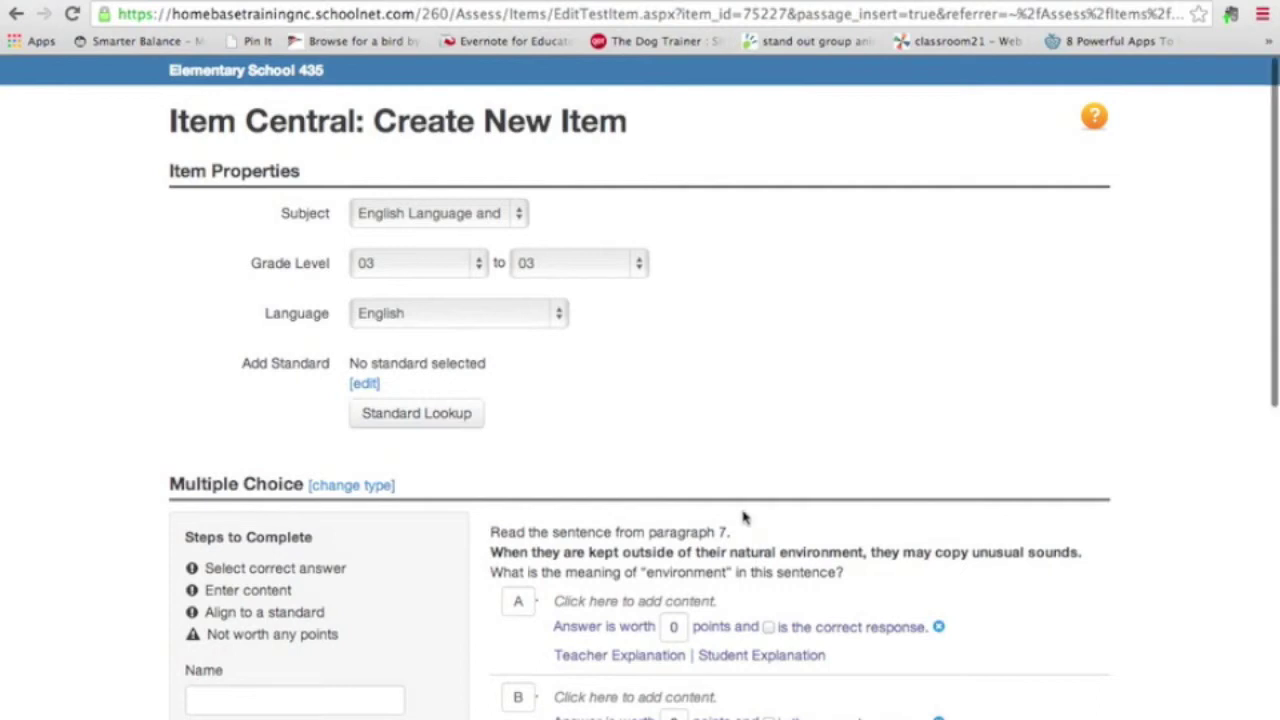
Copy choice A, "the work a person or animal does", from the released questions PDF into answer A of the item and save it.
left_click(975, 2)
left_click_drag(379, 458, 635, 464)
key("ctrl+c")
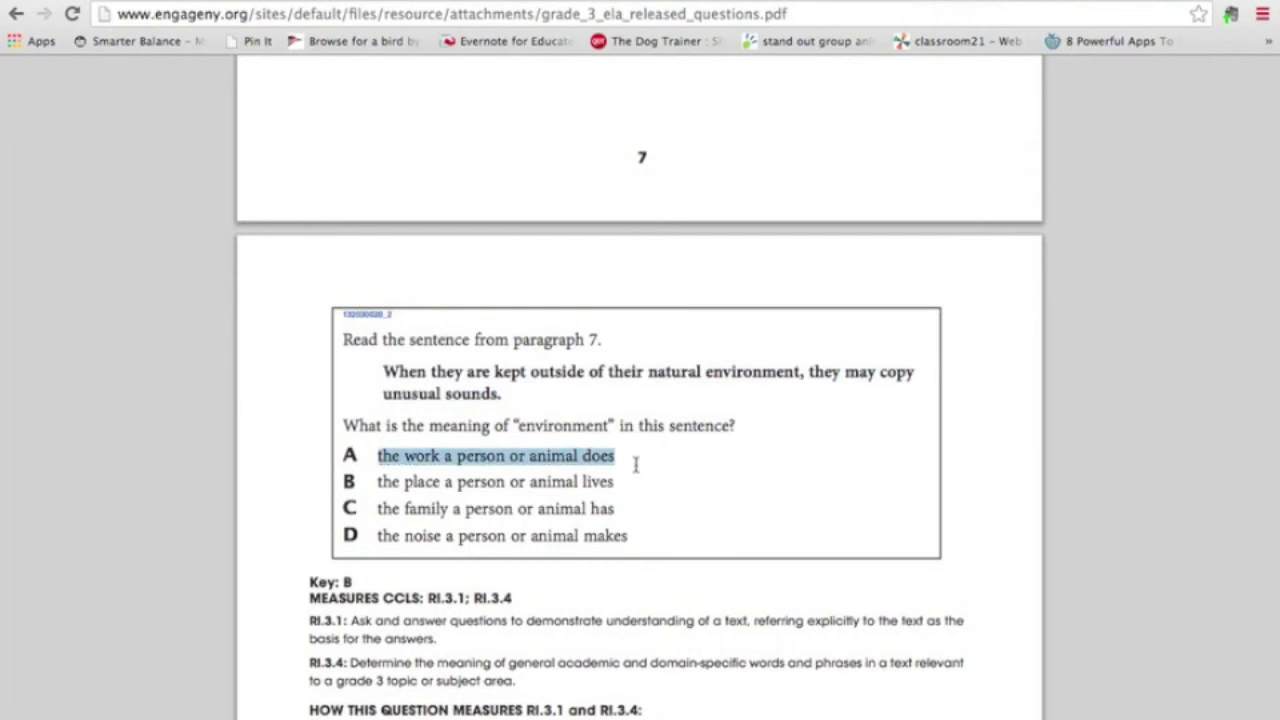
left_click(823, 3)
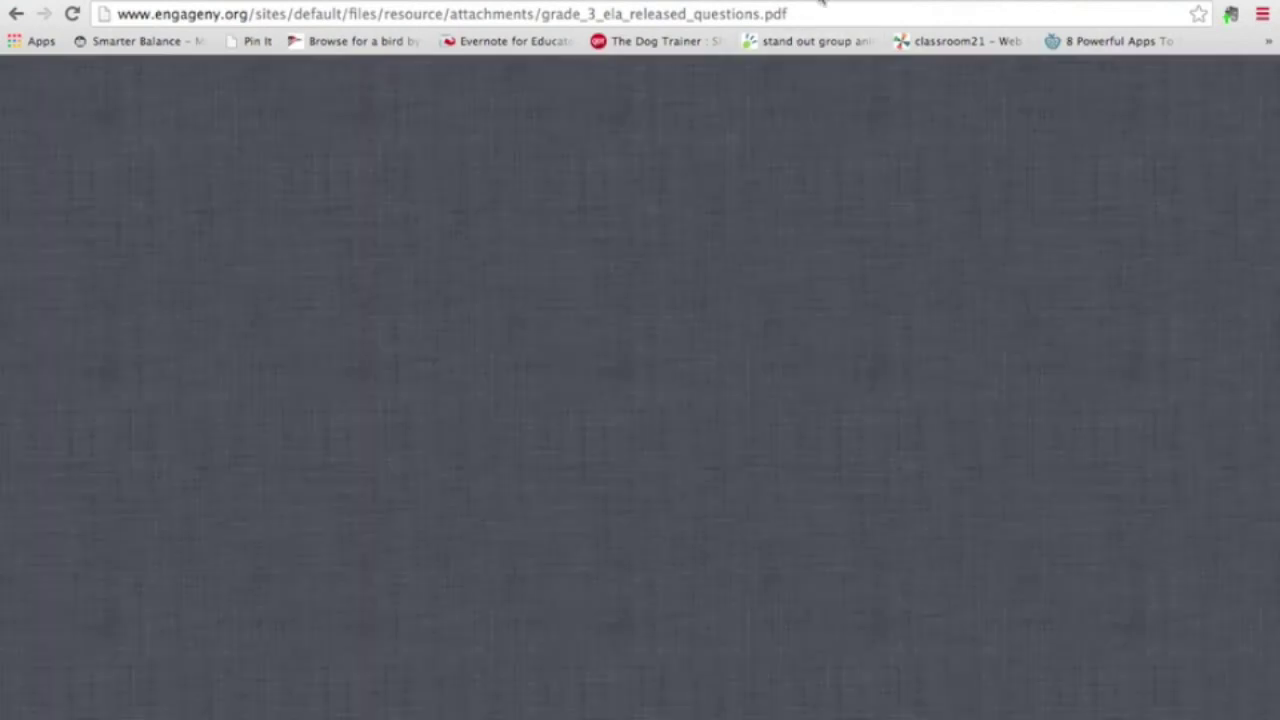
scroll(580, 640, "down", 2)
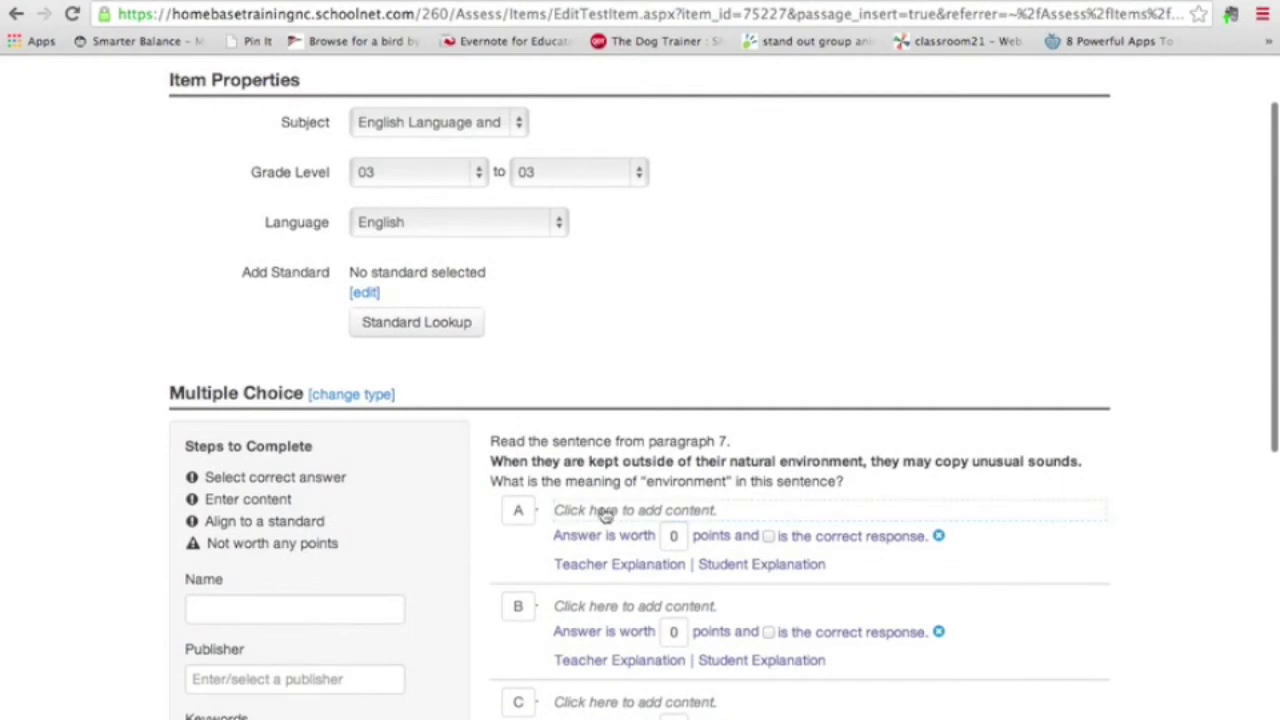
left_click(605, 513)
key("ctrl+v")
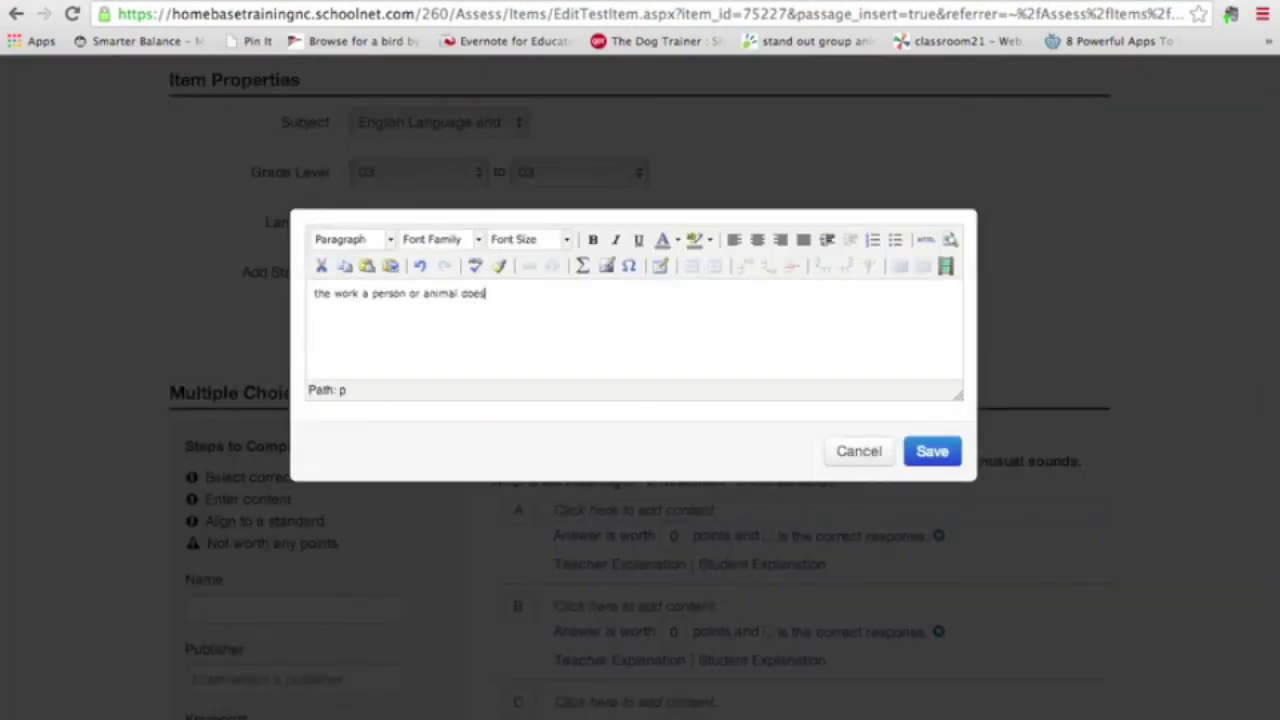
left_click(932, 451)
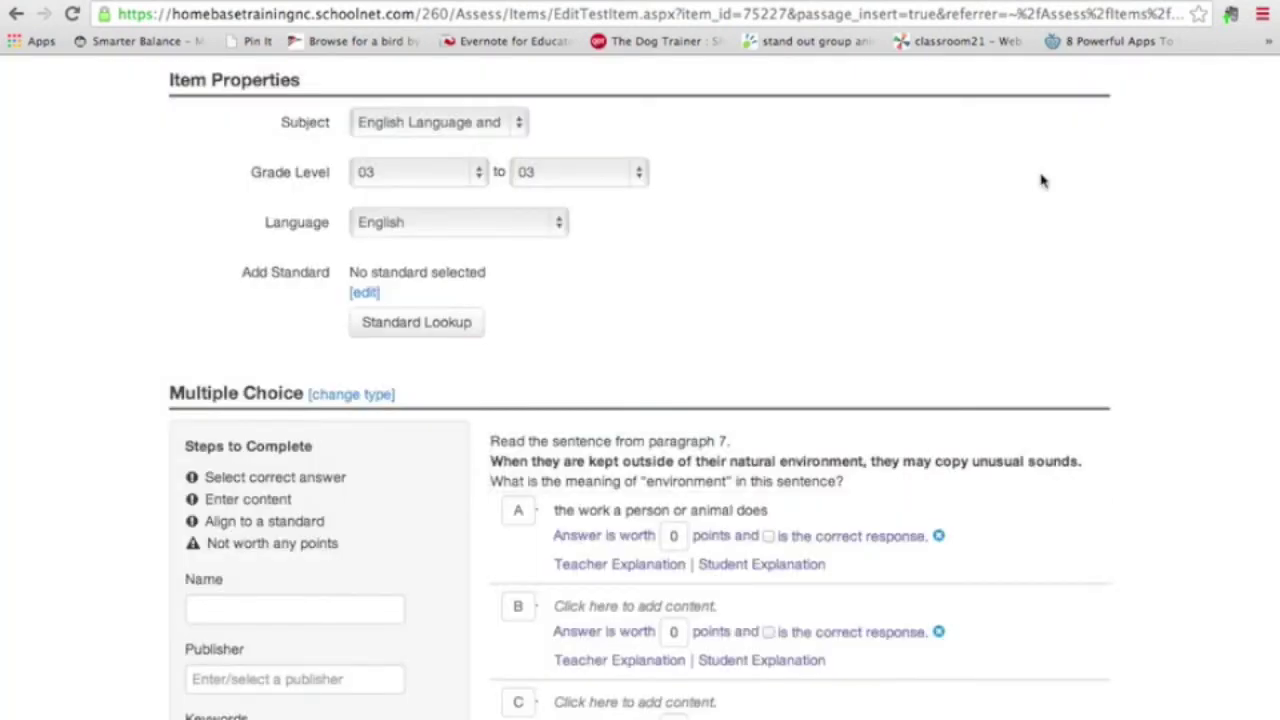
Copy choice B, "the place a person or animal lives", from the released questions PDF into answer B and save it.
left_click(985, 5)
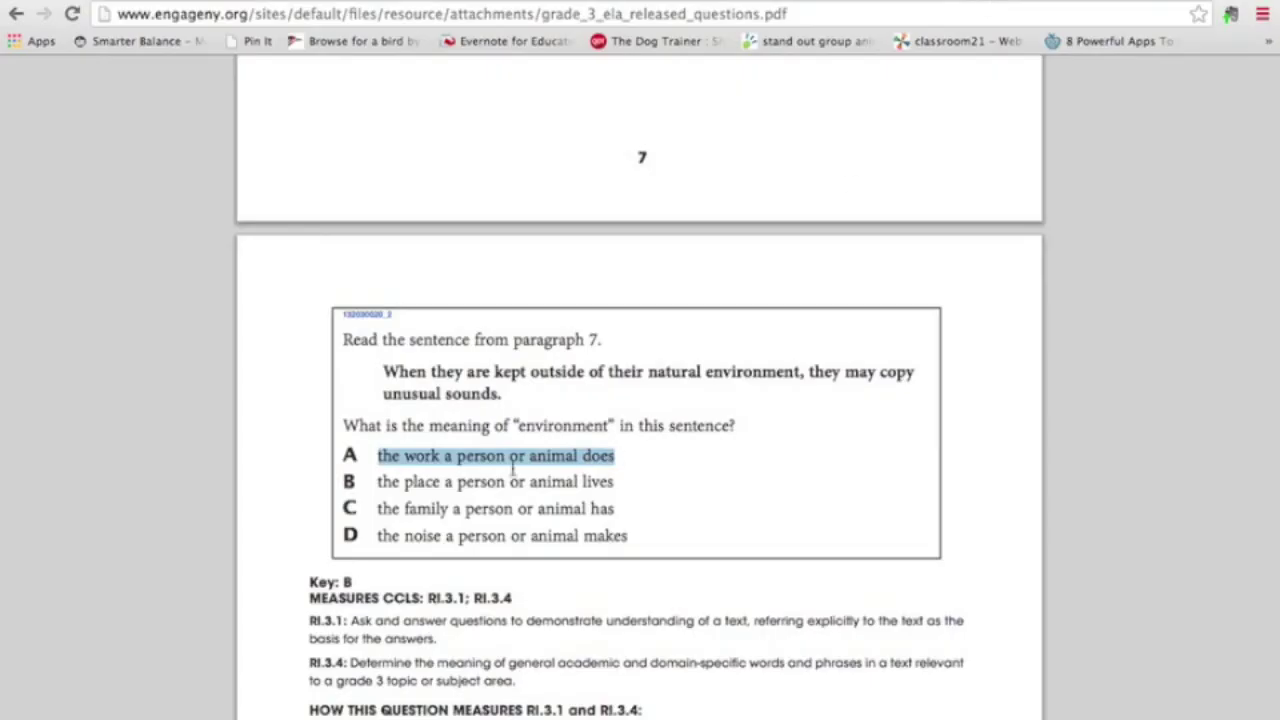
left_click_drag(380, 481, 613, 482)
key("ctrl+c")
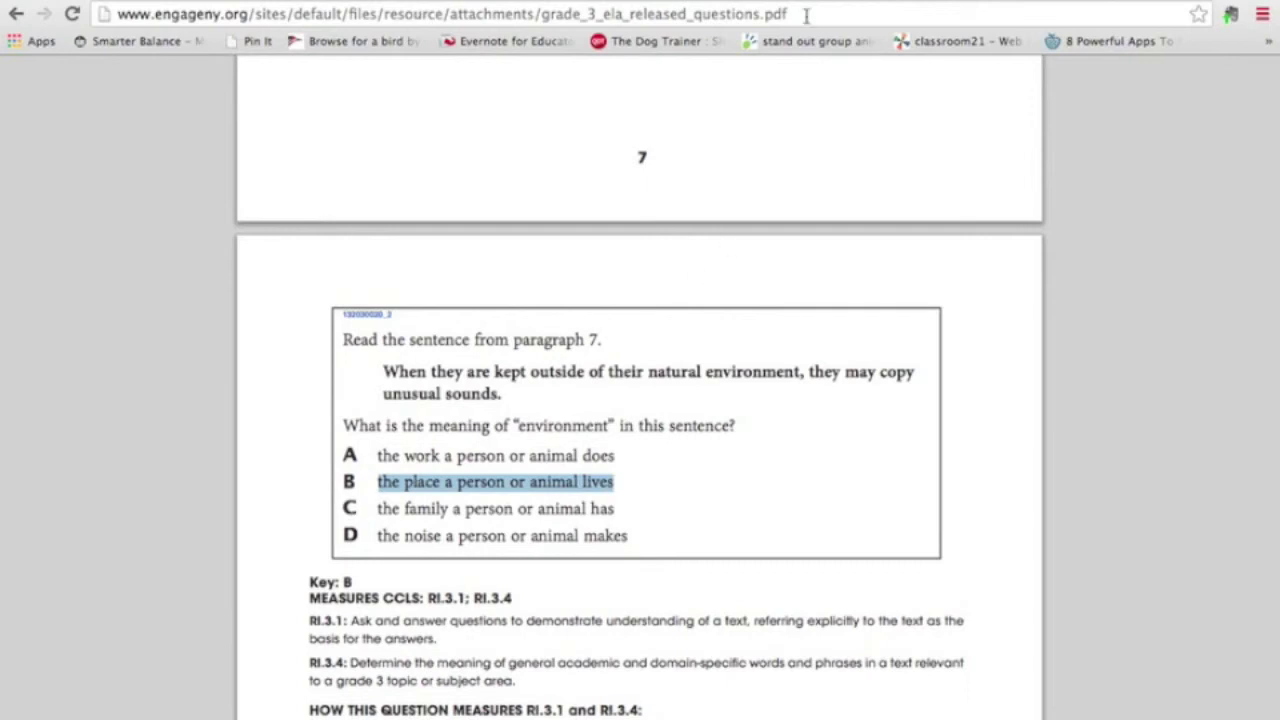
key("ctrl+shift+Tab")
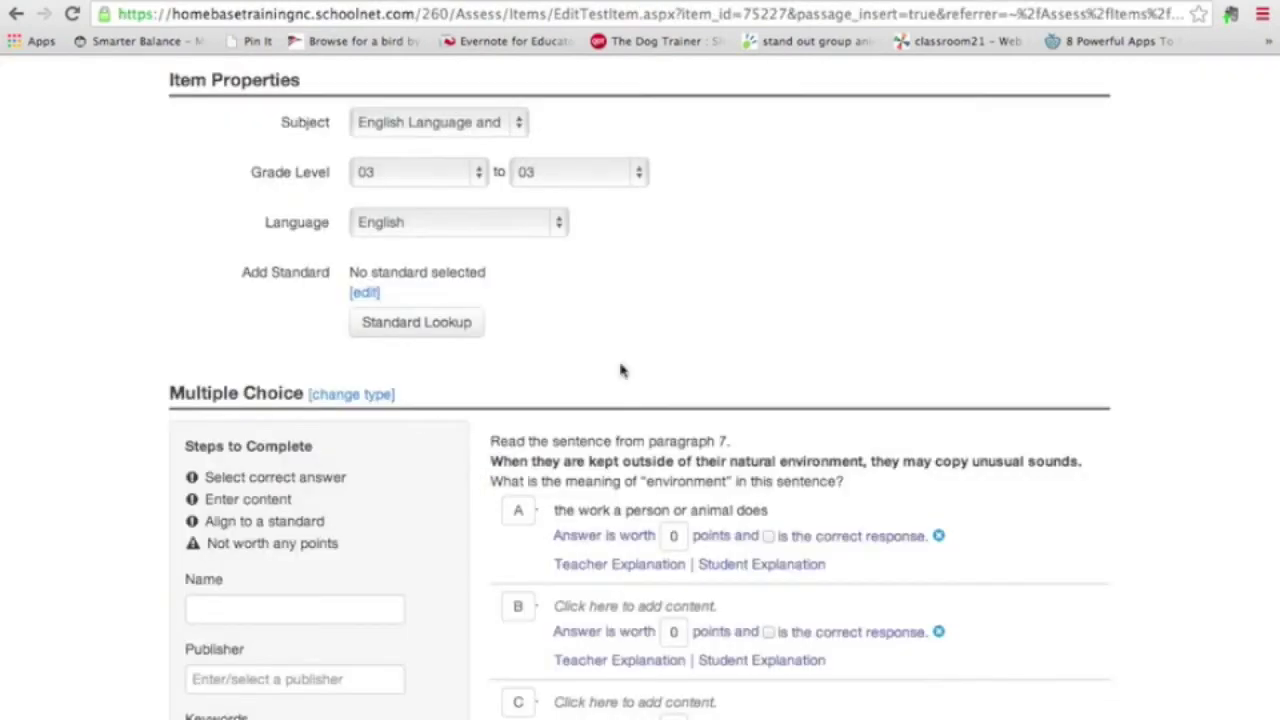
left_click(562, 612)
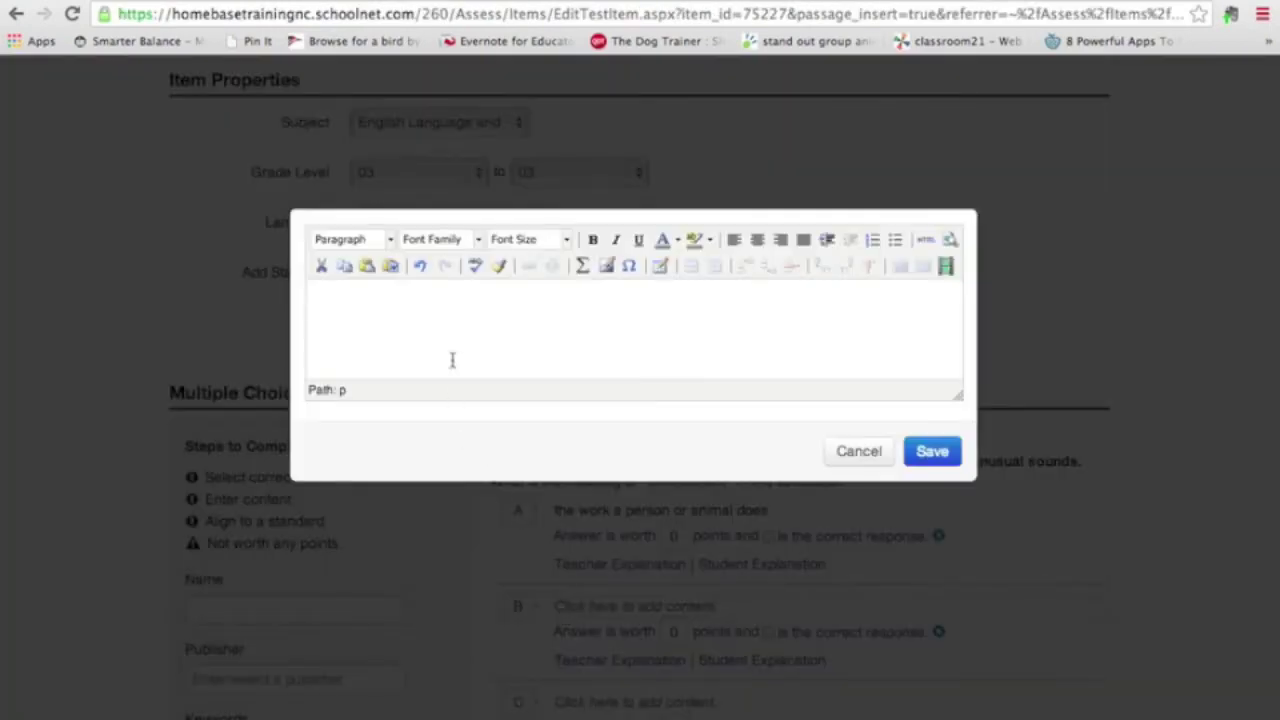
key("ctrl+v")
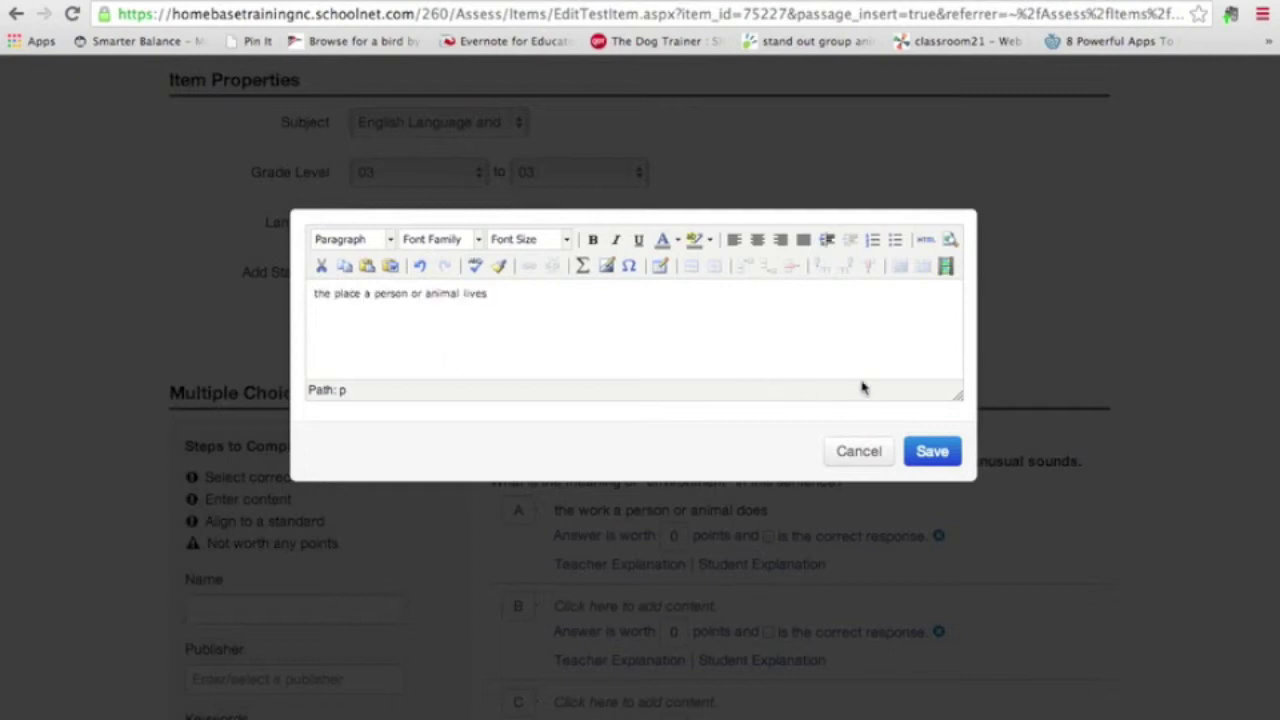
left_click(931, 451)
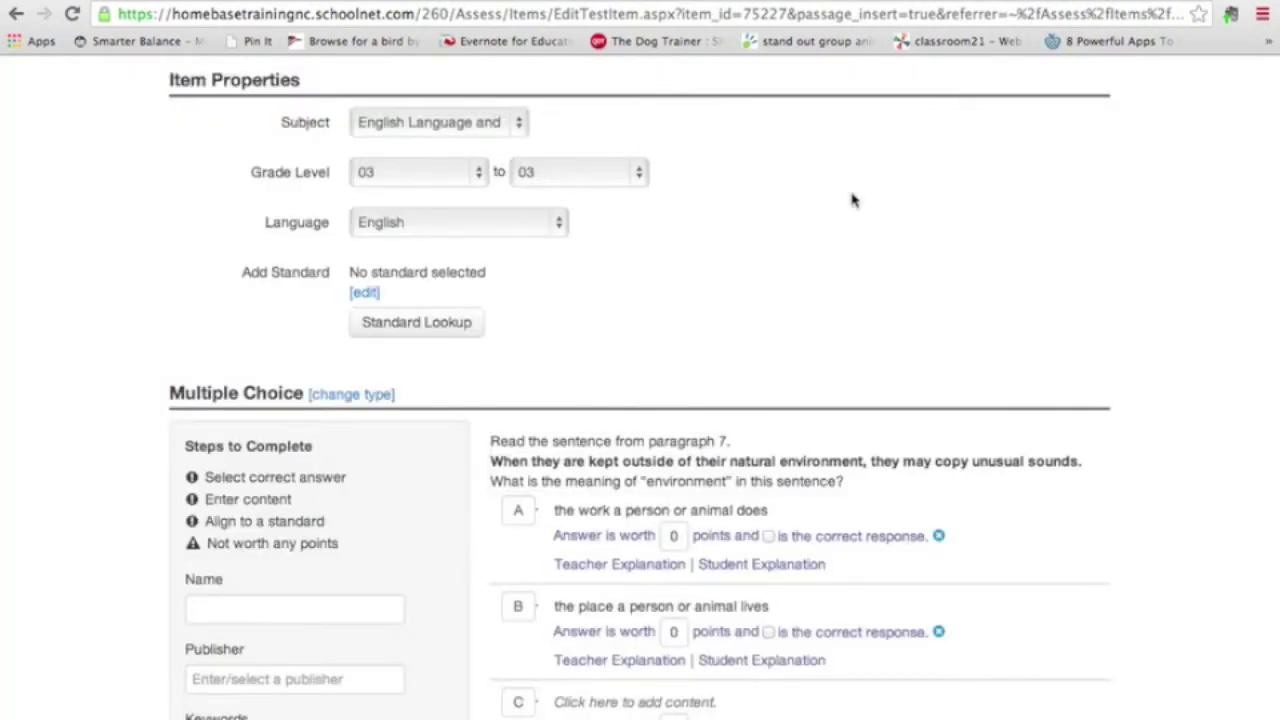
Copy choice C, "the family a person or animal has", from the released questions PDF into answer C and save it.
key("ctrl+Tab")
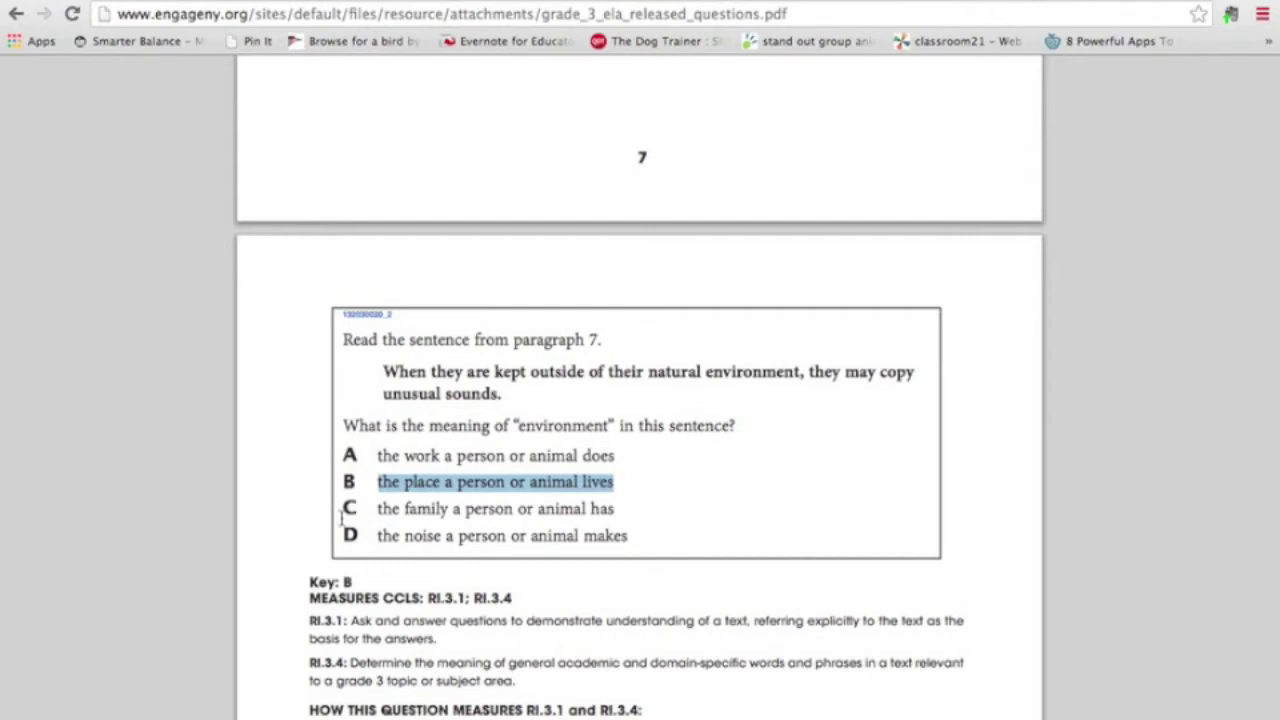
left_click_drag(376, 508, 629, 518)
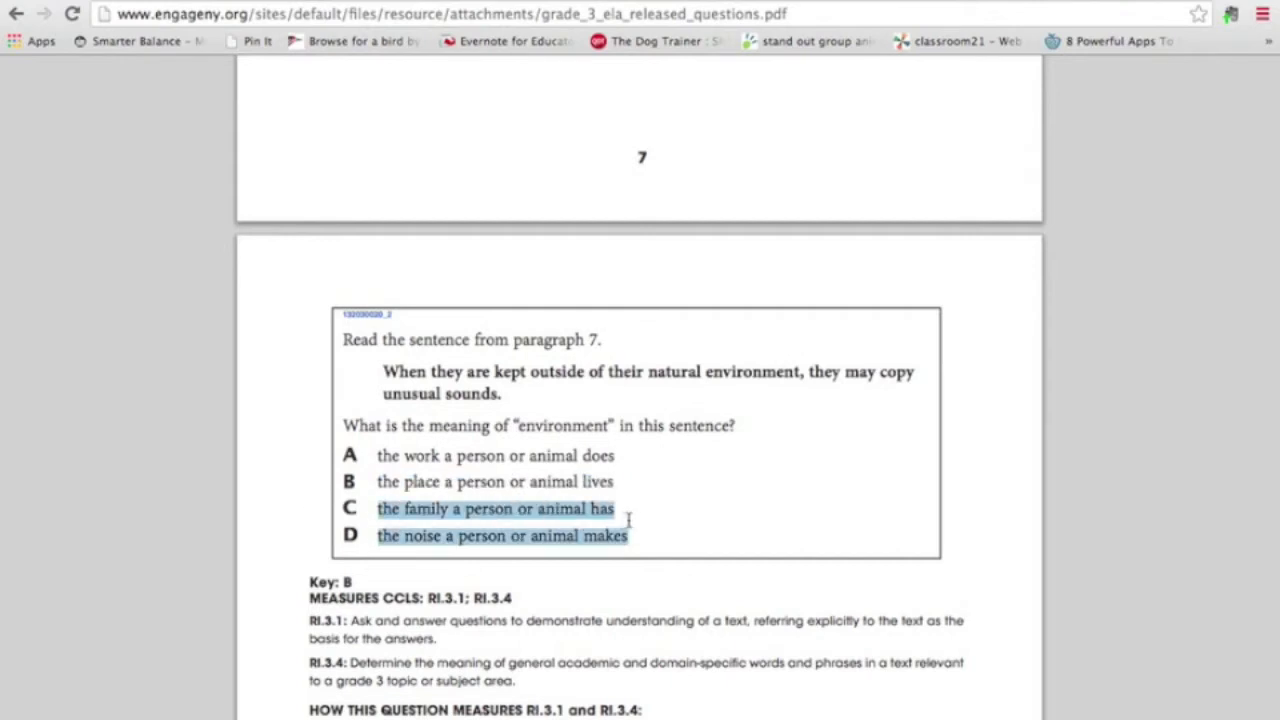
left_click(625, 510)
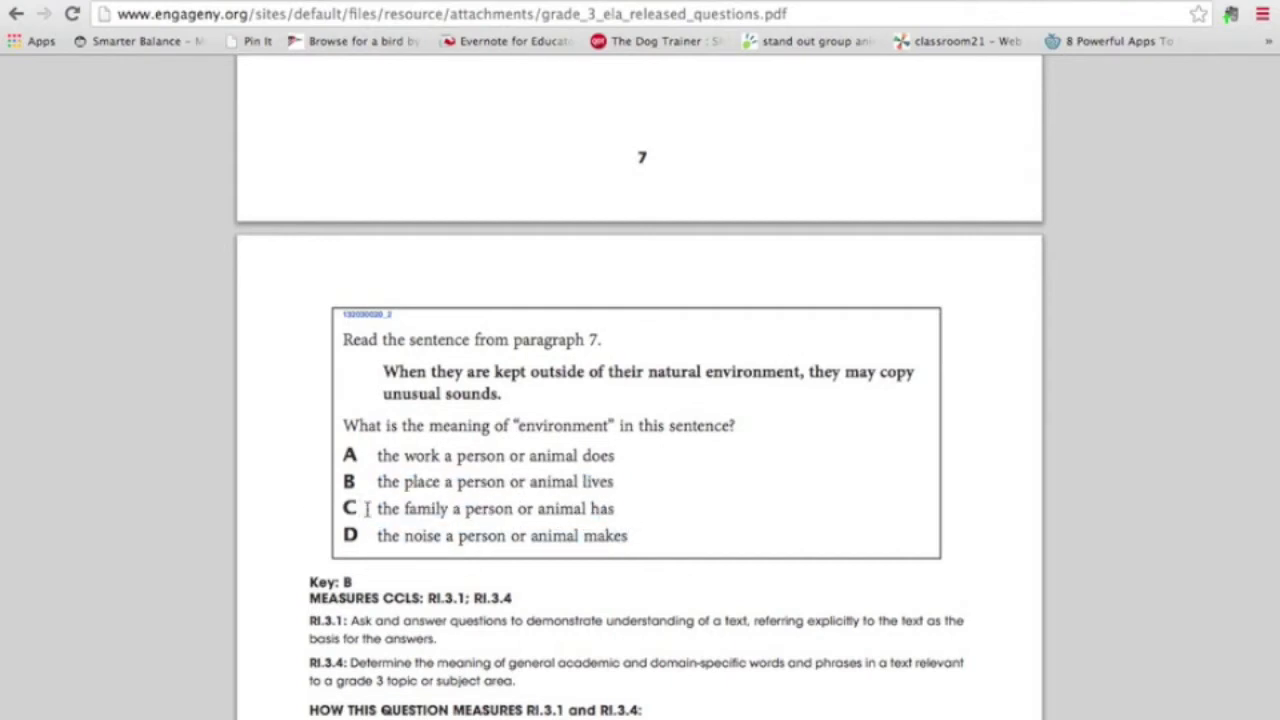
left_click_drag(376, 508, 644, 500)
key("super+c")
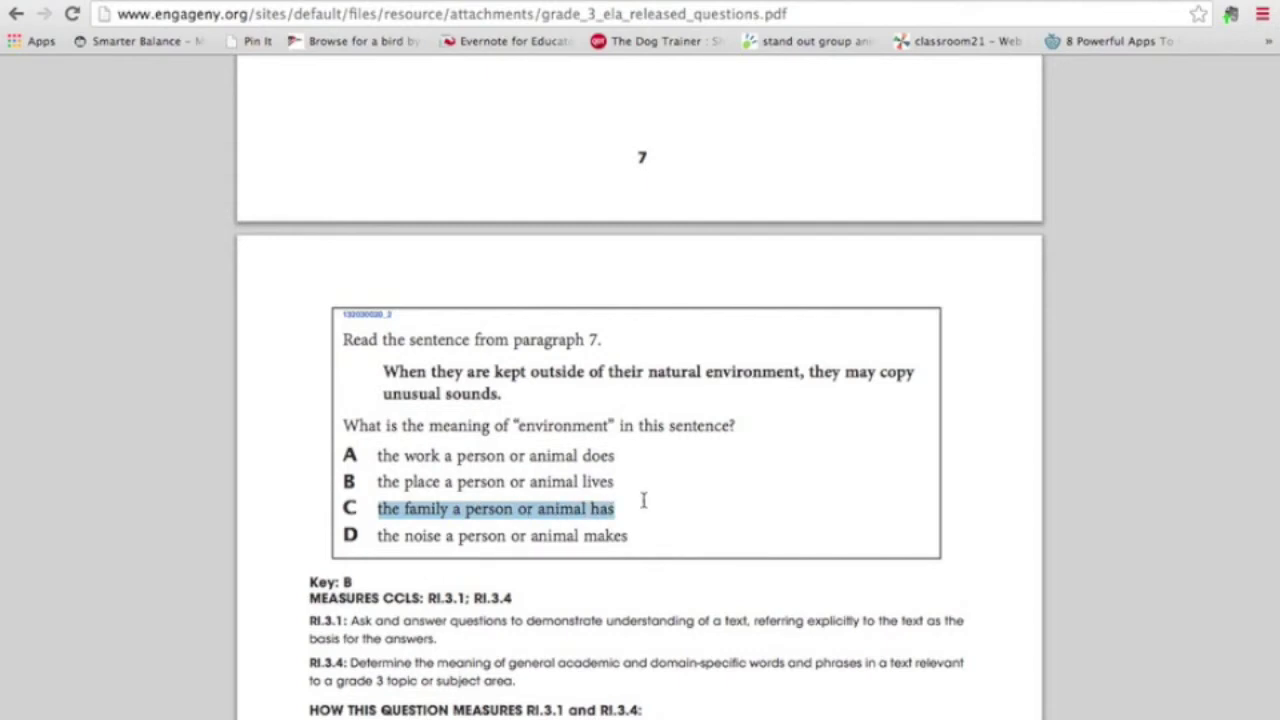
left_click(812, 2)
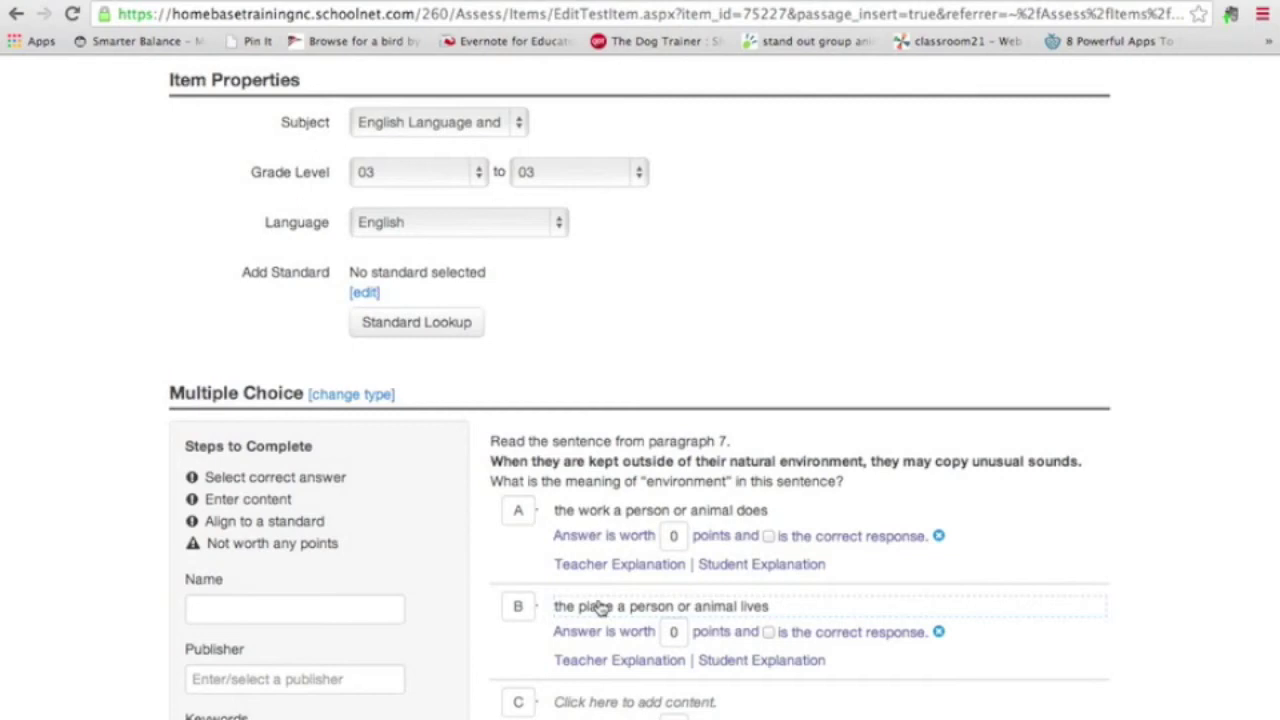
scroll(600, 608, "down", 3)
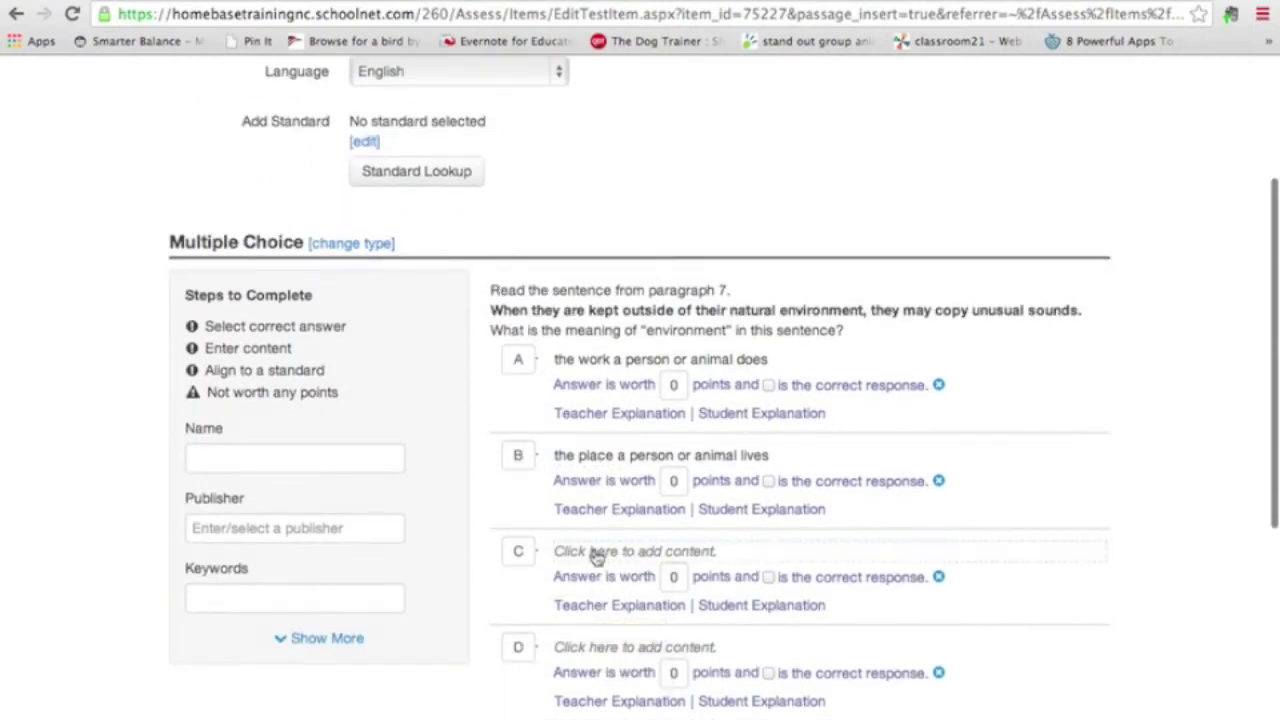
left_click(595, 556)
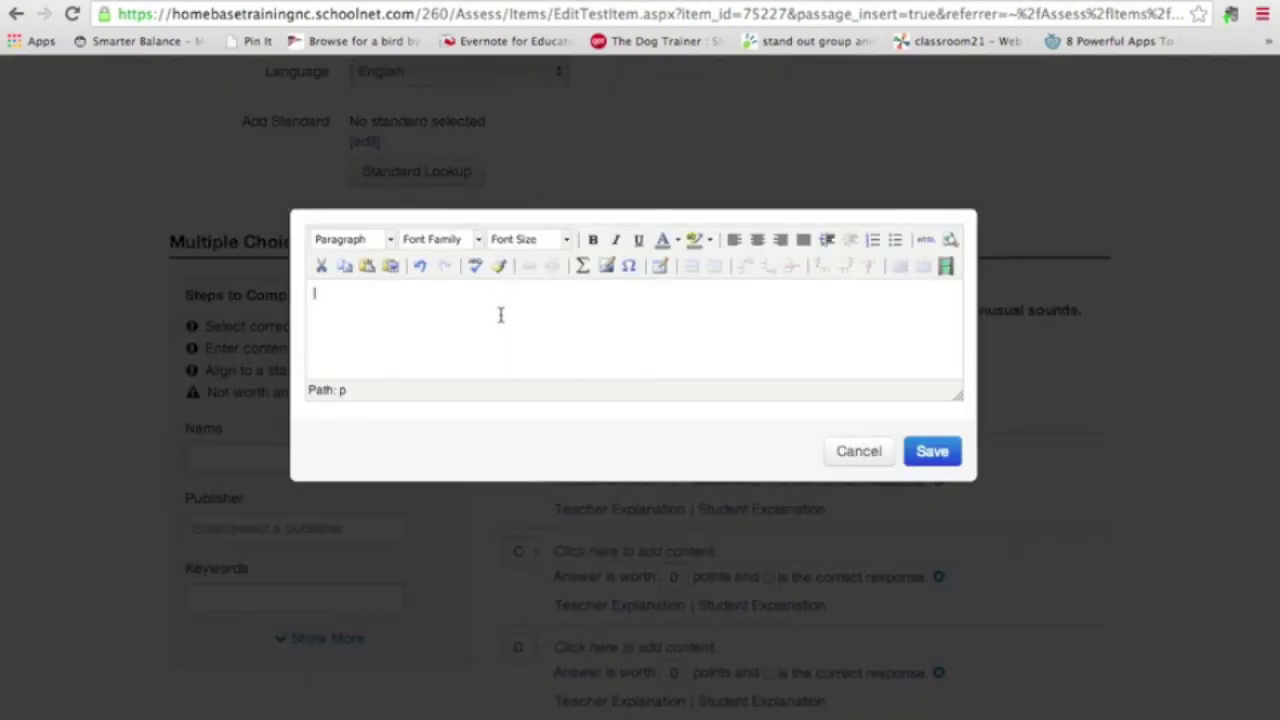
key("super+v")
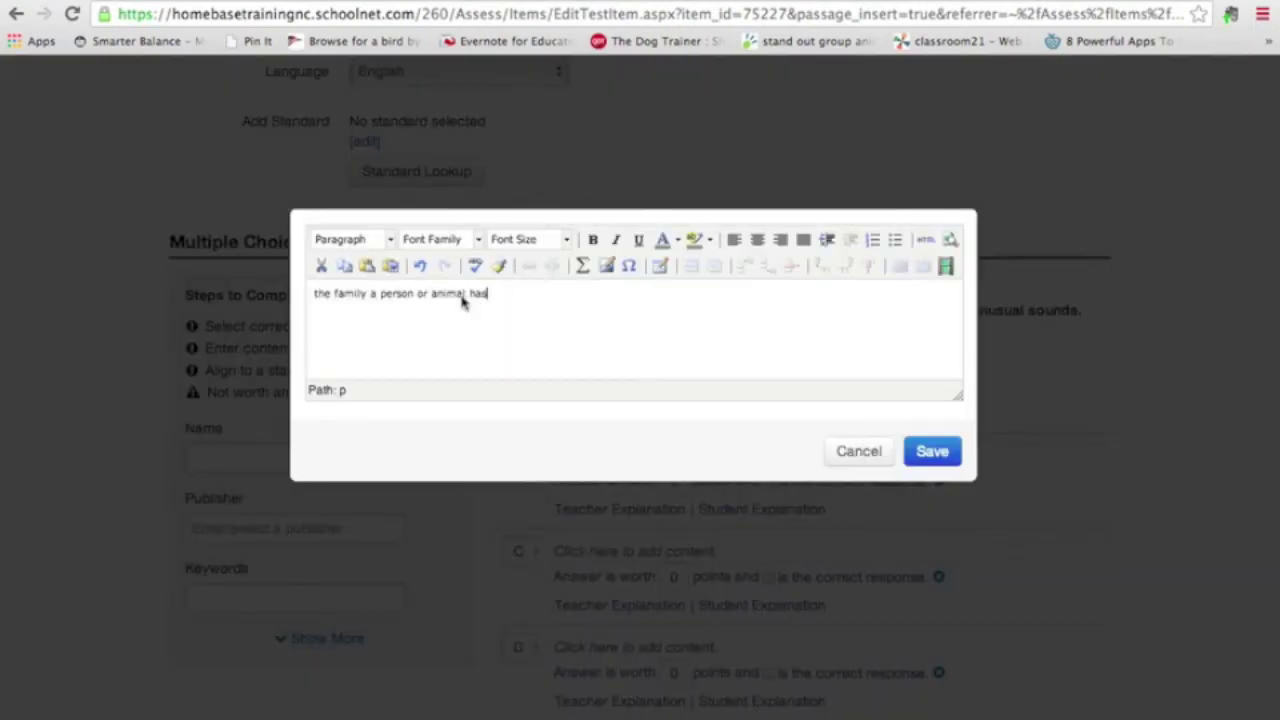
left_click(931, 451)
Copy choice D, "the noise a person or animal makes", from the released questions PDF into answer D and save it.
key("ctrl+Tab")
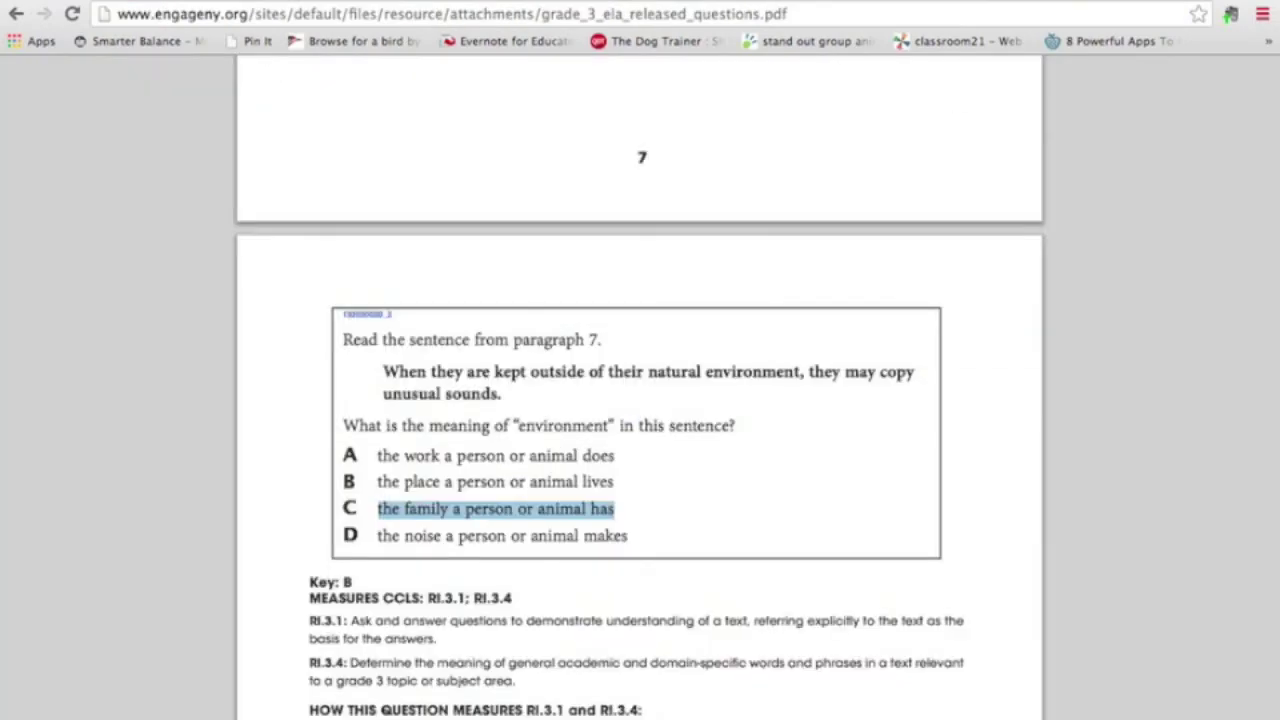
left_click_drag(380, 535, 648, 536)
key("ctrl+c")
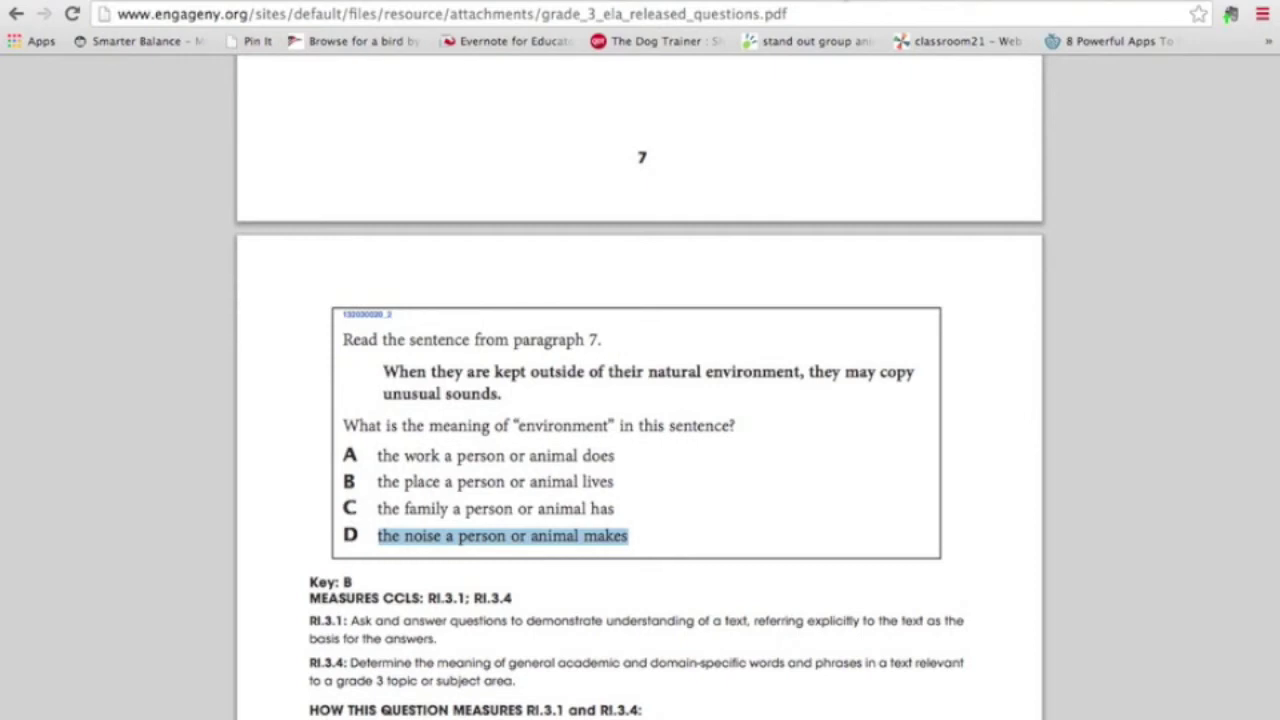
left_click(830, 8)
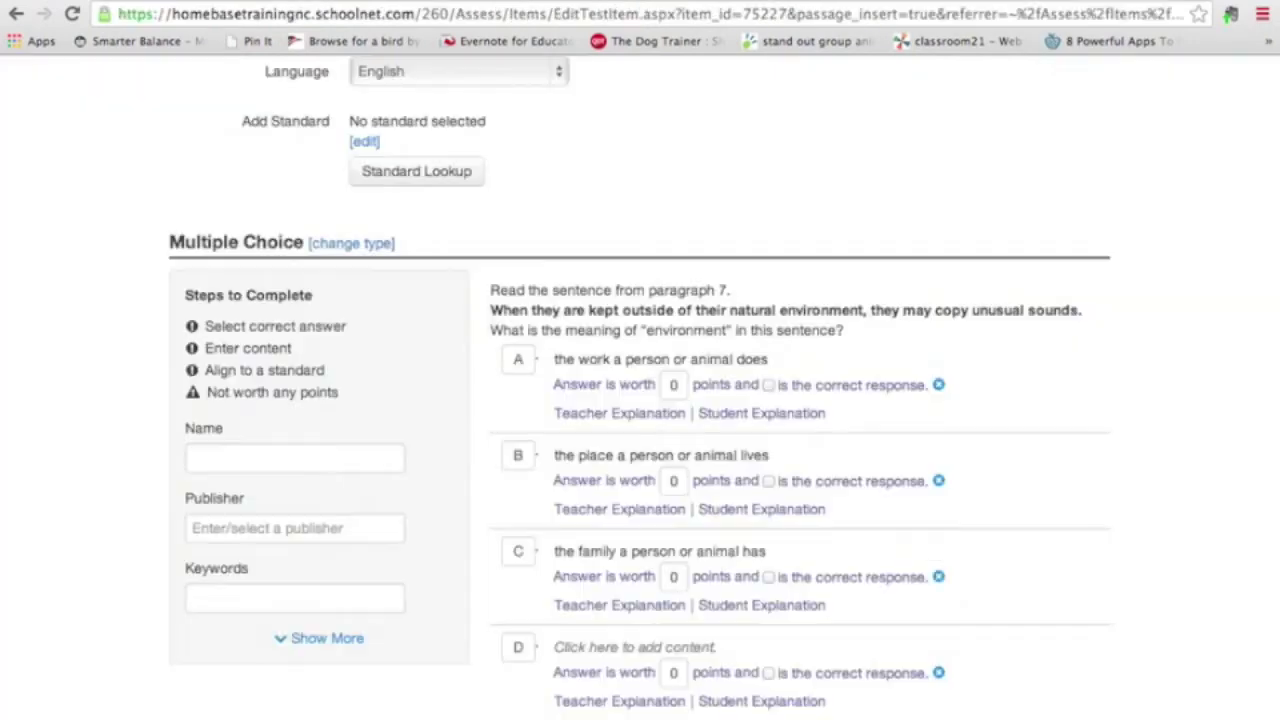
left_click(578, 652)
left_click(383, 318)
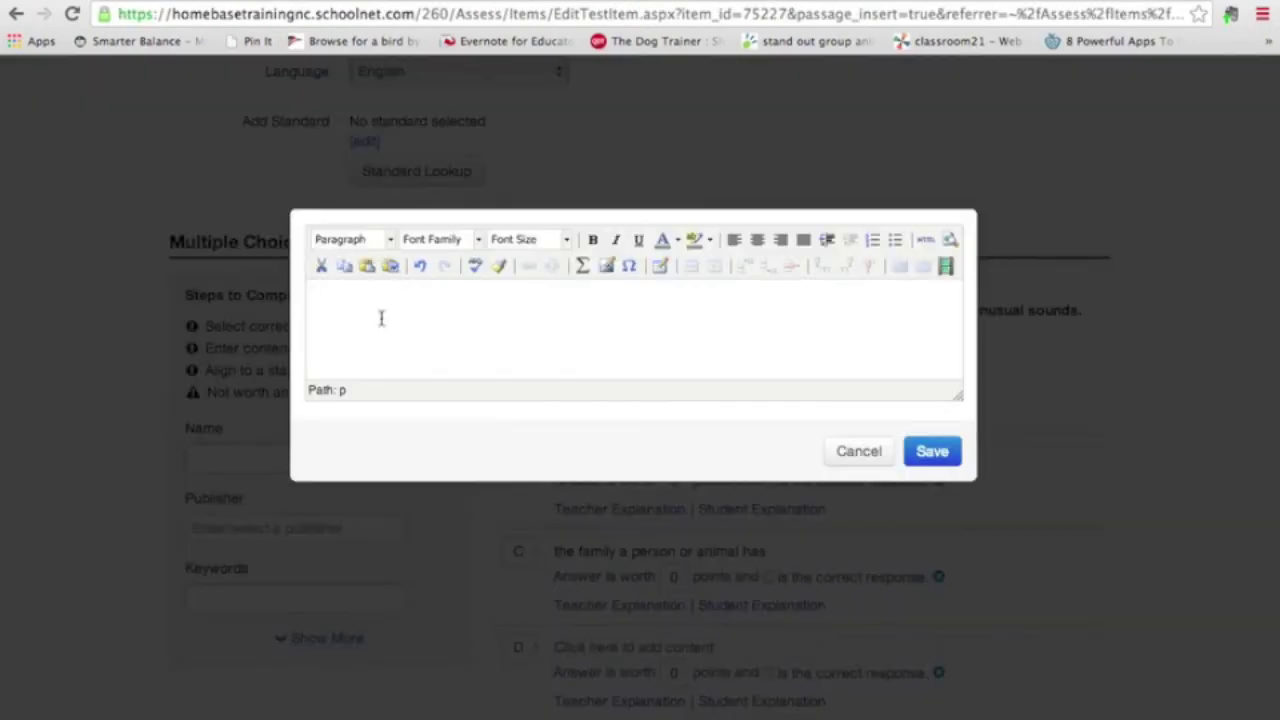
key("ctrl+v")
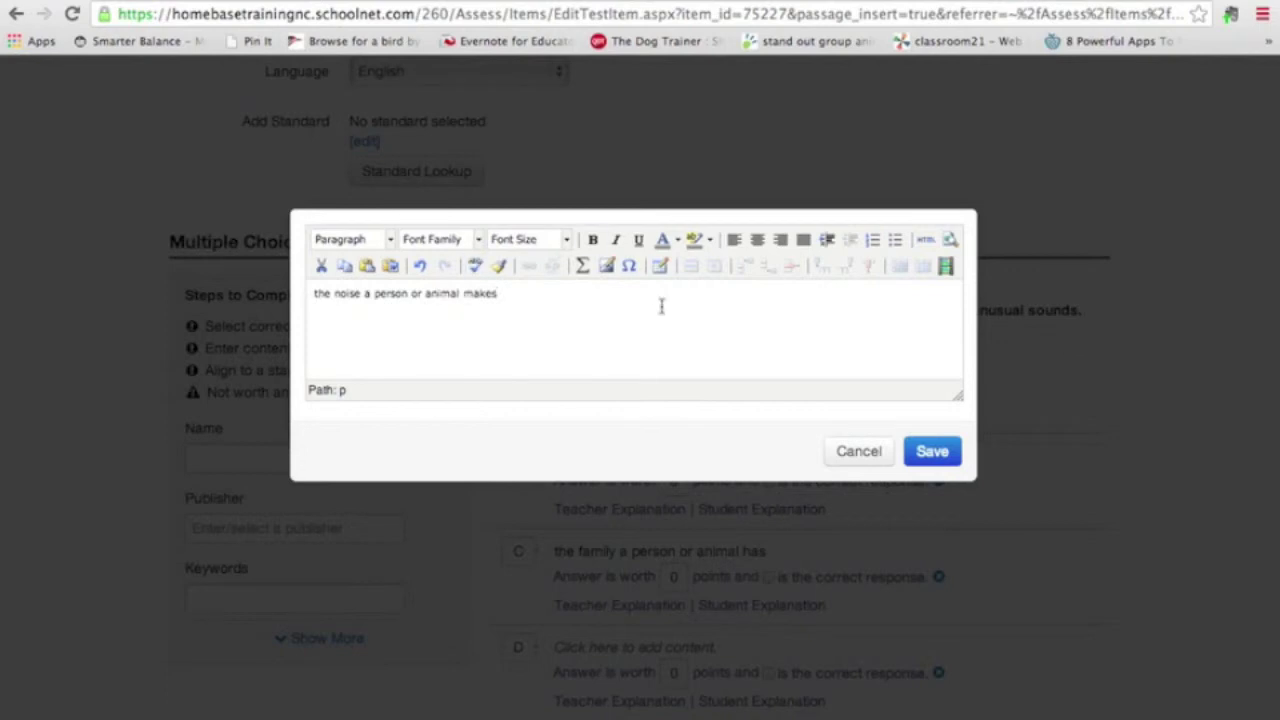
left_click(923, 459)
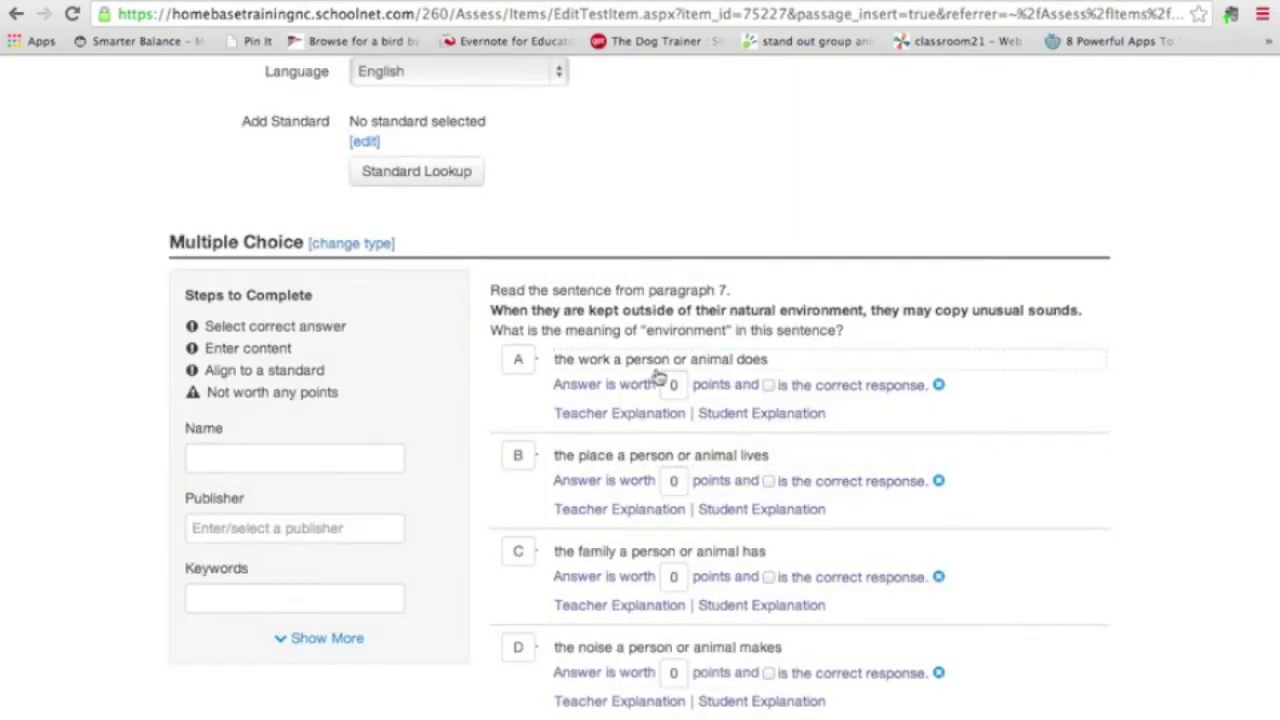
Align the item to standard CCSS.ELA-Literacy.RI.3.4, found in the grade 3 Reading standards for Informational Text, Craft and Structure.
scroll(659, 377, "up", 3)
left_click(471, 401)
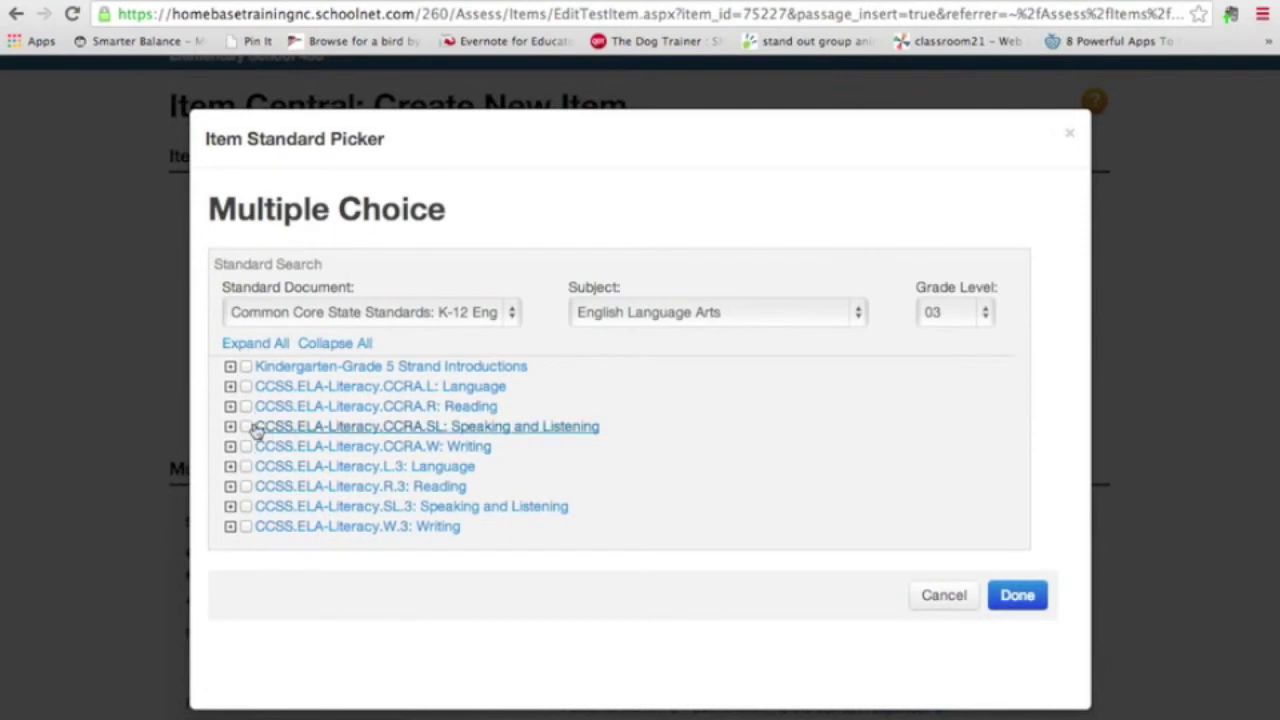
left_click(230, 487)
left_click(245, 527)
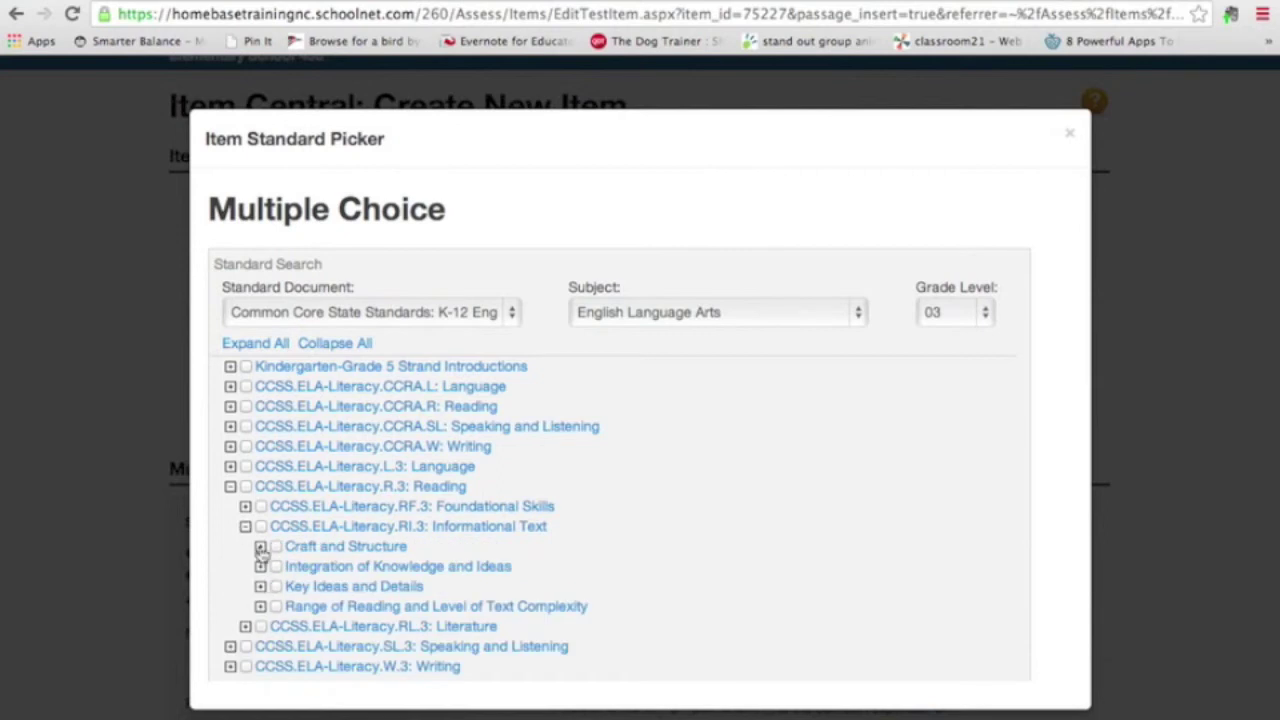
left_click(260, 547)
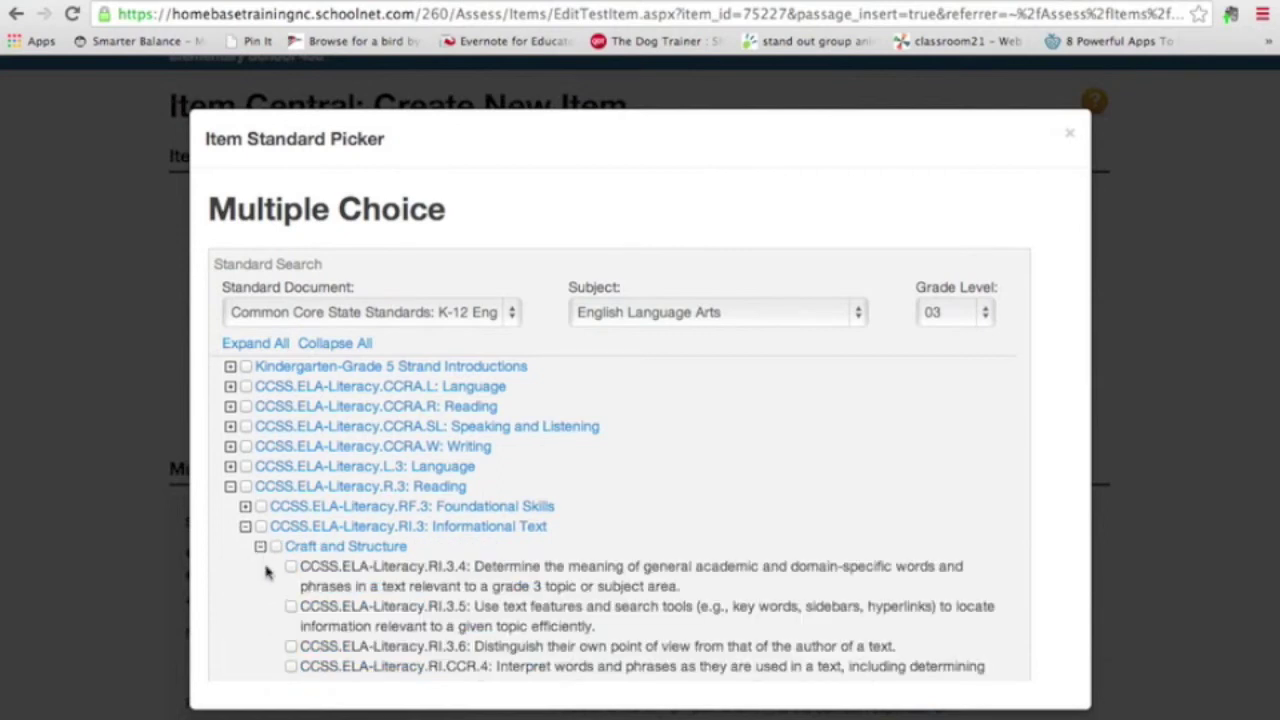
scroll(268, 570, "down", 1)
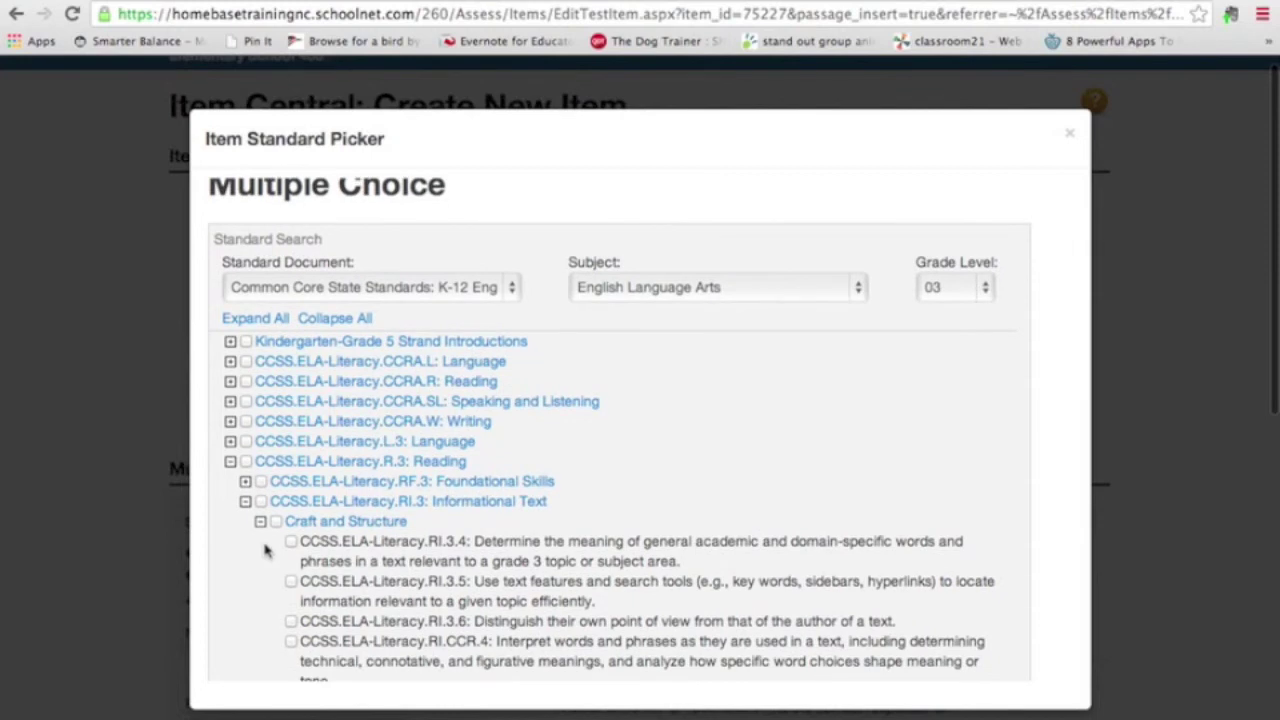
left_click(291, 541)
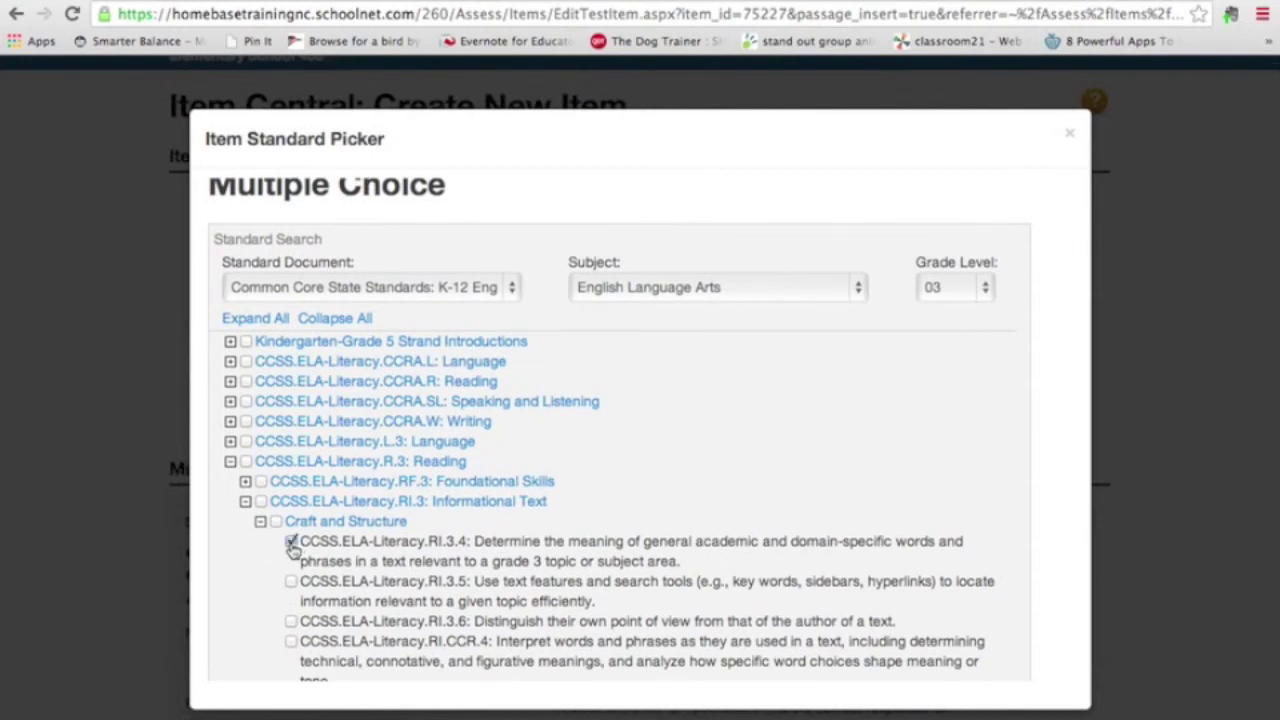
scroll(434, 421, "down", 5)
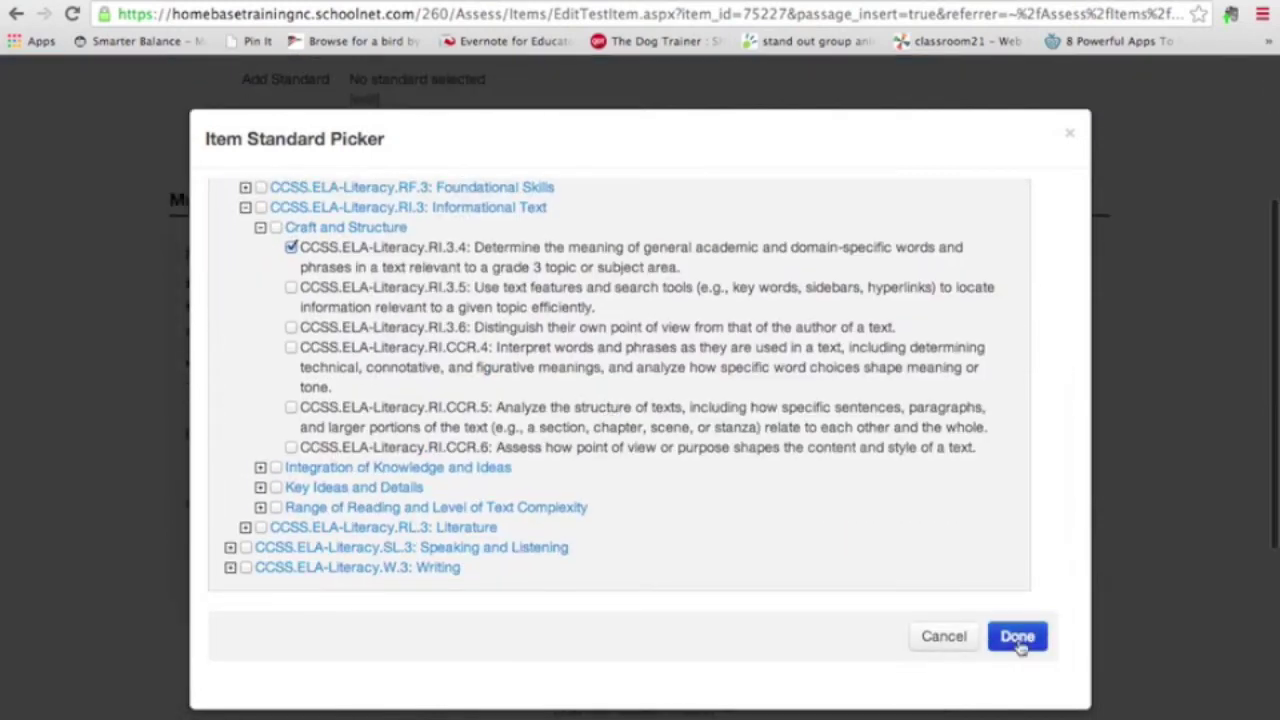
left_click(1018, 643)
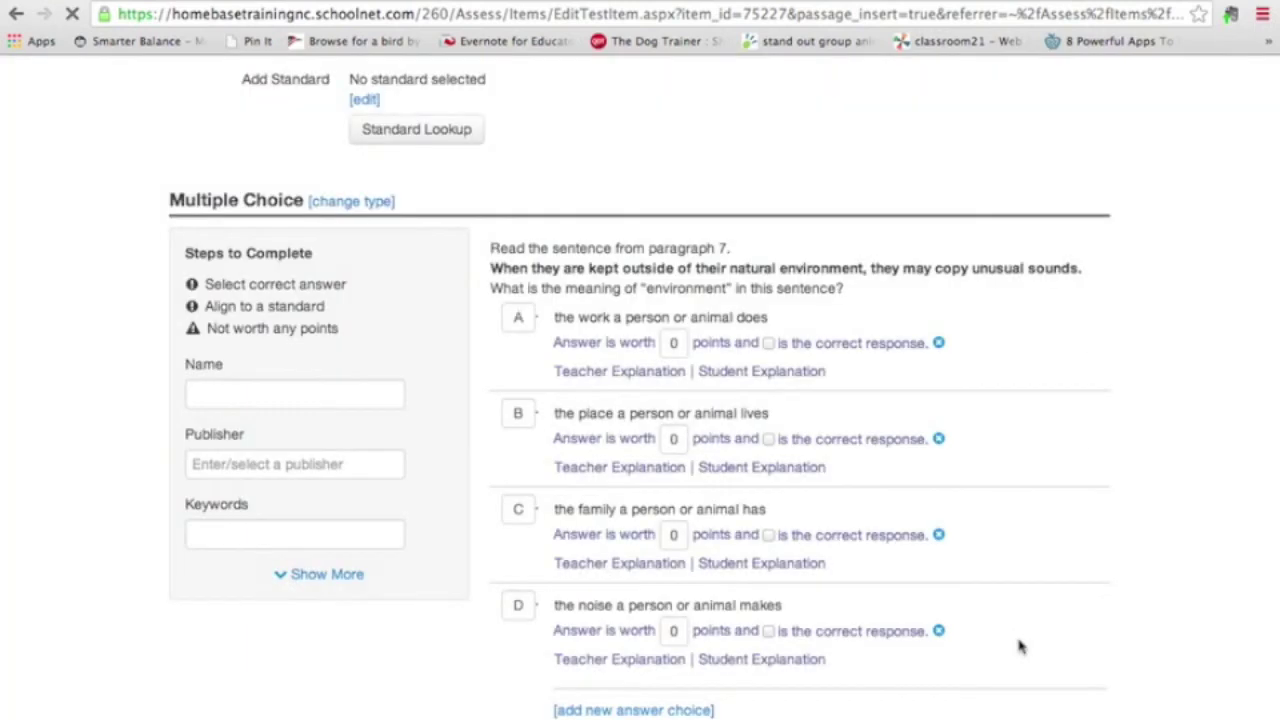
Try to save the multiple choice item with its standard and four answer choices.
scroll(1020, 645, "down", 6)
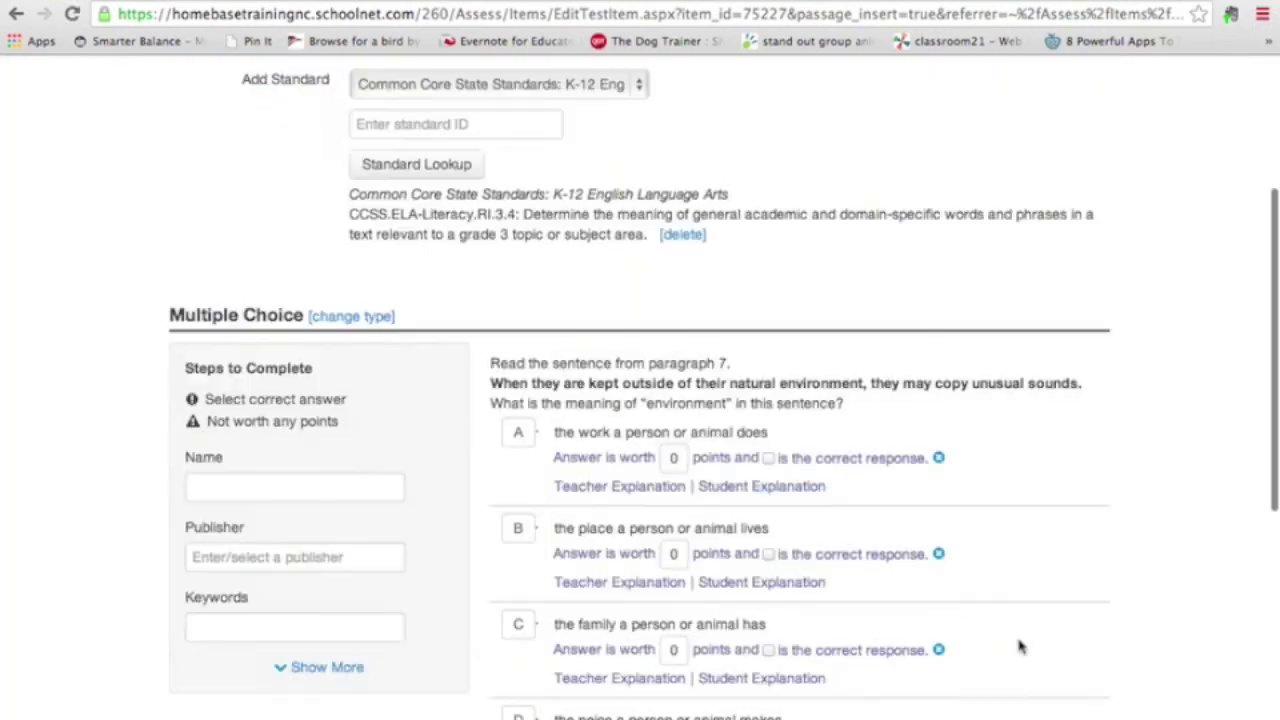
scroll(1000, 620, "down", 2)
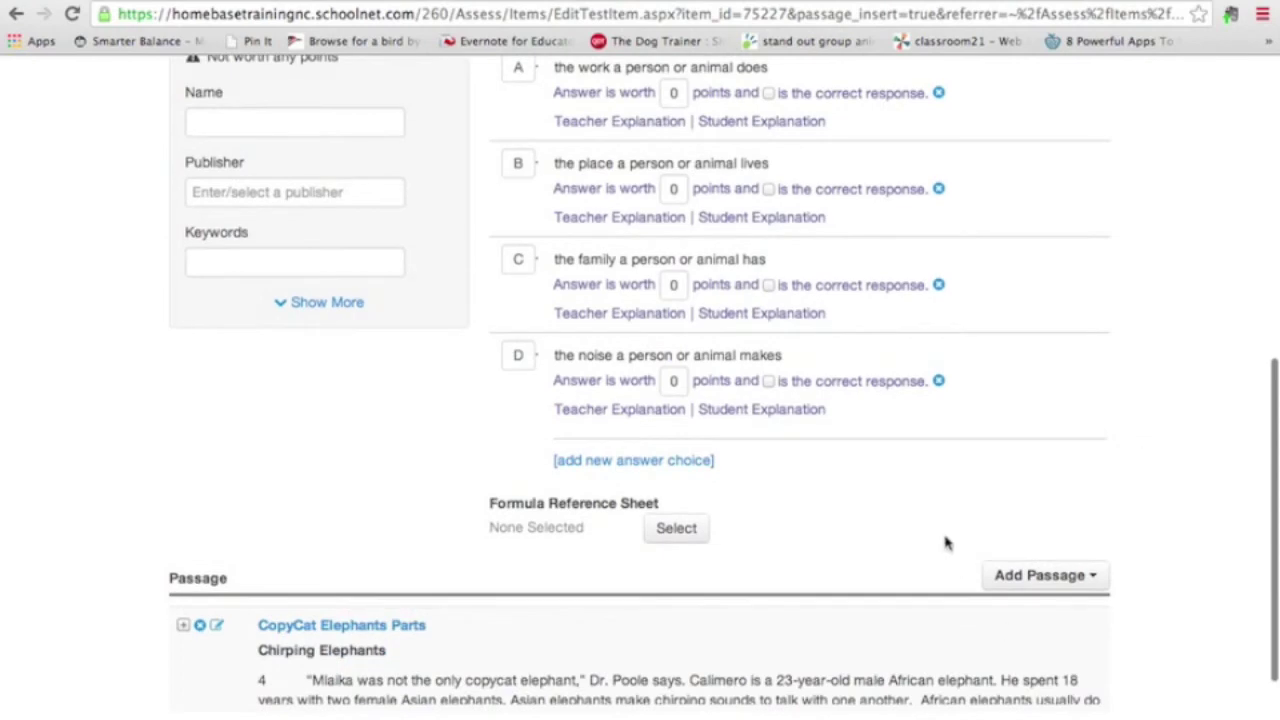
scroll(955, 550, "down", 3)
left_click(1064, 633)
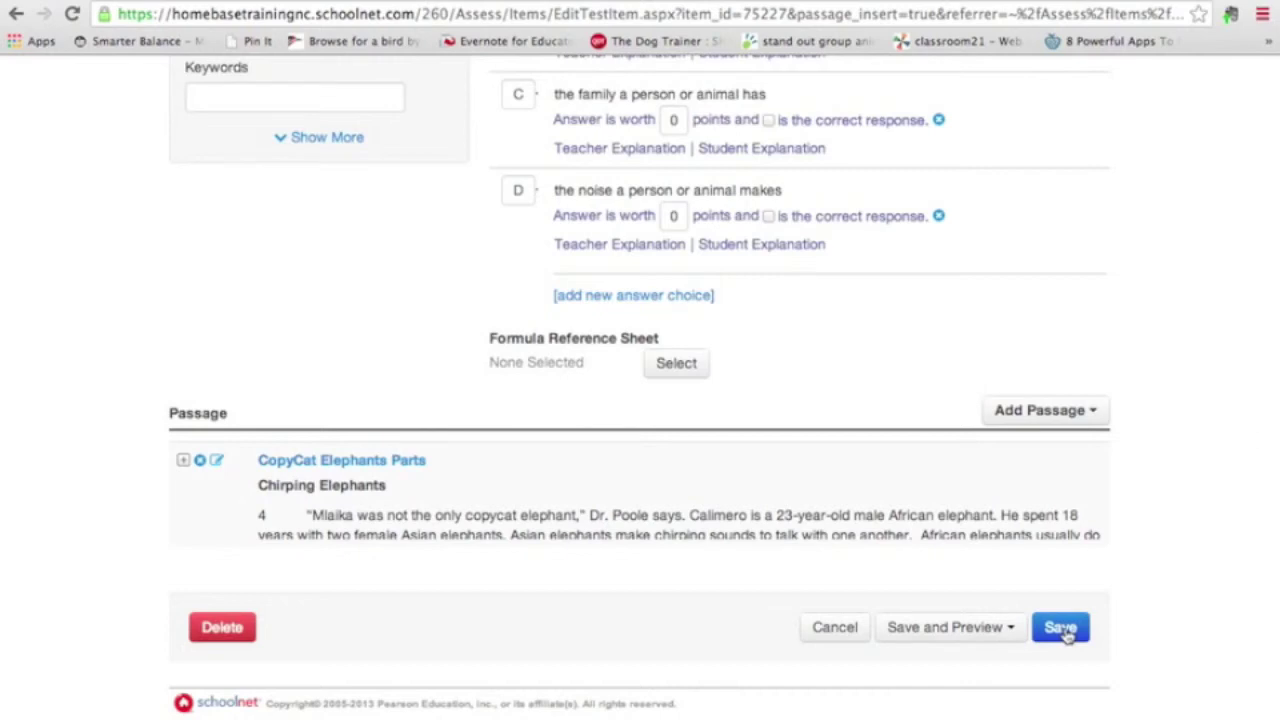
Examine the item's properties, steps to complete, answer choices and linked passage for anything still missing.
scroll(1064, 633, "up", 15)
scroll(1019, 567, "down", 3)
scroll(1019, 567, "up", 3)
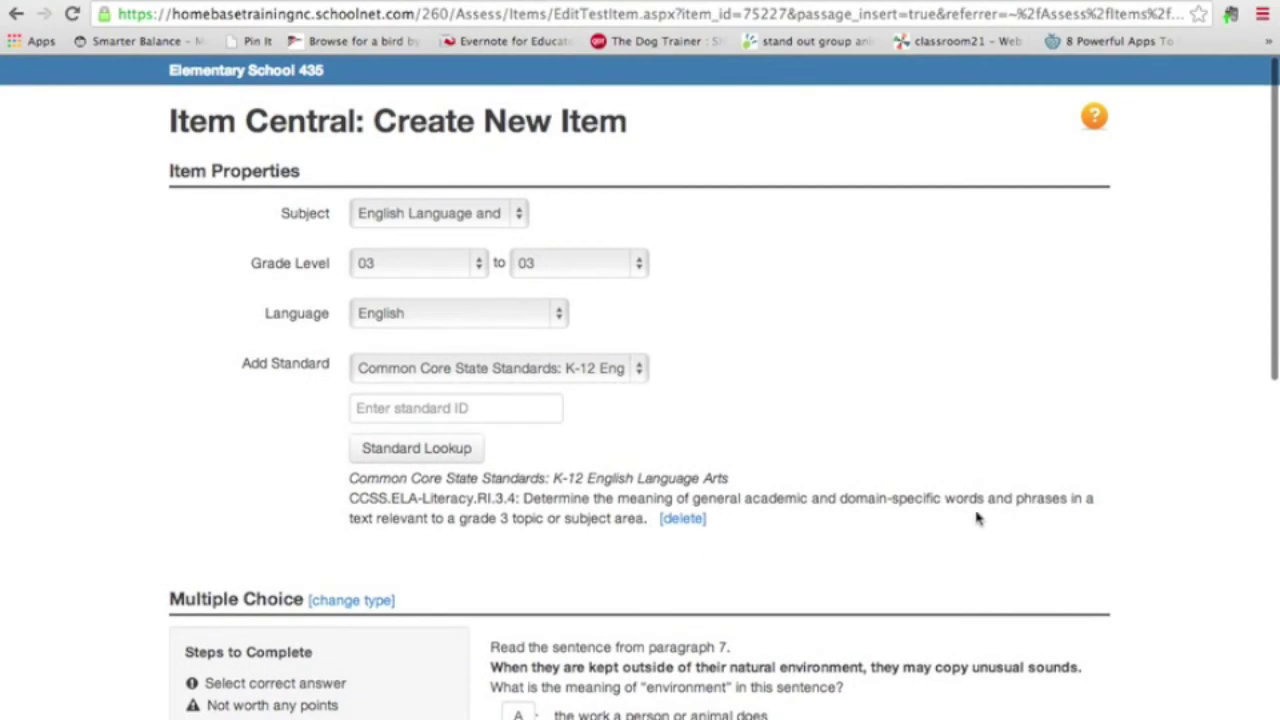
scroll(797, 507, "down", 10)
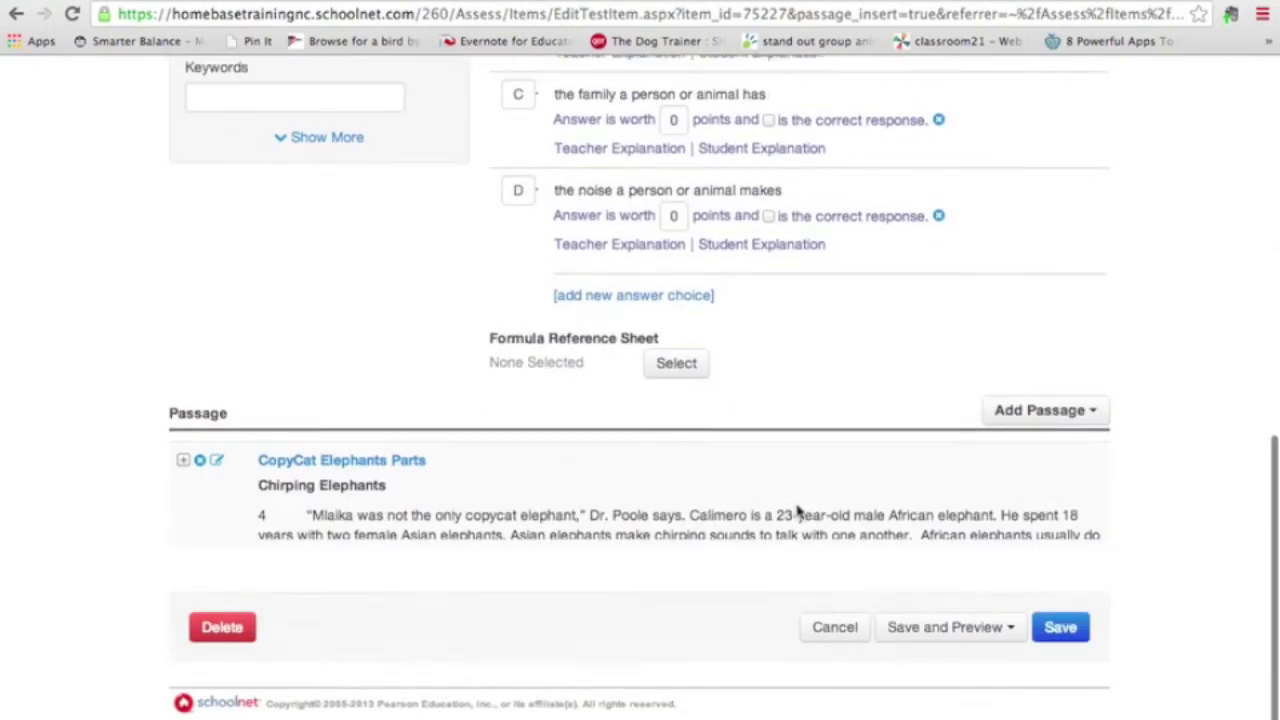
scroll(797, 507, "up", 5)
scroll(797, 511, "down", 5)
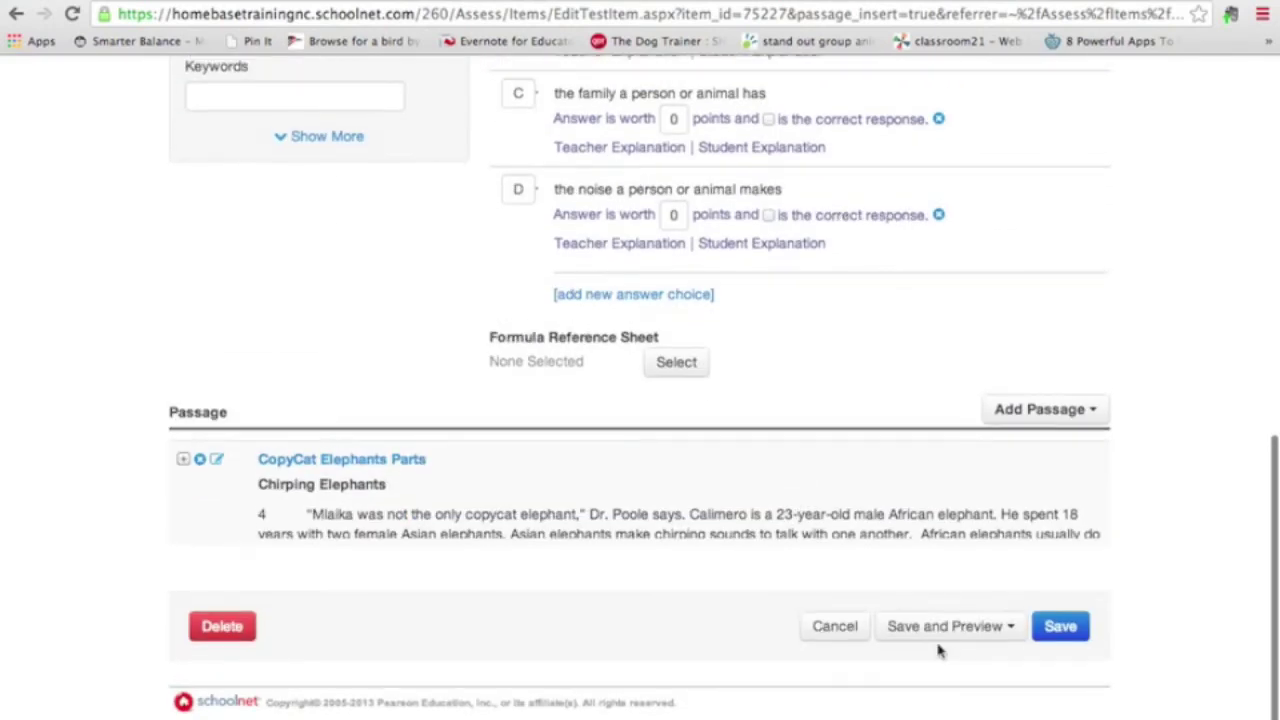
scroll(865, 281, "up", 15)
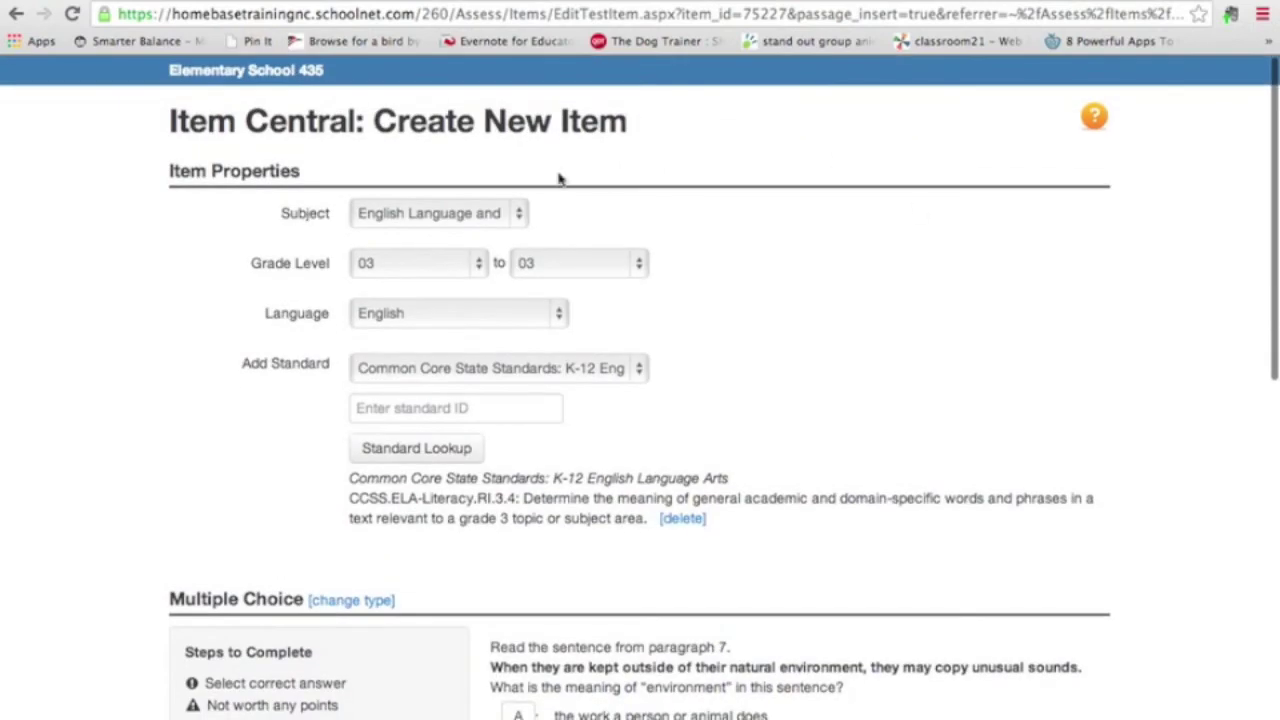
scroll(210, 102, "up", 2)
scroll(280, 263, "down", 15)
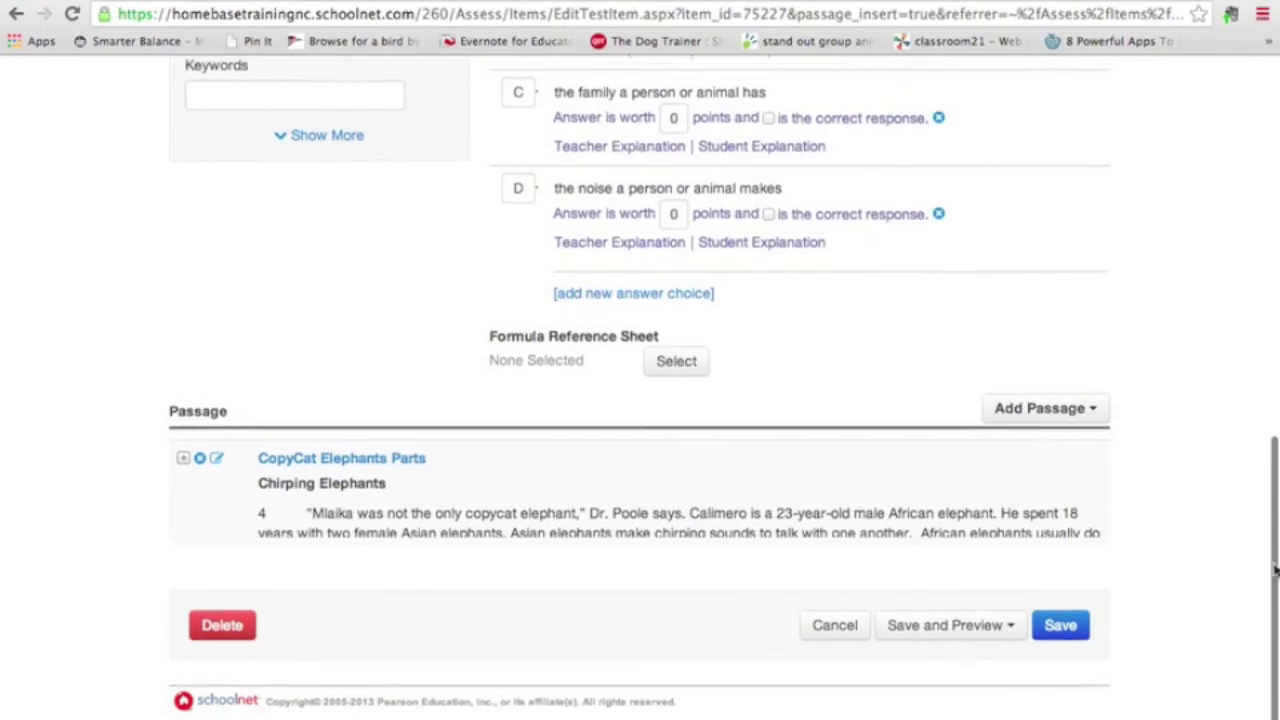
scroll(1065, 544, "up", 4)
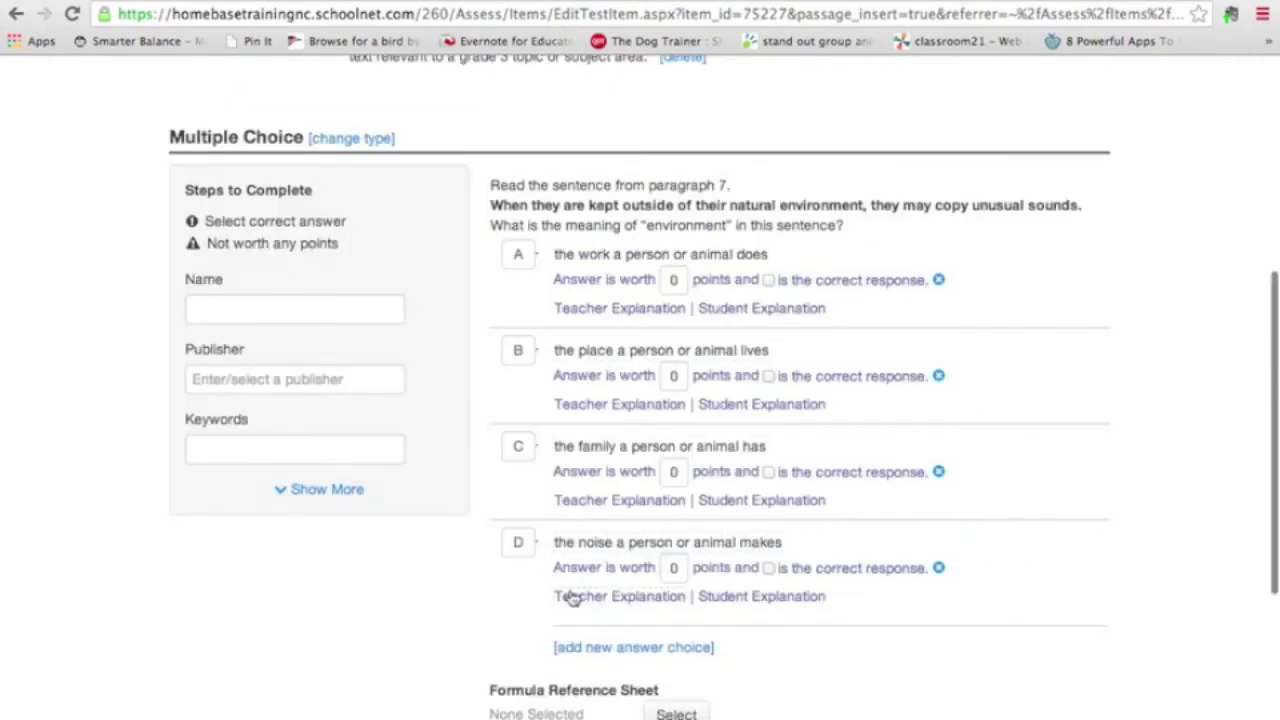
Check the answer key in the released questions PDF, mark choice B as the correct response worth 1 point, and save the item.
left_click(932, 2)
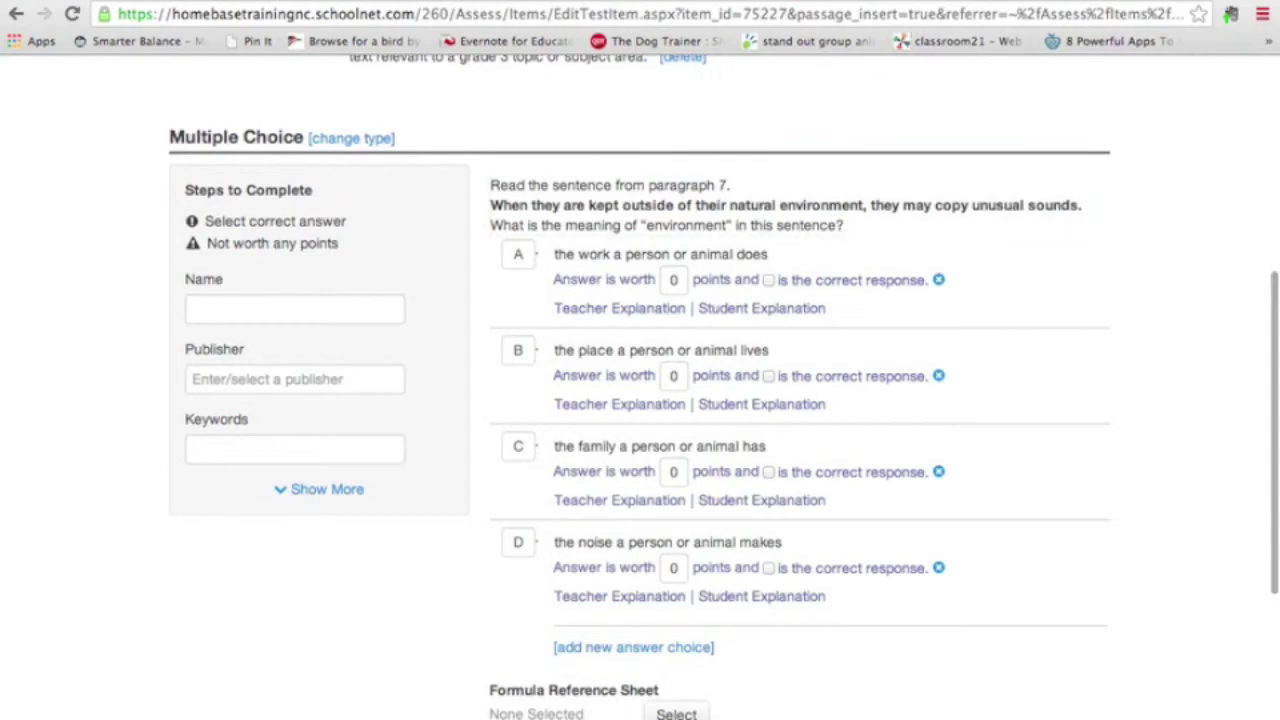
scroll(763, 494, "down", 1)
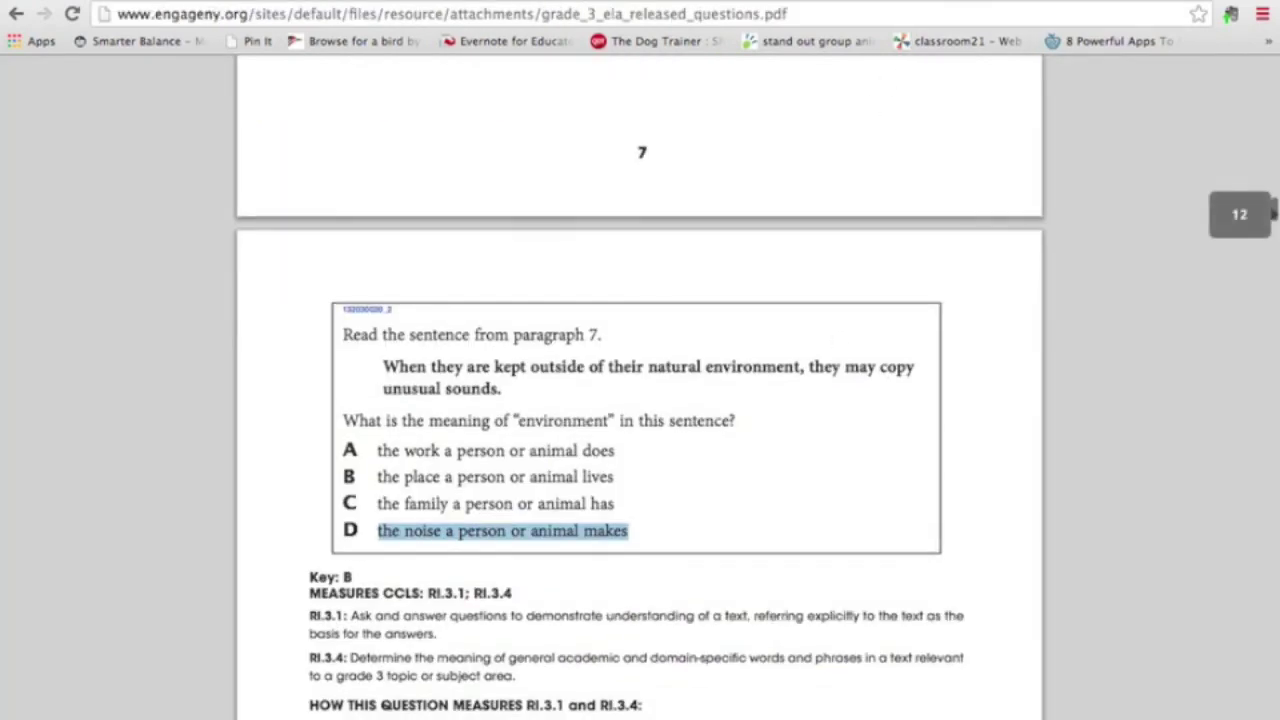
key("ctrl+Tab")
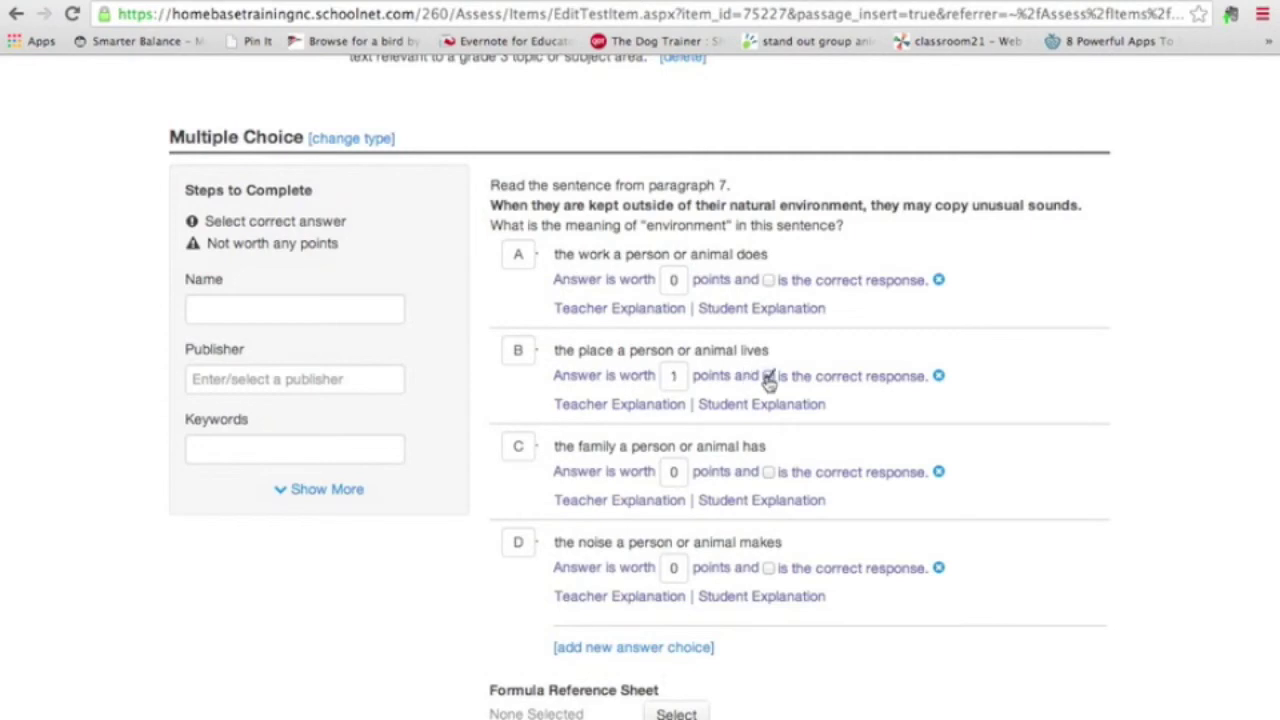
scroll(765, 380, "down", 5)
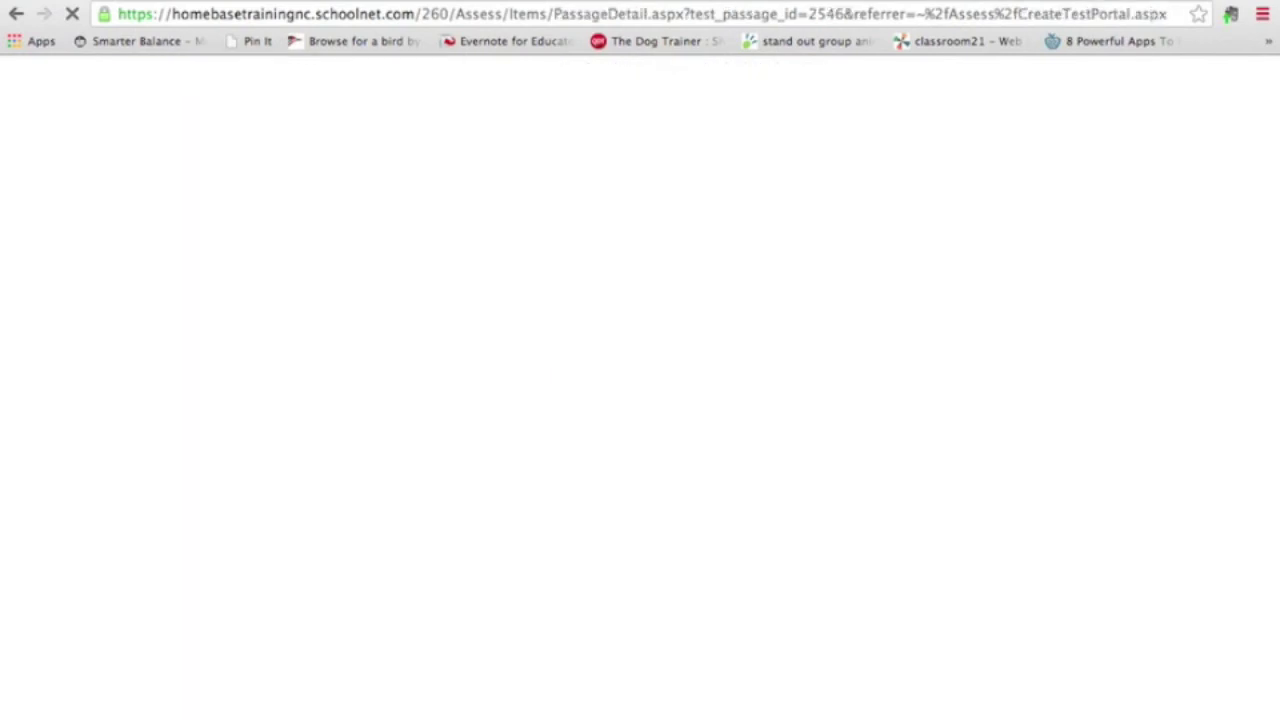
Retitle the Chirping Elephants passage as "CopyCat Elephants Part 2" and save it.
scroll(270, 113, "down", 4)
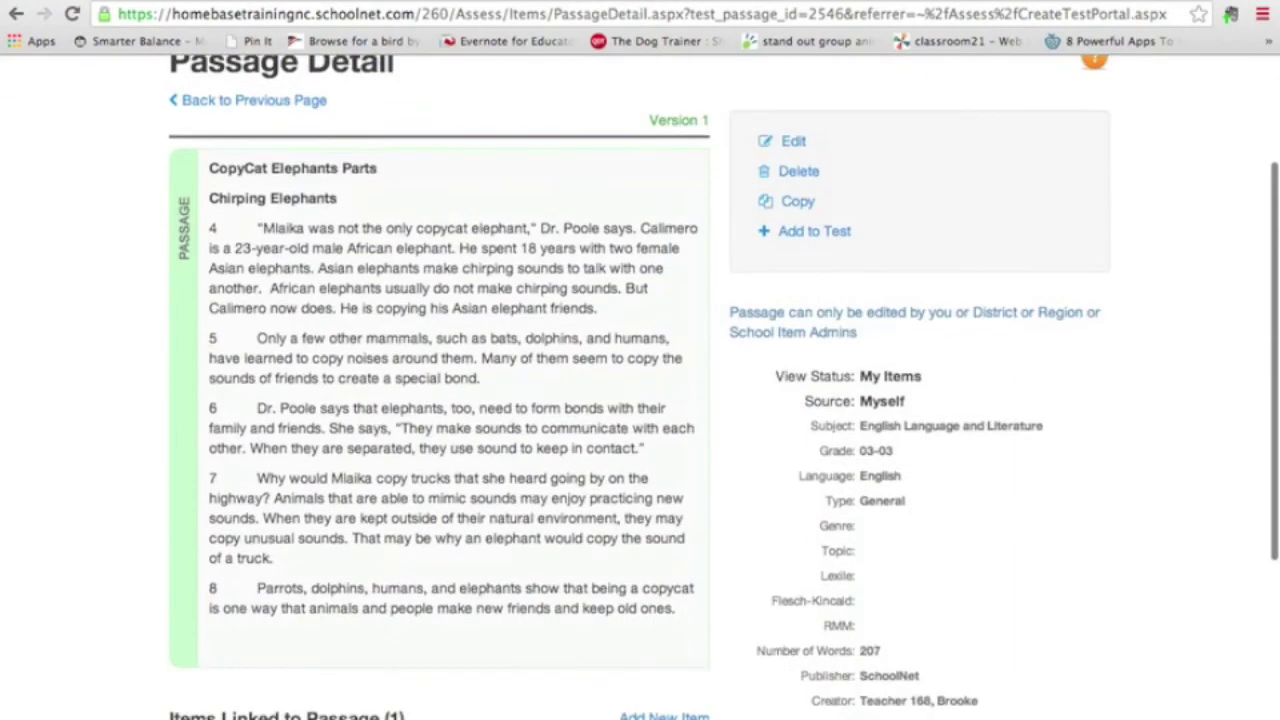
scroll(330, 300, "up", 2)
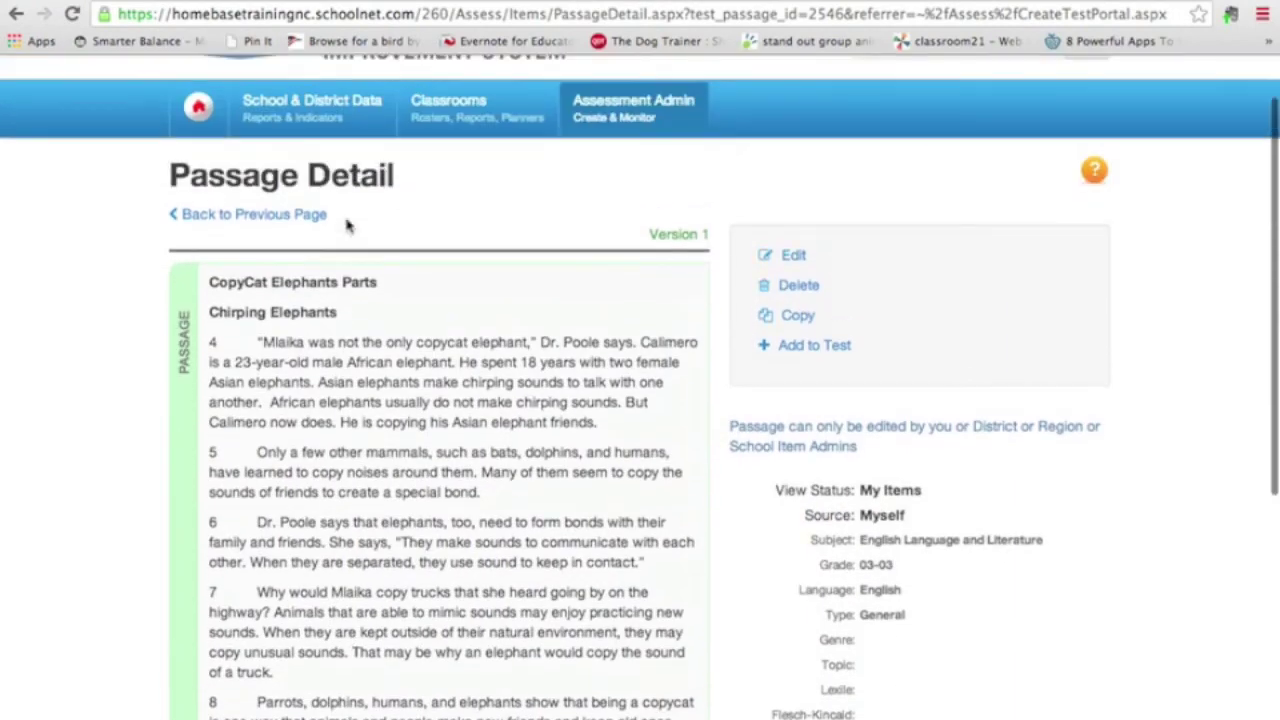
left_click(793, 258)
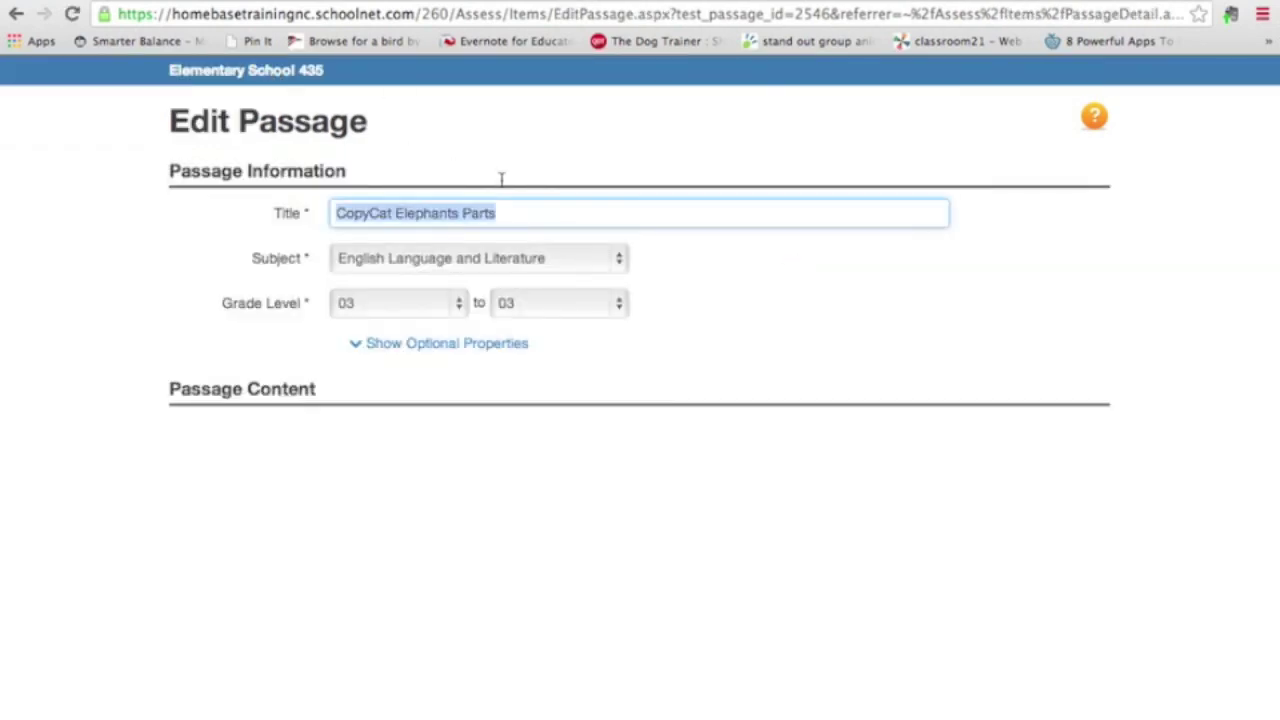
left_click(502, 213)
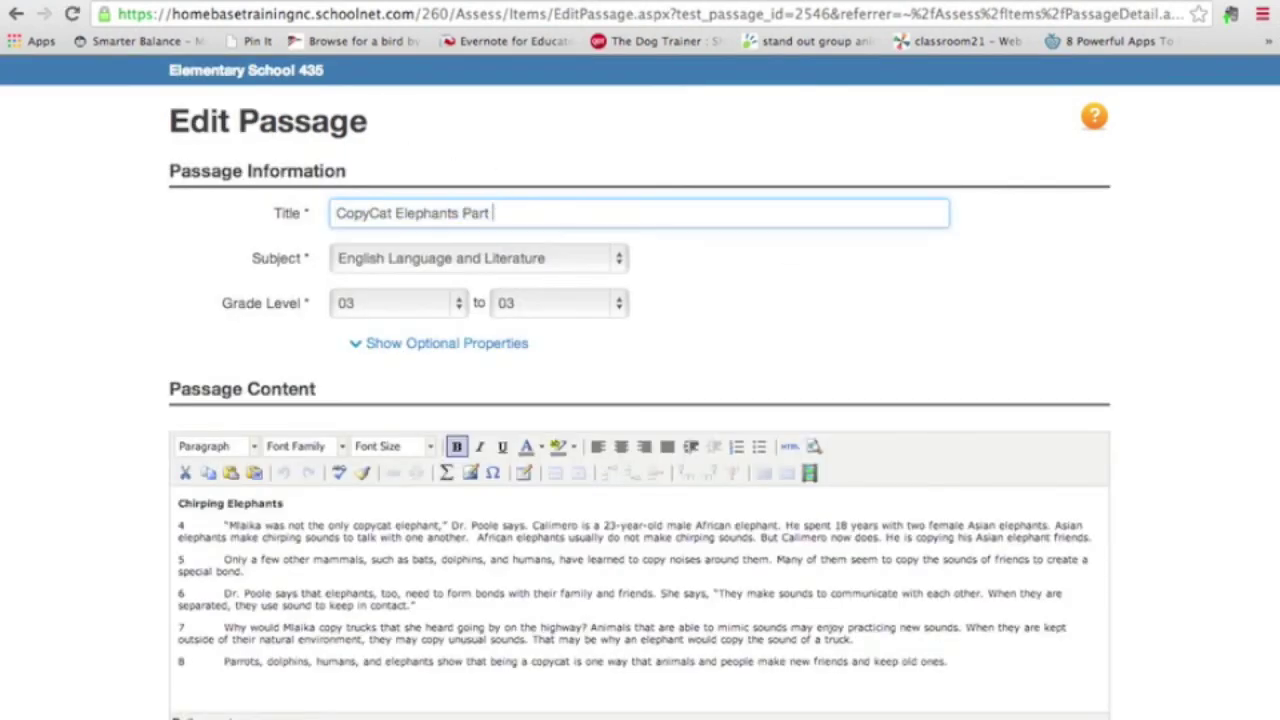
scroll(500, 213, "down", 4)
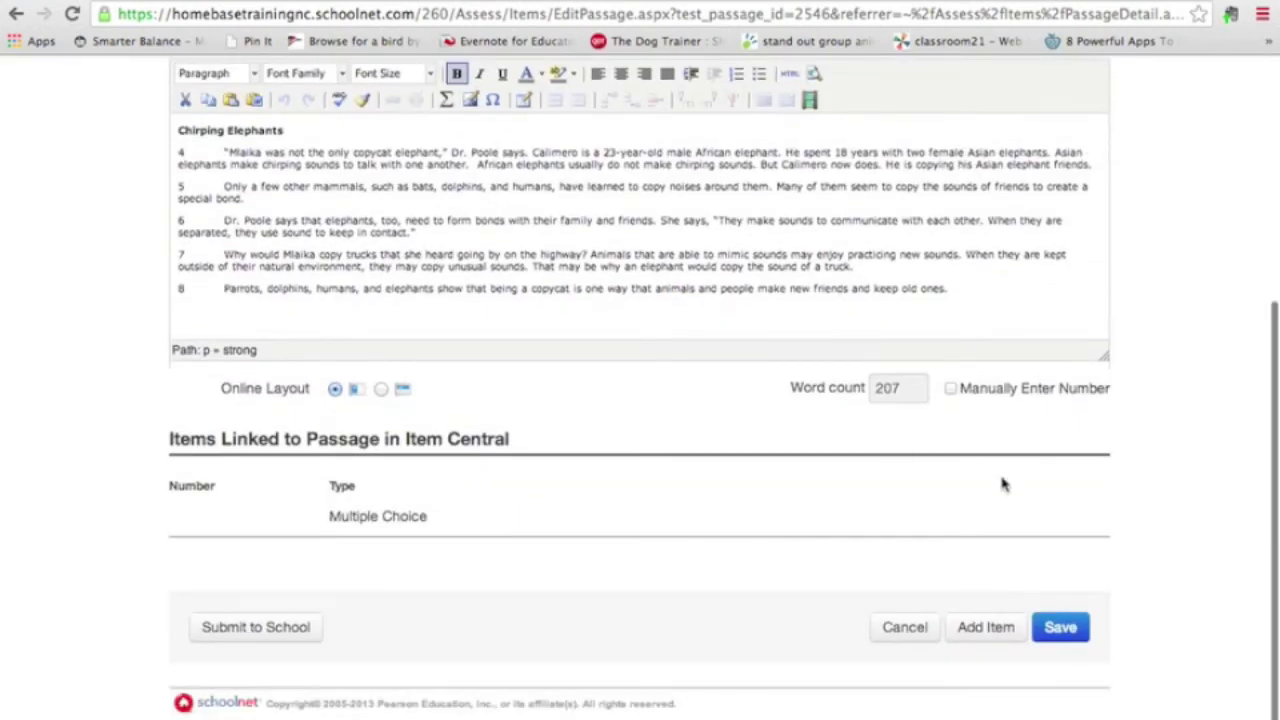
left_click(1056, 628)
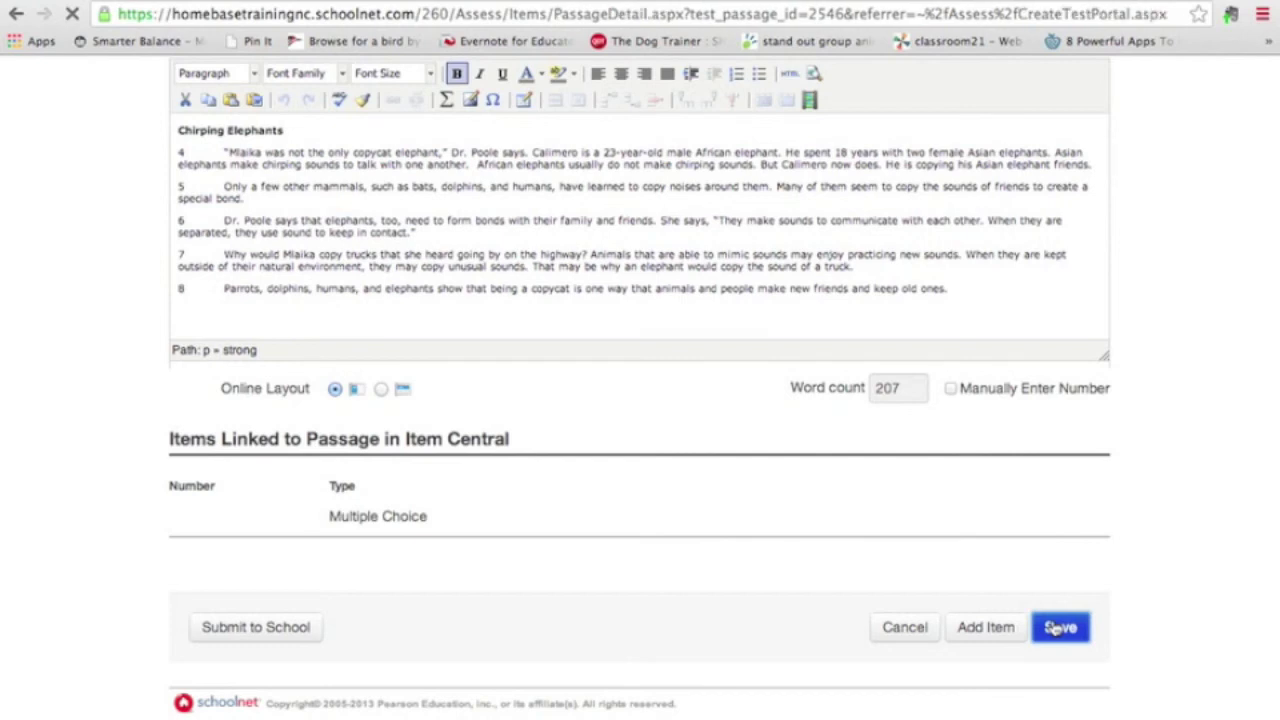
Review the saved passage's details, its linked items and the options for adding them to a test.
scroll(1055, 628, "down", 10)
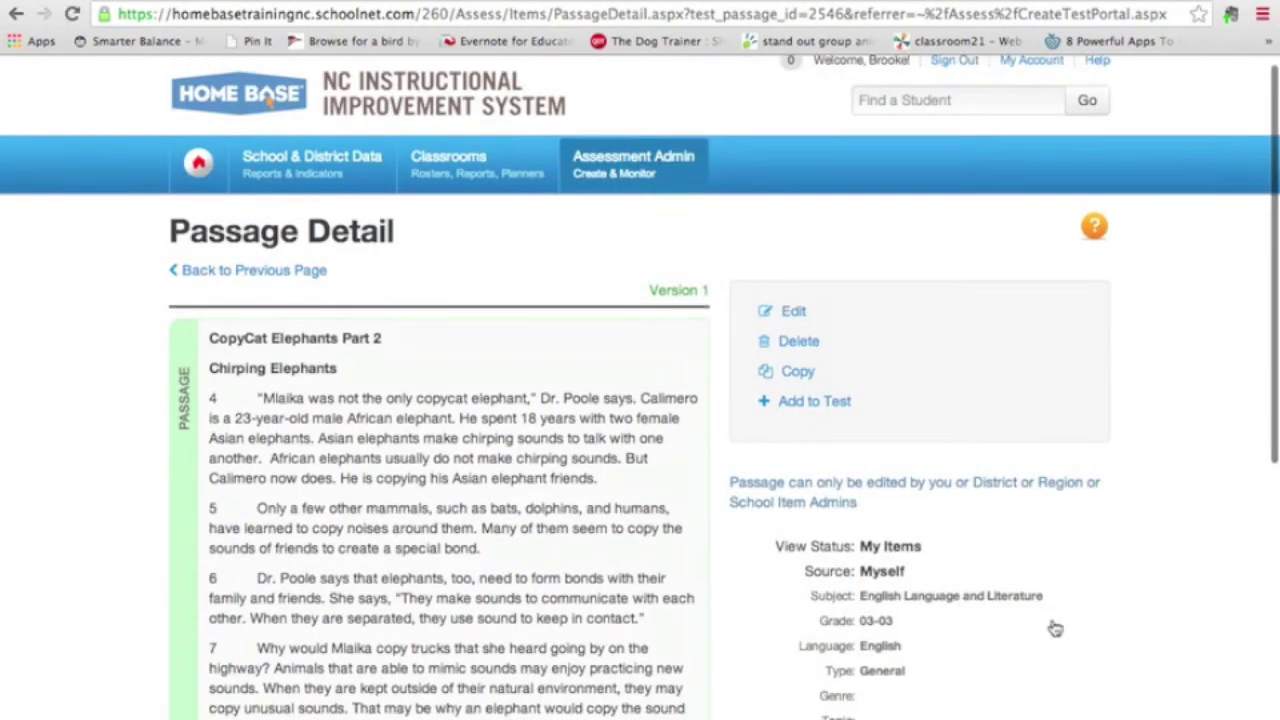
scroll(1055, 628, "up", 10)
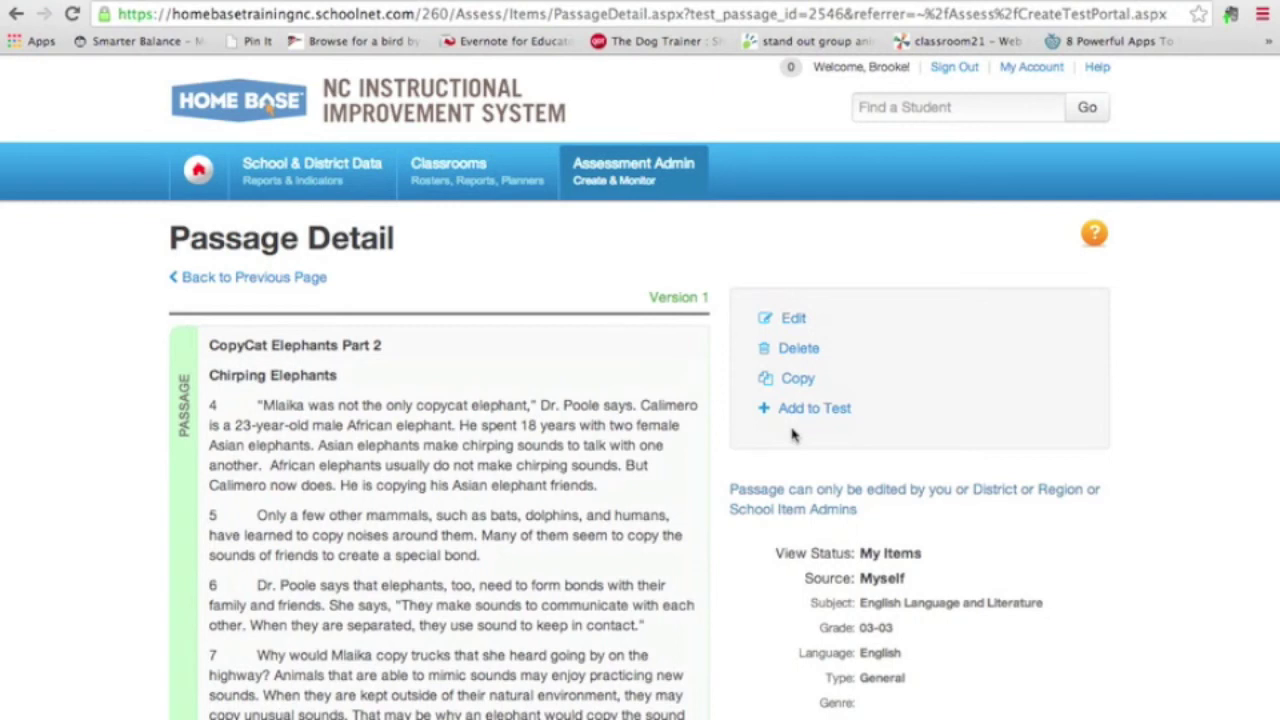
scroll(792, 434, "down", 6)
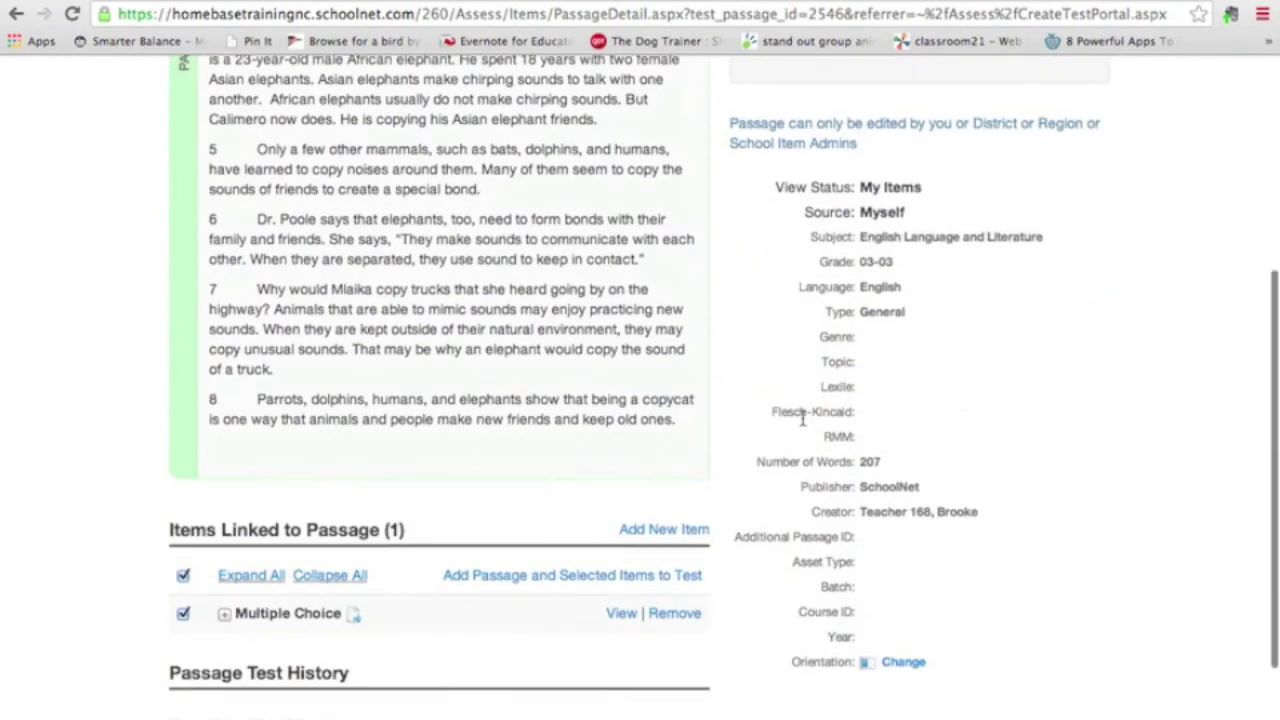
scroll(800, 430, "up", 6)
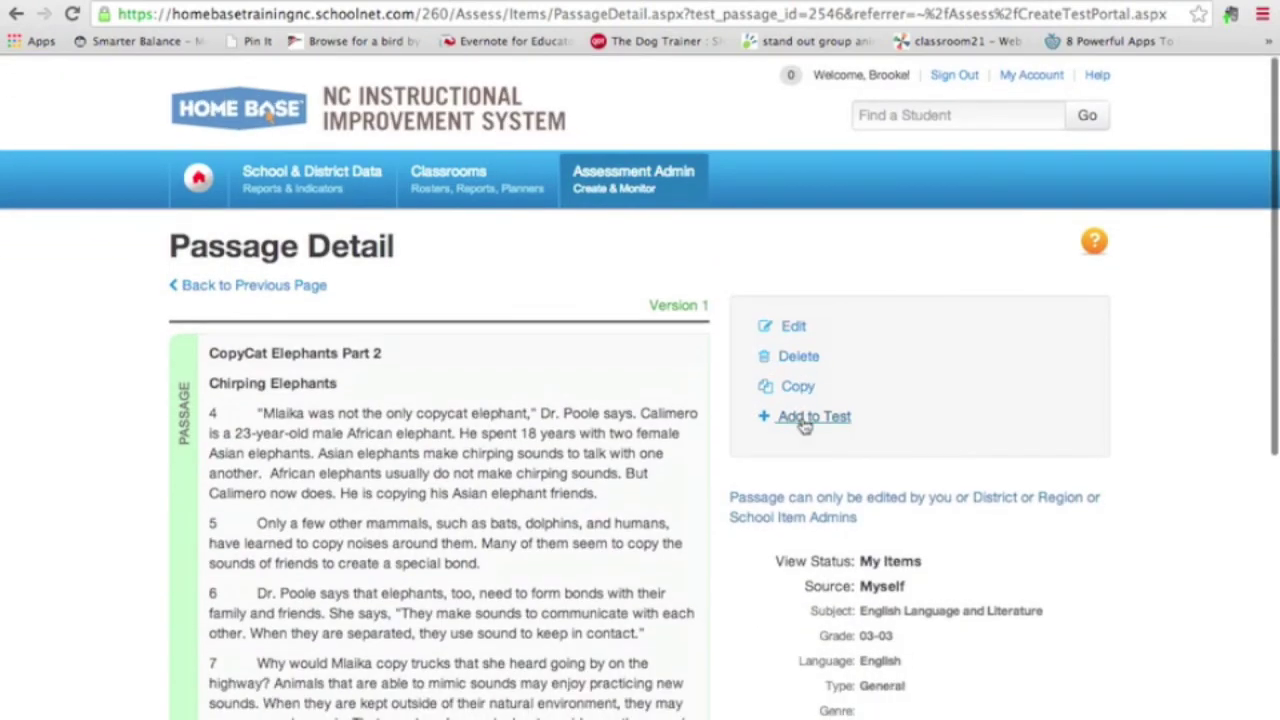